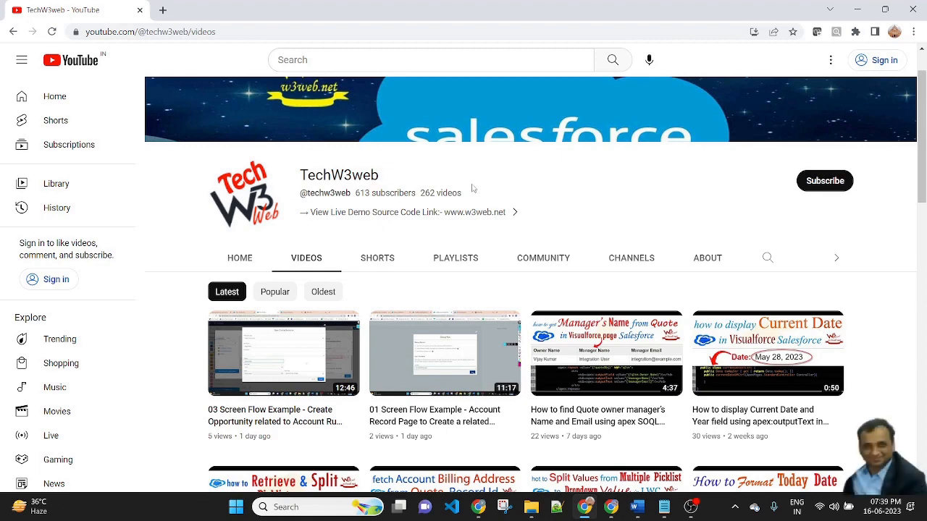
- Switch to the Salesforce Flows setup page and create a new flow of the Screen Flow type
left_click(631, 511)
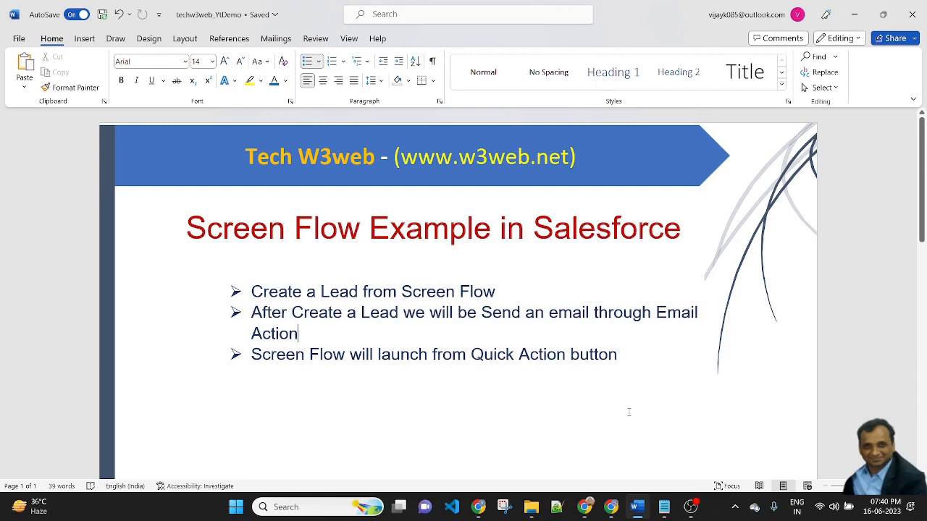
mouse_move(611, 507)
left_click(623, 456)
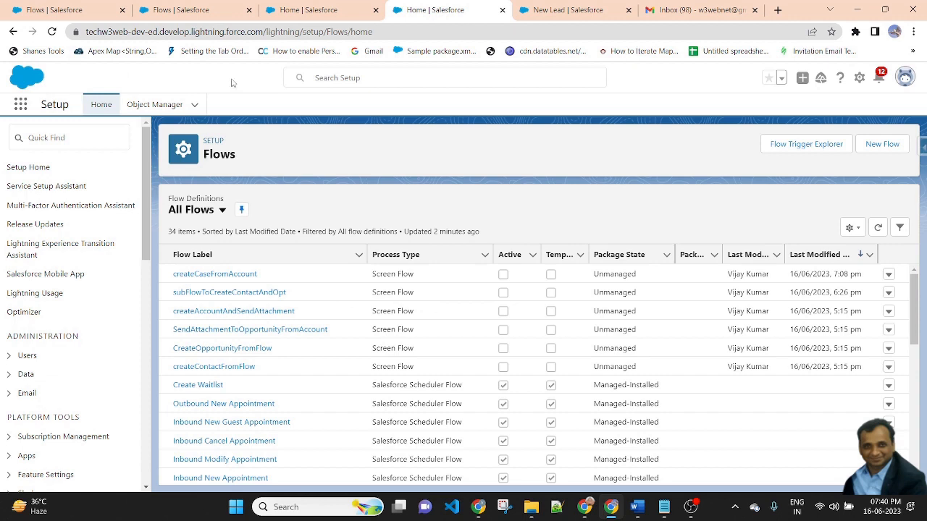
scroll(76, 440, "down", 5)
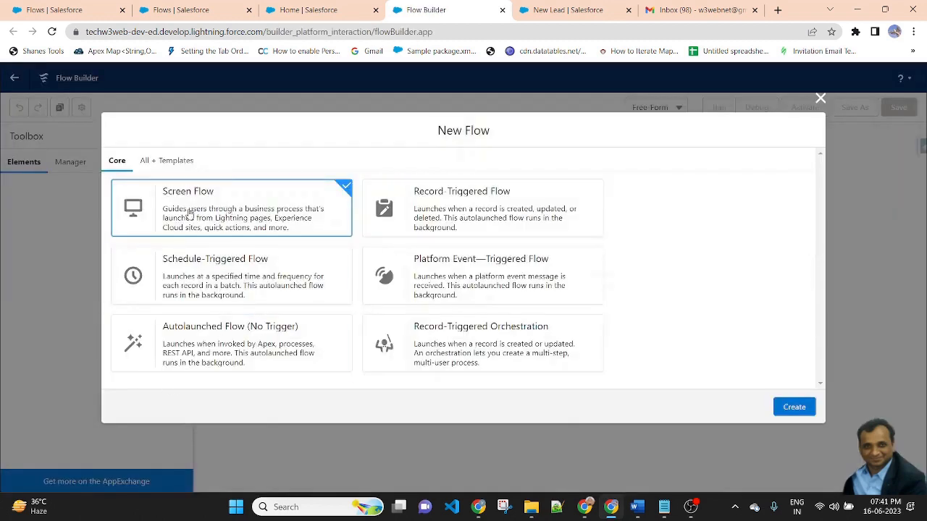
left_click(794, 407)
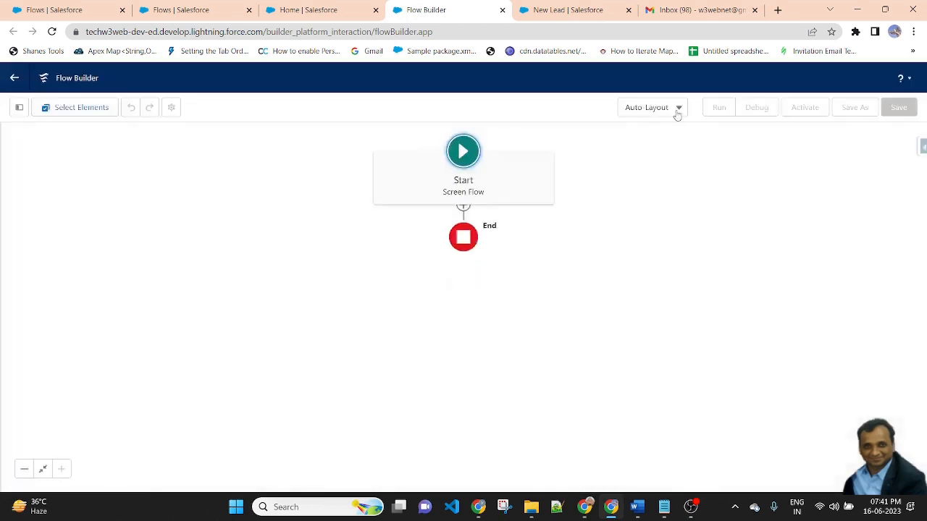
- Change the new flow's canvas layout from Auto-Layout to Free-Form
left_click(675, 113)
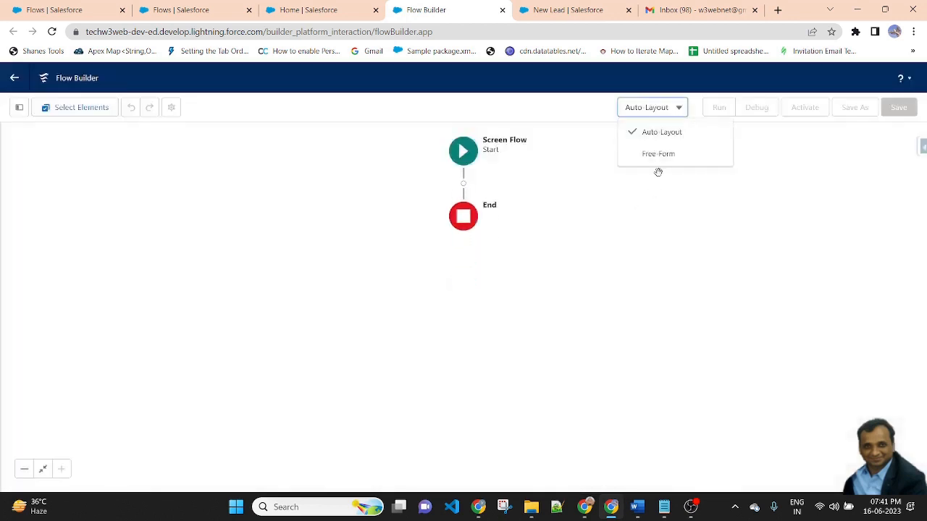
left_click(656, 153)
key("space")
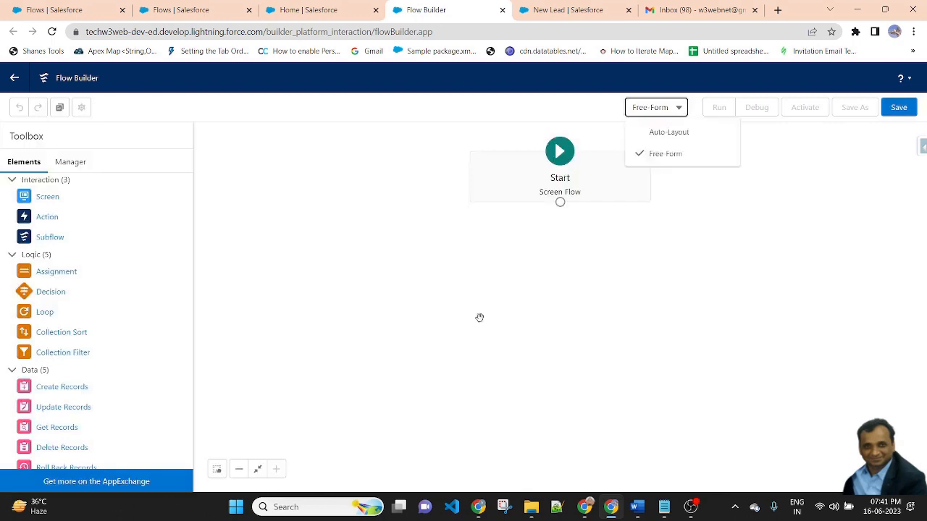
- Examine the New Lead form to see which fields it offers and which ones are required
left_click(565, 10)
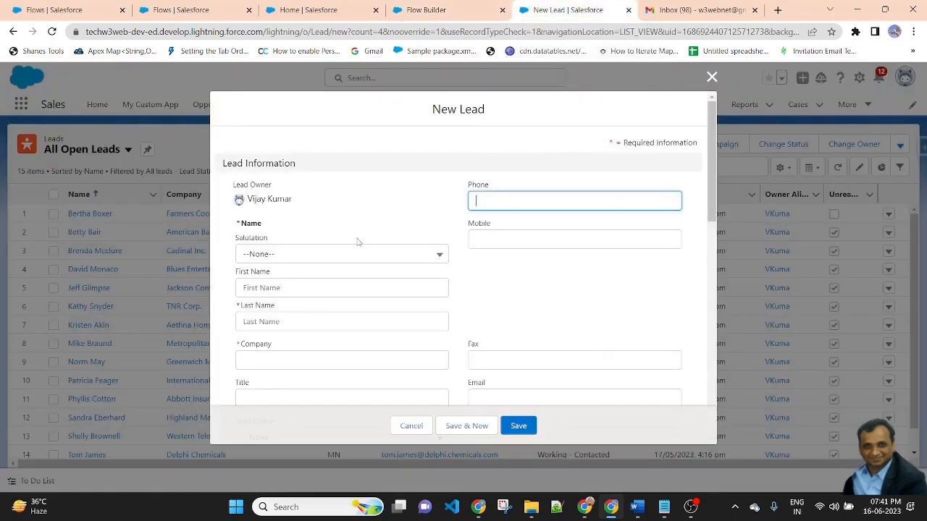
scroll(416, 230, "down", 1)
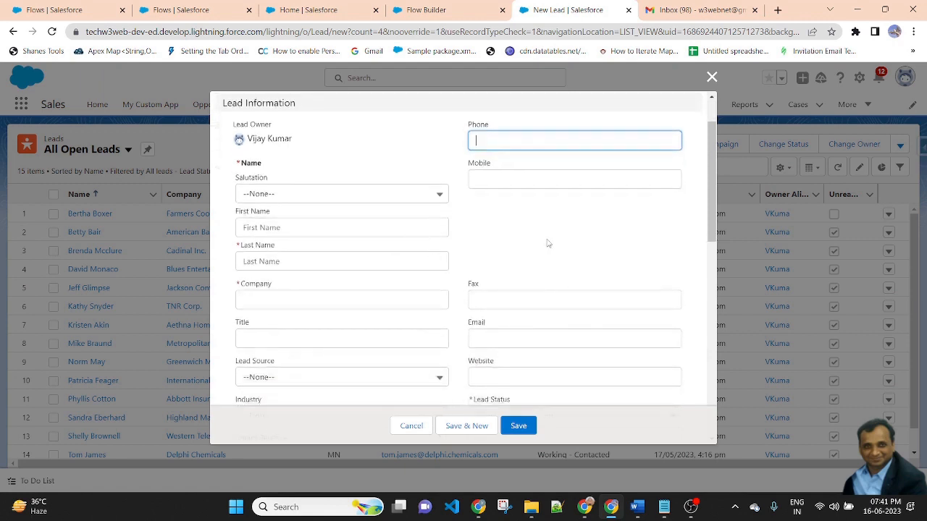
scroll(548, 244, "down", 1)
scroll(549, 243, "up", 1)
scroll(619, 262, "down", 2)
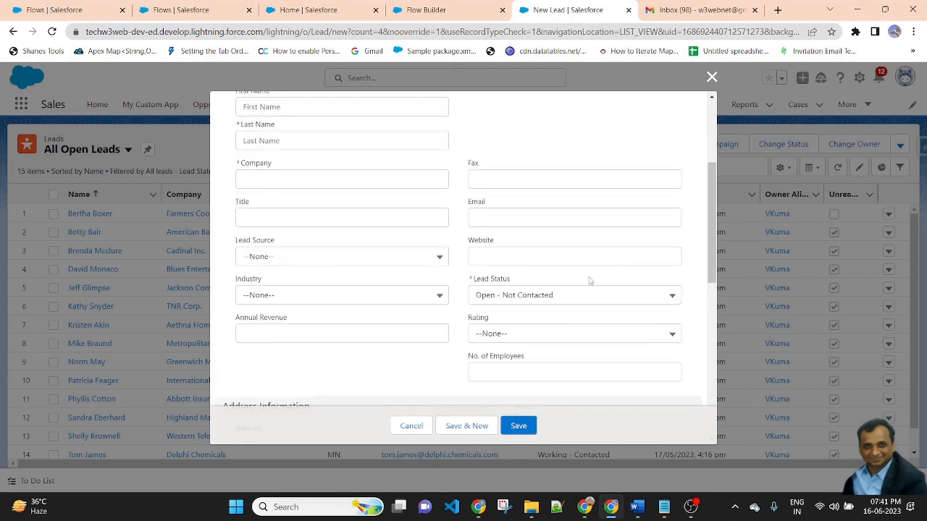
scroll(583, 310, "up", 2)
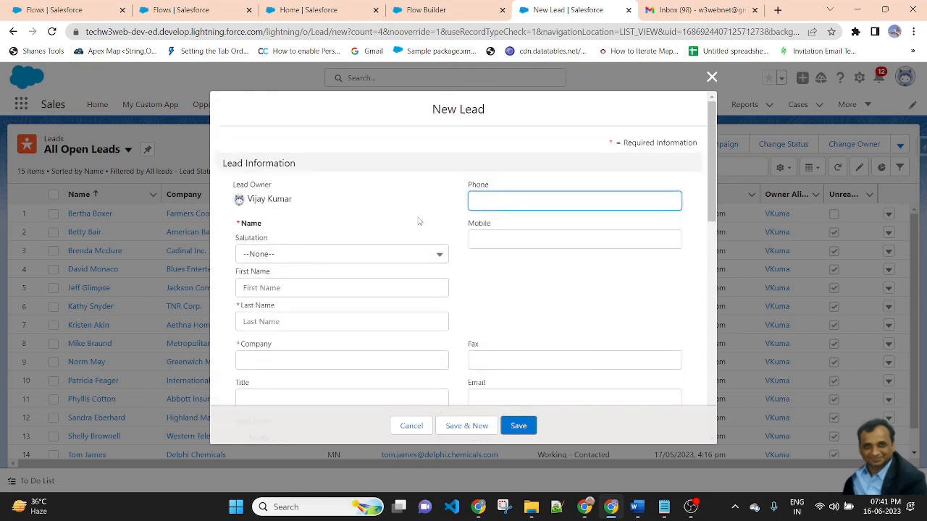
scroll(464, 221, "down", 2)
scroll(491, 207, "up", 1)
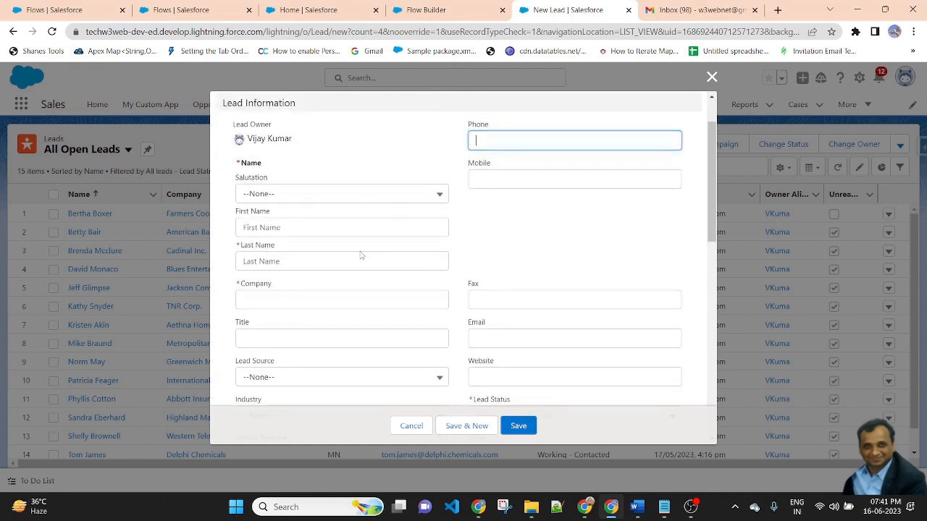
scroll(467, 307, "down", 2)
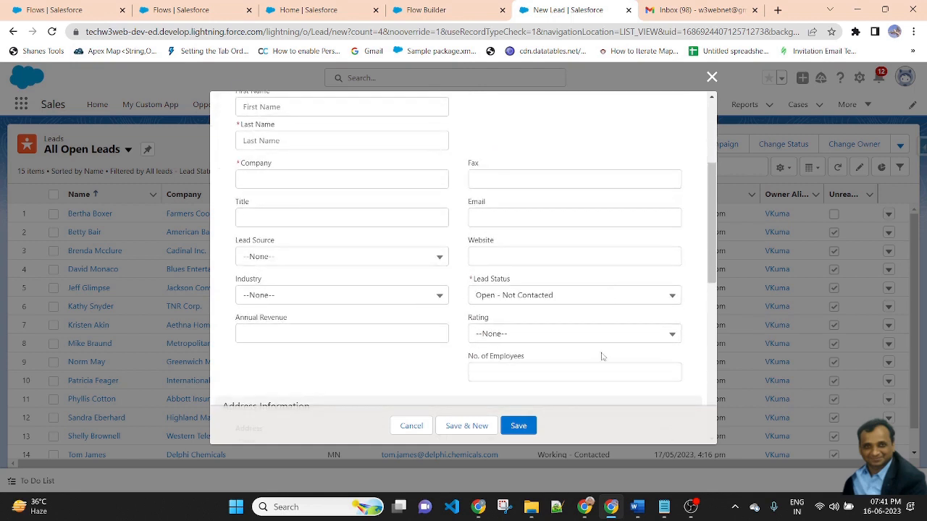
scroll(510, 315, "up", 1)
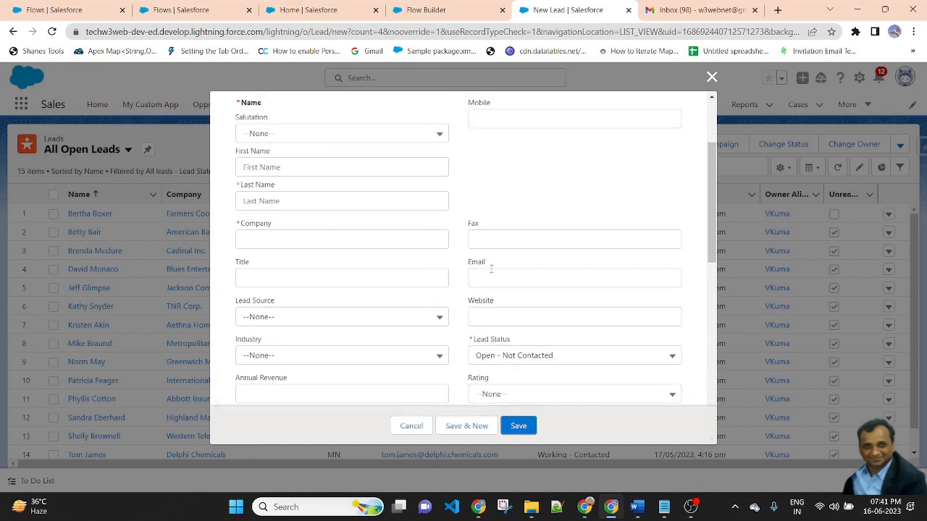
left_click(499, 277)
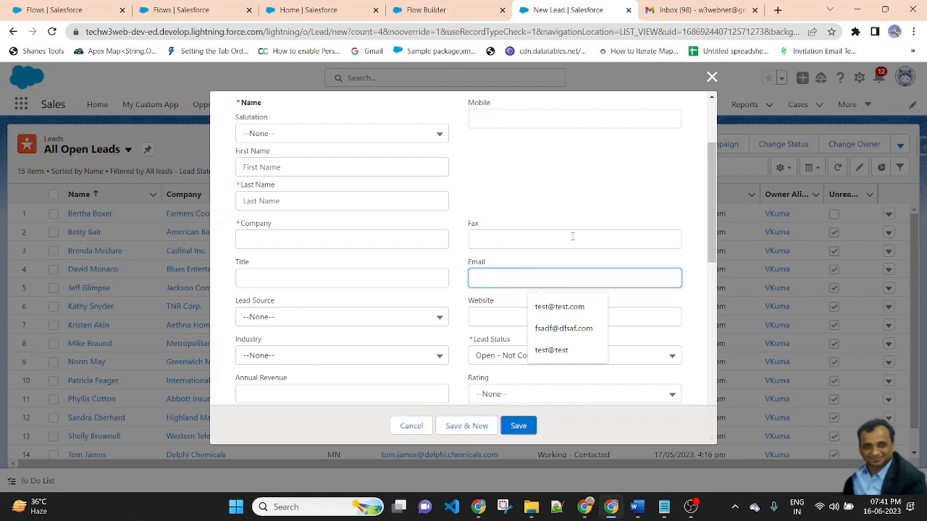
left_click(455, 9)
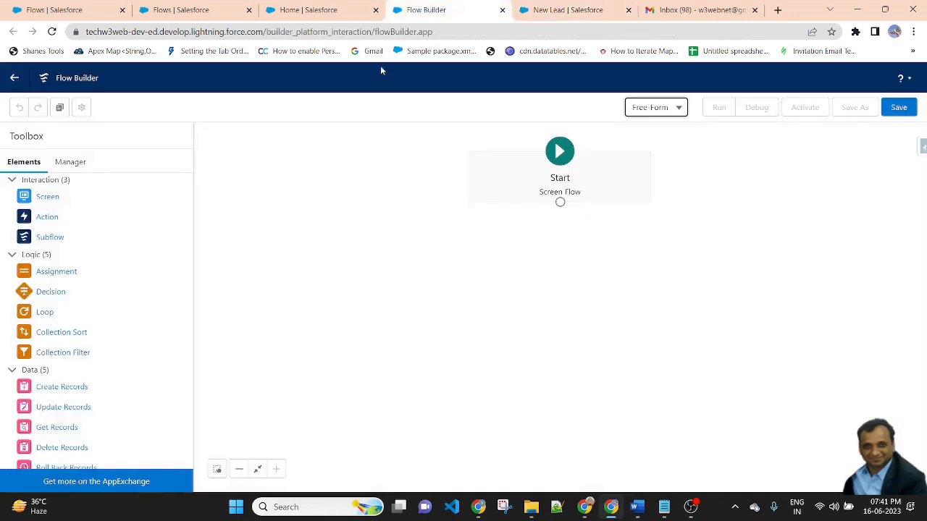
left_click(548, 7)
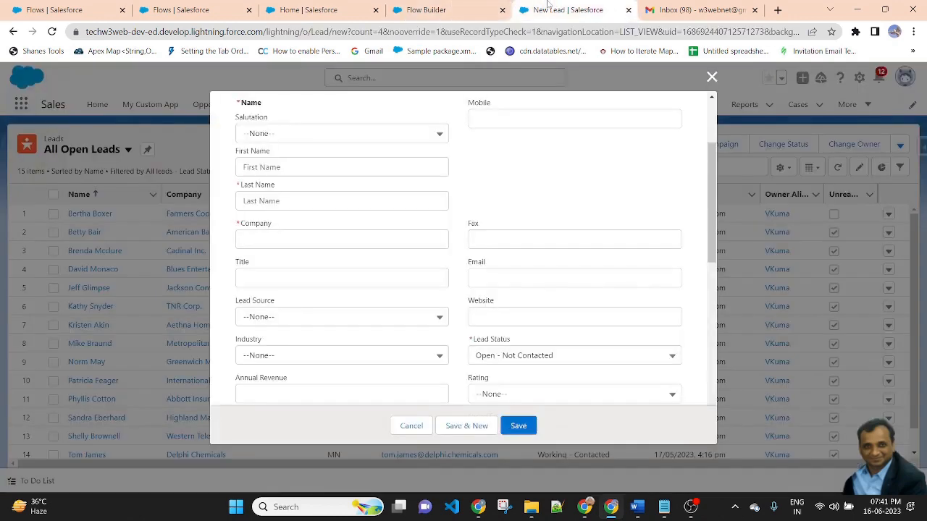
left_click_drag(232, 160, 281, 155)
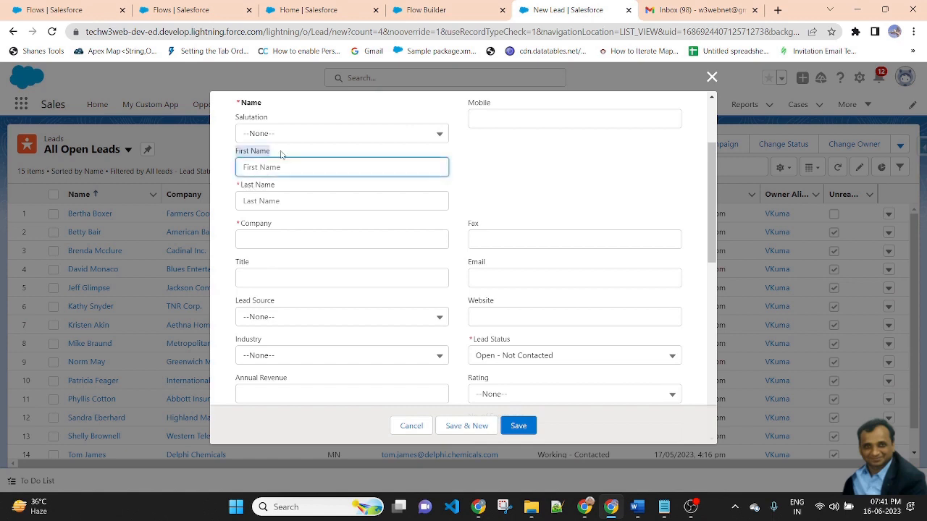
- Add a Screen element to the flow canvas and label it LeadDetails
left_click(438, 9)
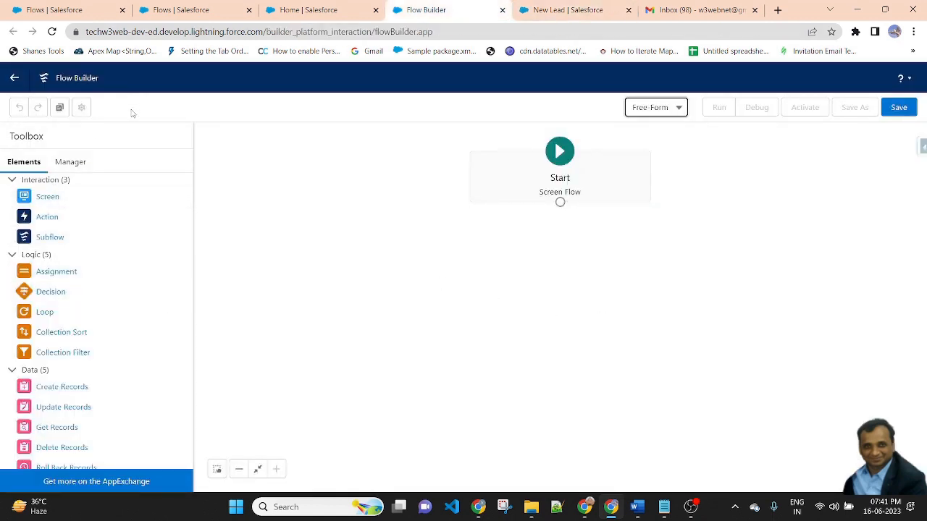
left_click_drag(55, 205, 619, 265)
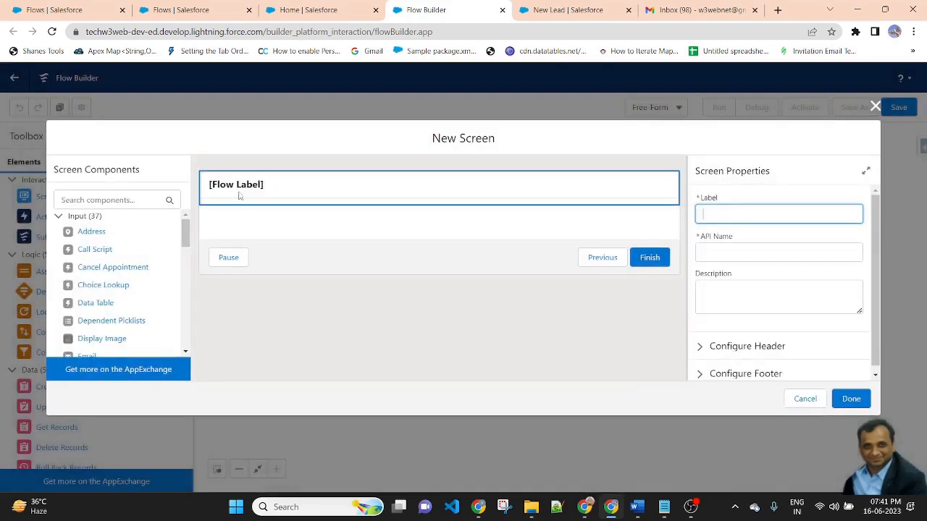
left_click(276, 185)
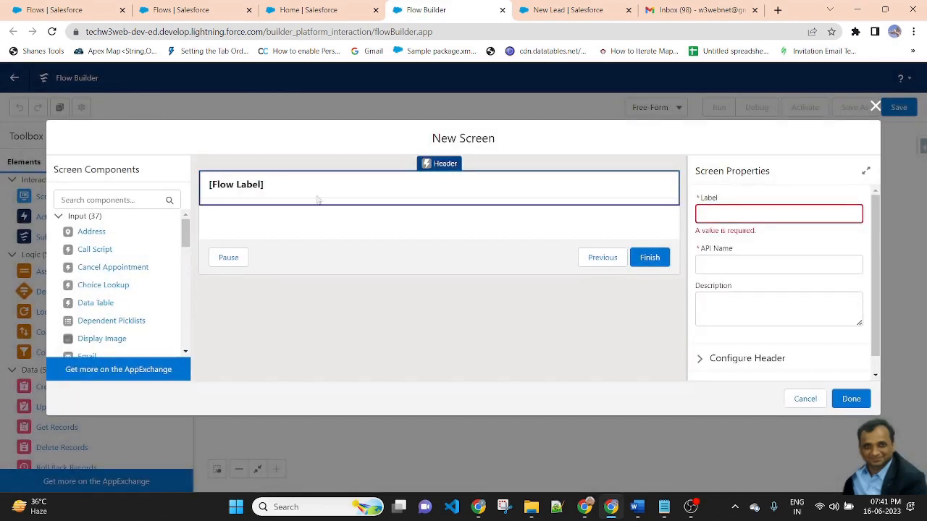
left_click(749, 213)
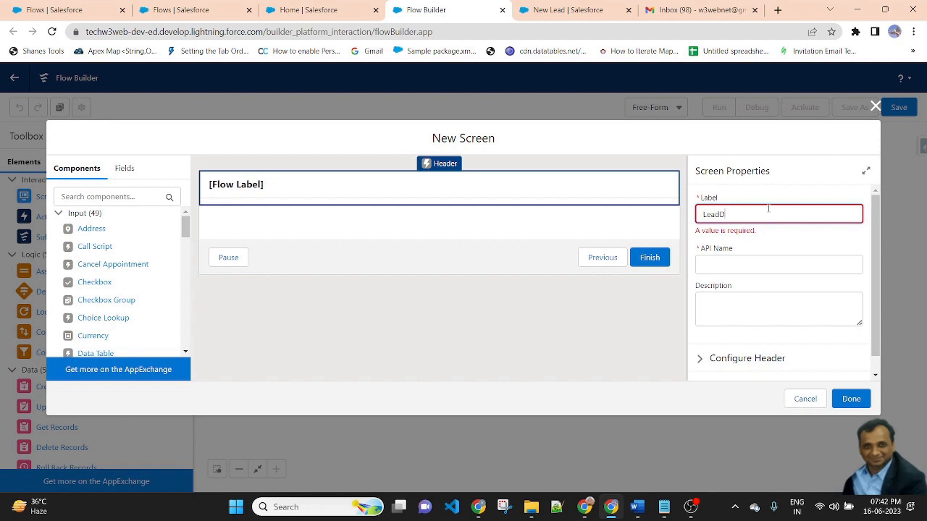
left_click(776, 149)
- Add a Text input labelled First Name to the LeadDetails screen and make it required
left_click(113, 191)
type("tex")
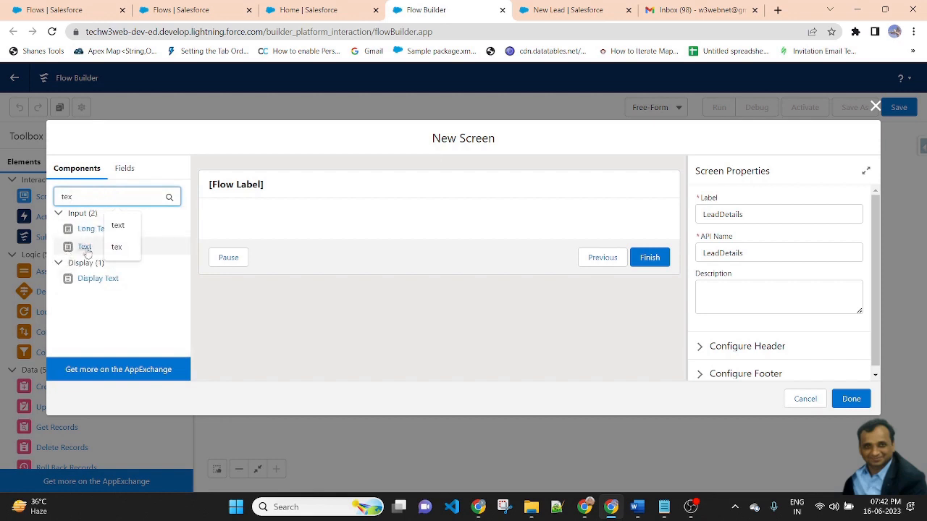
left_click_drag(84, 246, 399, 232)
left_click(726, 215)
type("First Name")
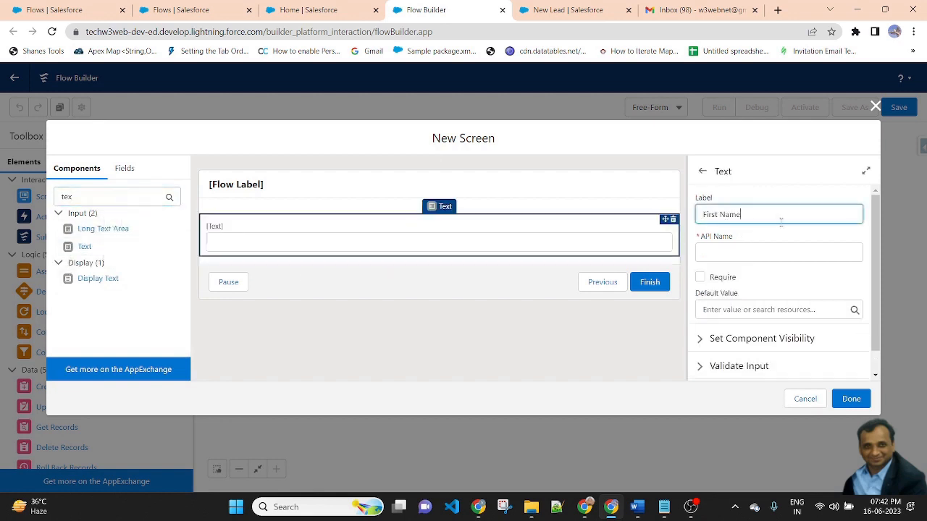
left_click(786, 183)
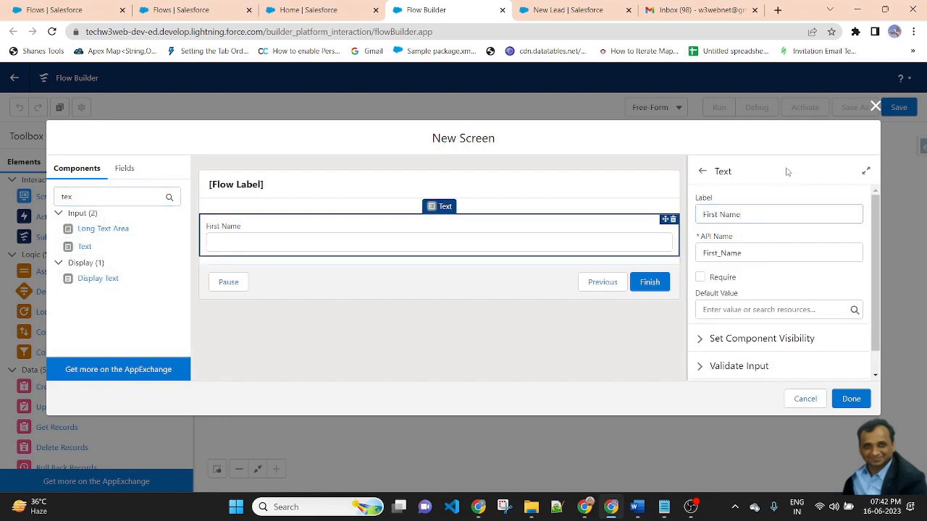
left_click(700, 277)
scroll(786, 312, "down", 1)
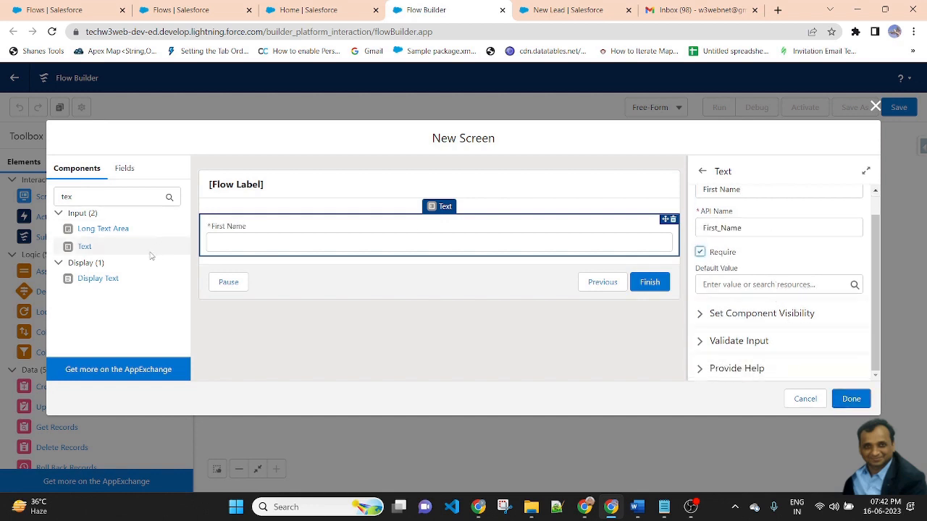
- Add a second Text input below First Name, label it Last Name as in the New Lead form, and make it required
left_click_drag(84, 246, 350, 269)
left_click(755, 213)
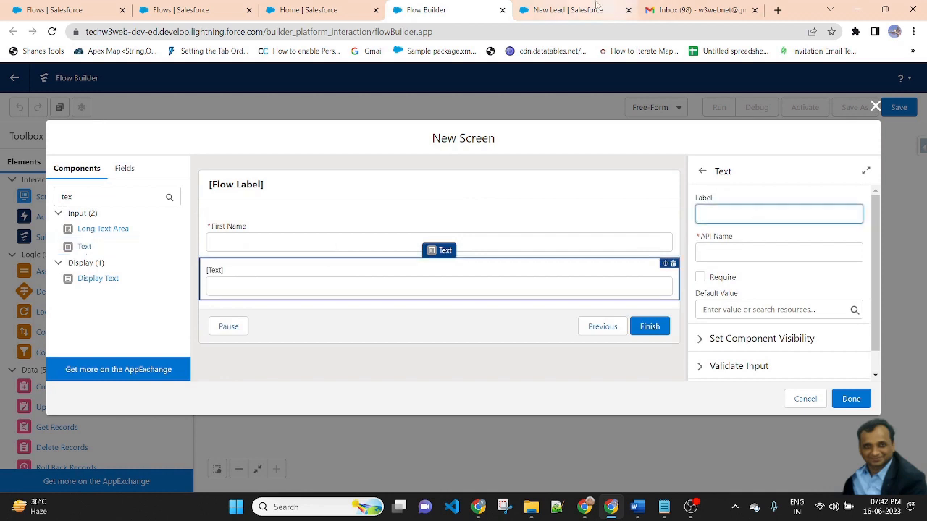
left_click(567, 9)
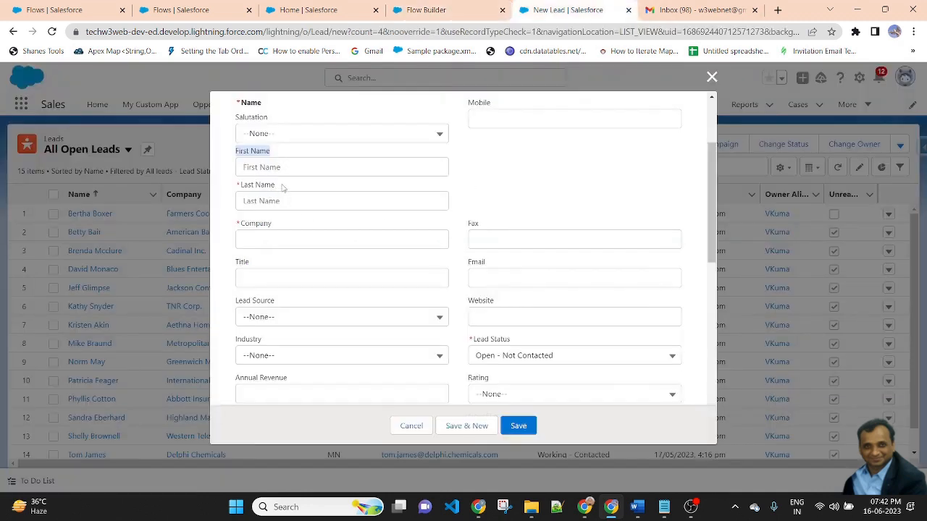
left_click_drag(280, 187, 241, 190)
key("ctrl+c")
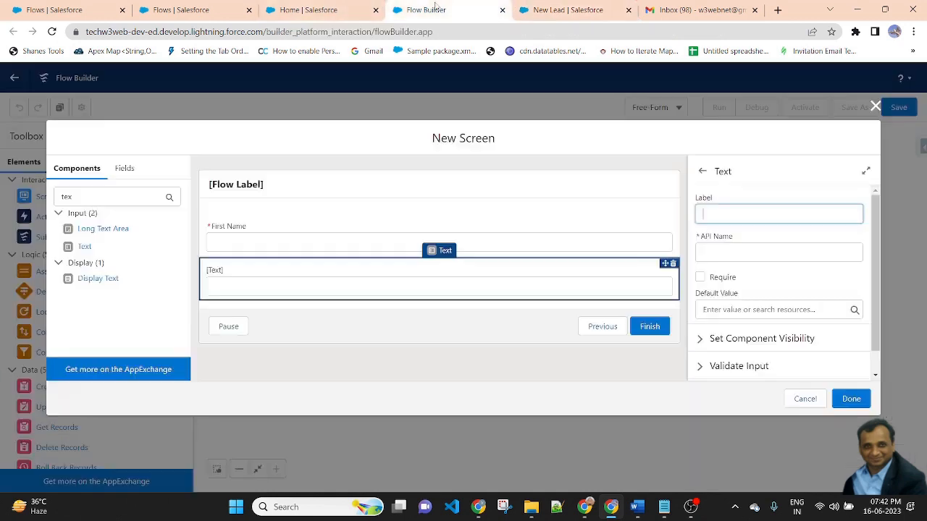
left_click(426, 10)
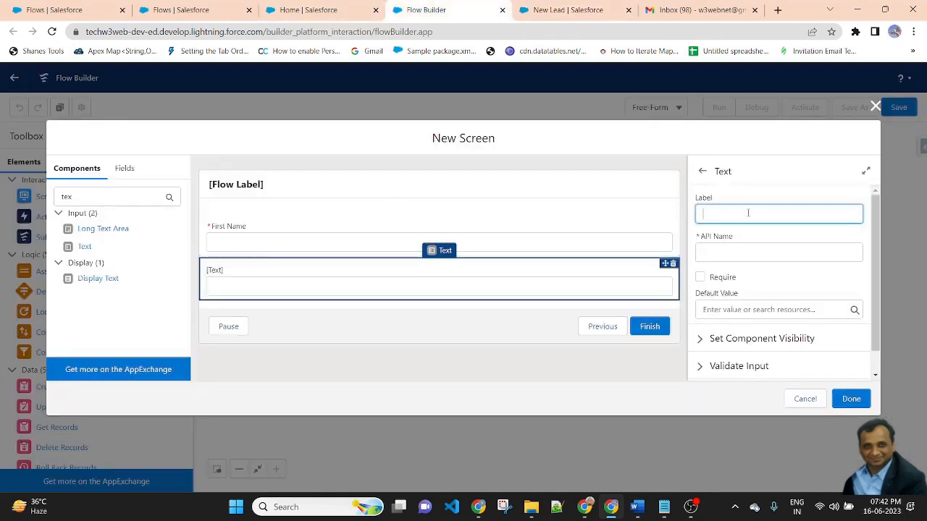
key("ctrl+v")
left_click(789, 233)
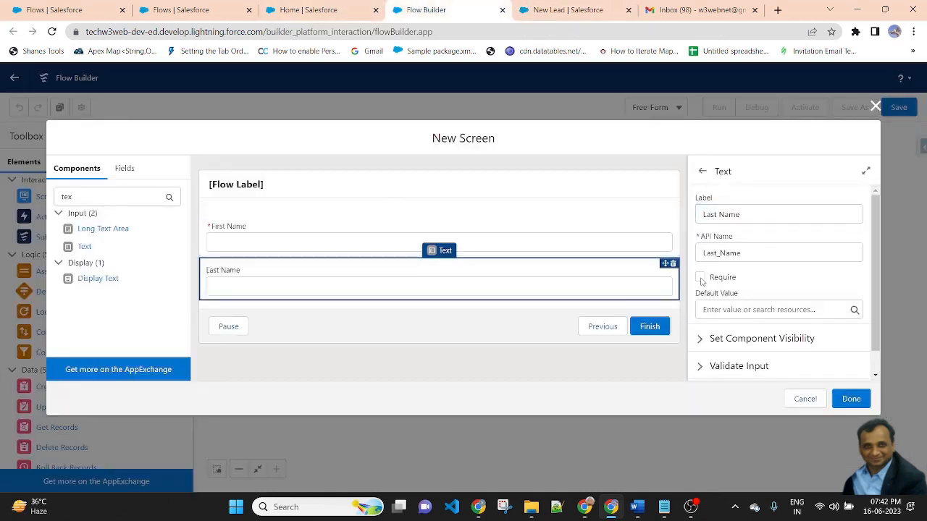
left_click(699, 278)
- Add a third Text input below Last Name, label it Company as in the New Lead form, and make it required
left_click(320, 7)
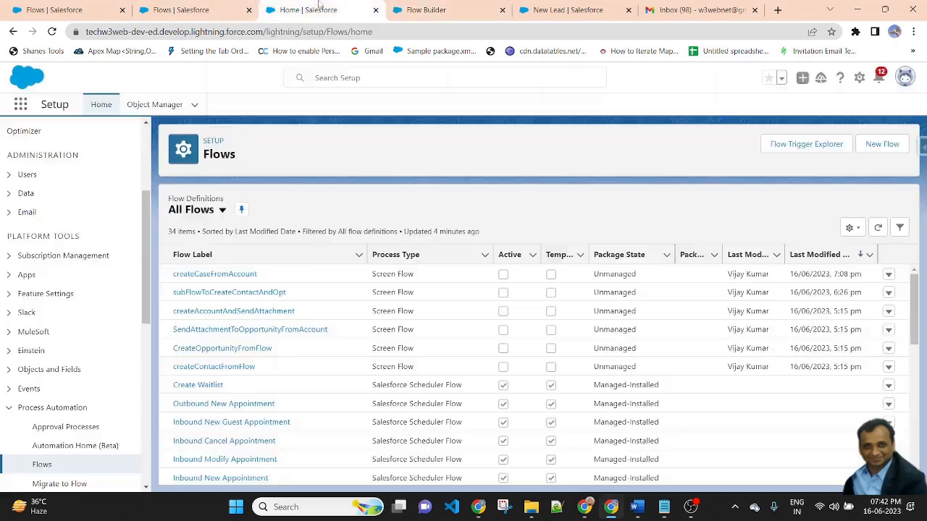
left_click(185, 10)
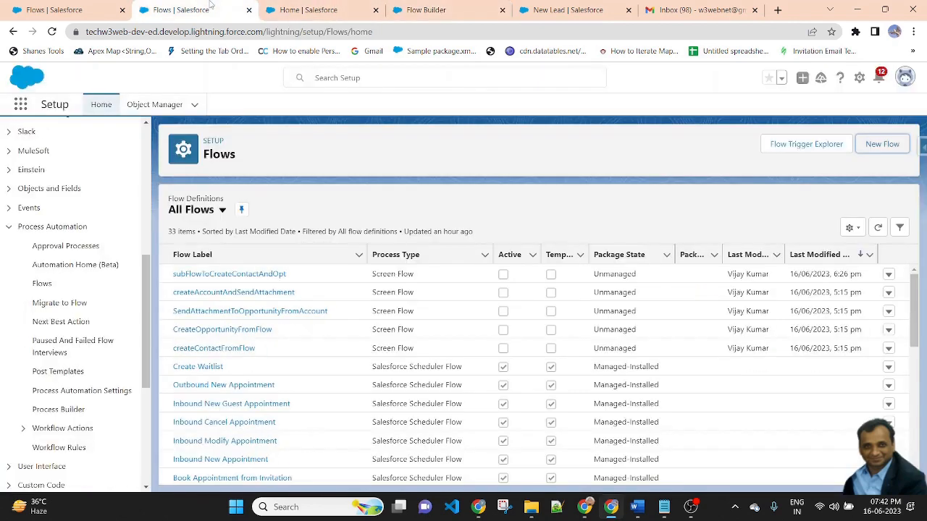
left_click(569, 9)
double_click(259, 227)
key("ctrl+c")
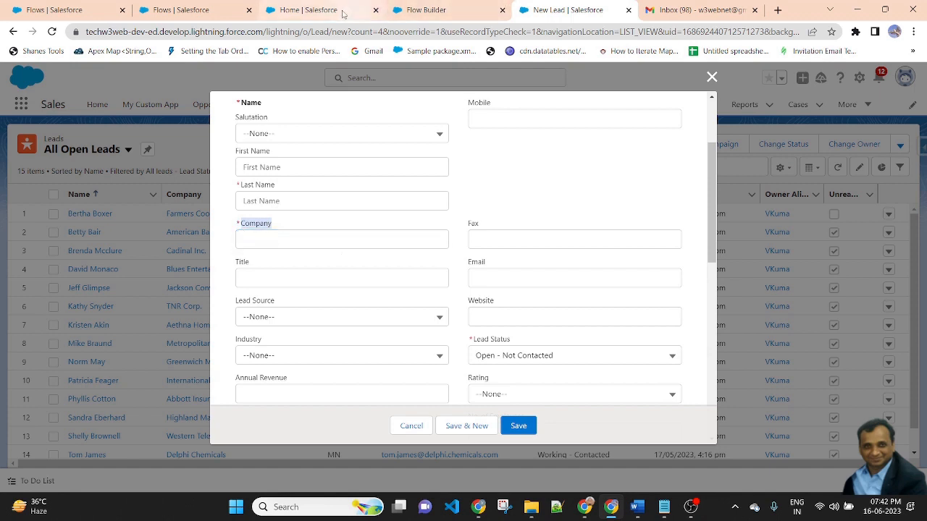
left_click(458, 9)
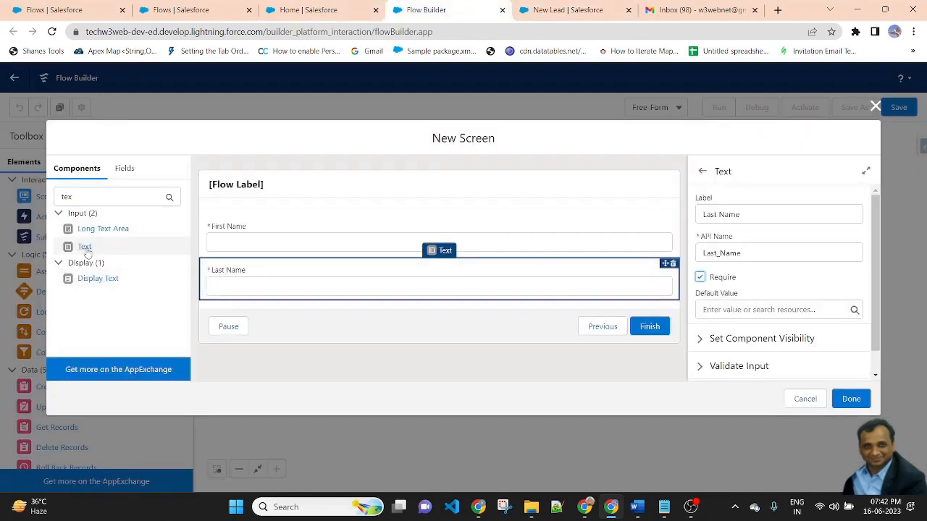
left_click_drag(85, 247, 327, 298)
left_click(745, 210)
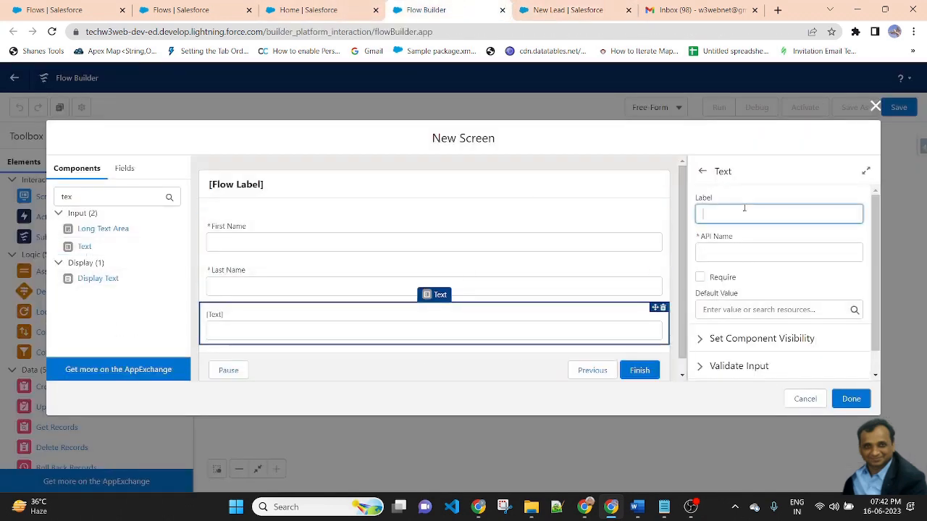
key("ctrl+v")
left_click(756, 177)
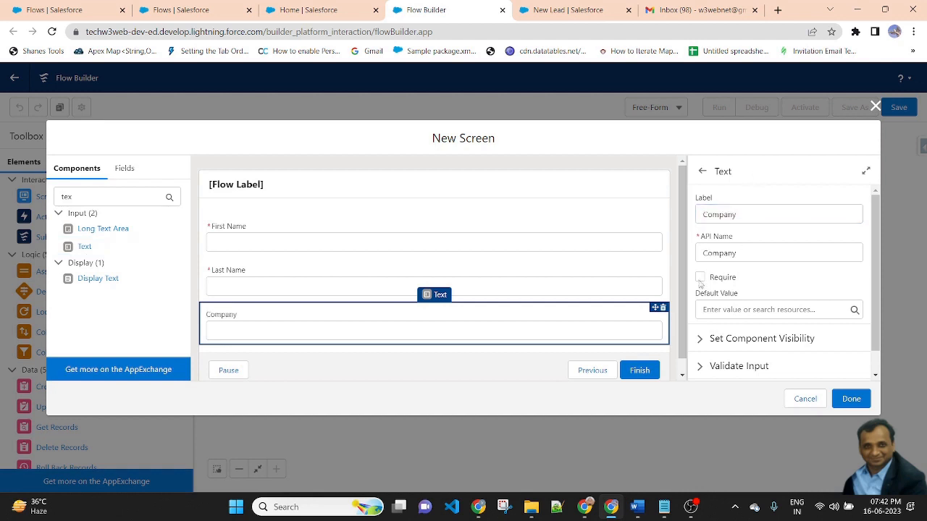
left_click(700, 277)
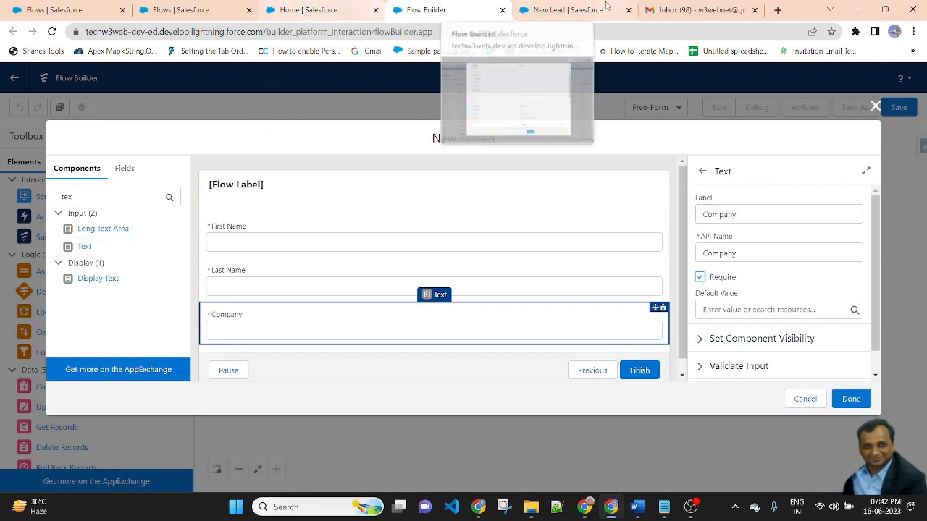
- Add a Picklist input below Company and label it Lead Status as in the New Lead form
left_click(568, 10)
scroll(410, 327, "down", 3)
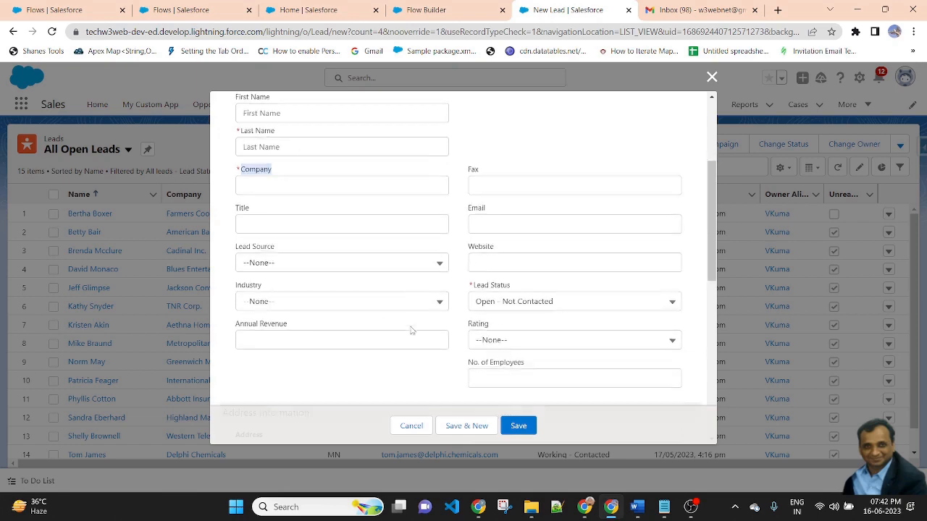
left_click_drag(511, 218, 472, 220)
key("ctrl+c")
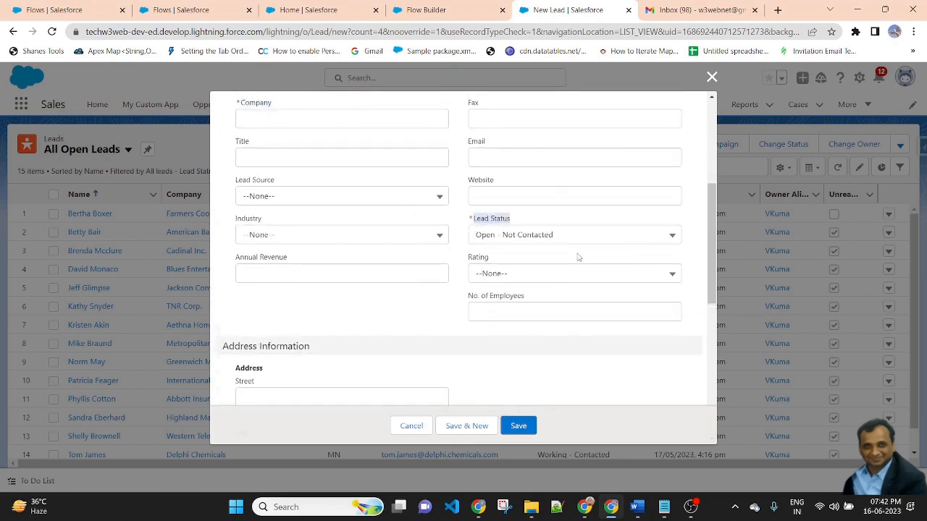
left_click(434, 9)
left_click_drag(112, 197, 38, 200)
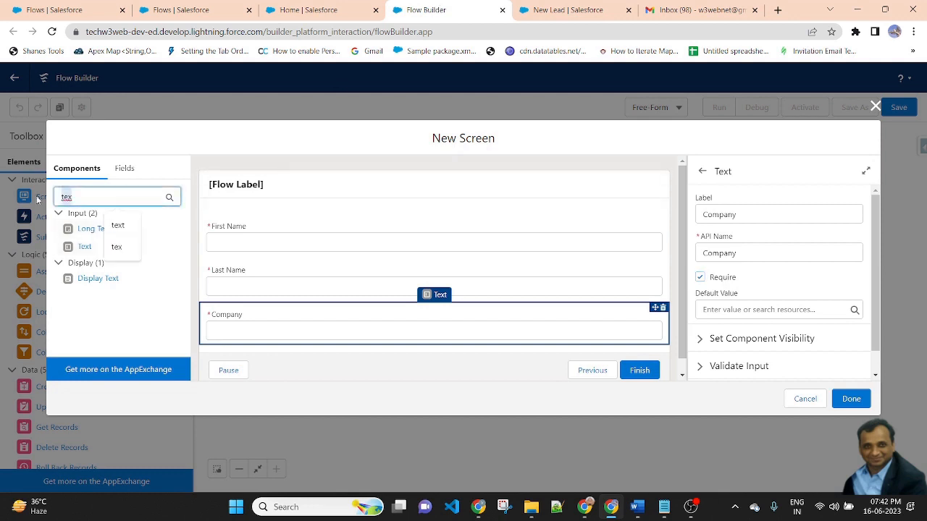
type("pic")
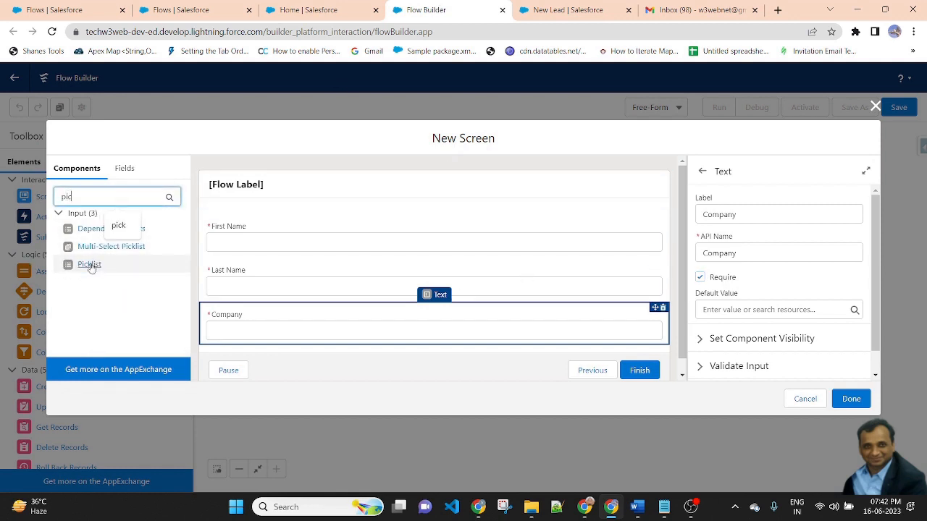
left_click_drag(89, 265, 368, 341)
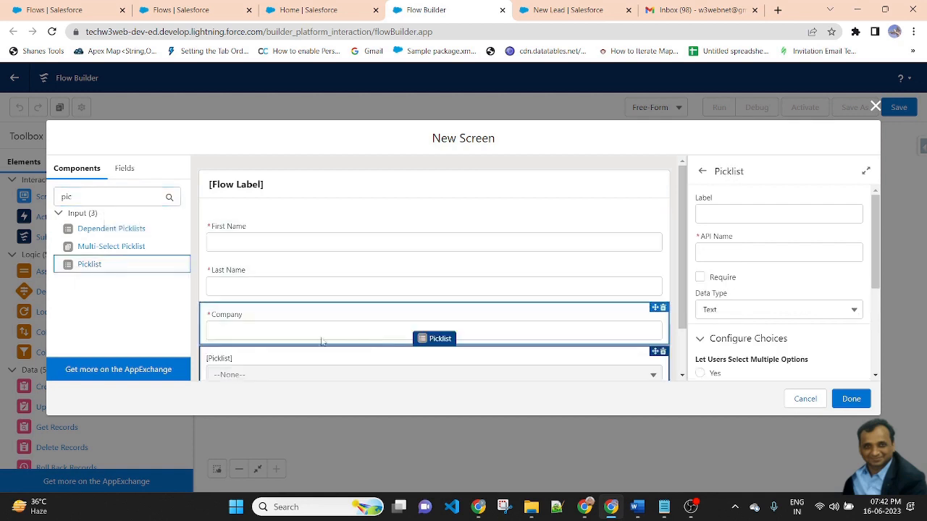
left_click(764, 220)
type("Lead Status")
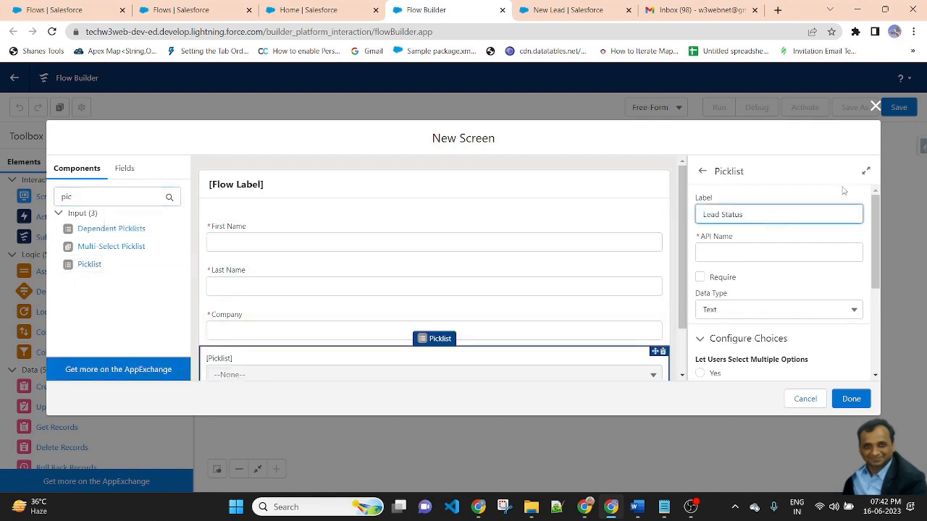
left_click(819, 168)
- Start a new choice resource for the Lead Status picklist, with type Picklist Choice Set and API name LeadStatusPicklist
scroll(803, 232, "down", 1)
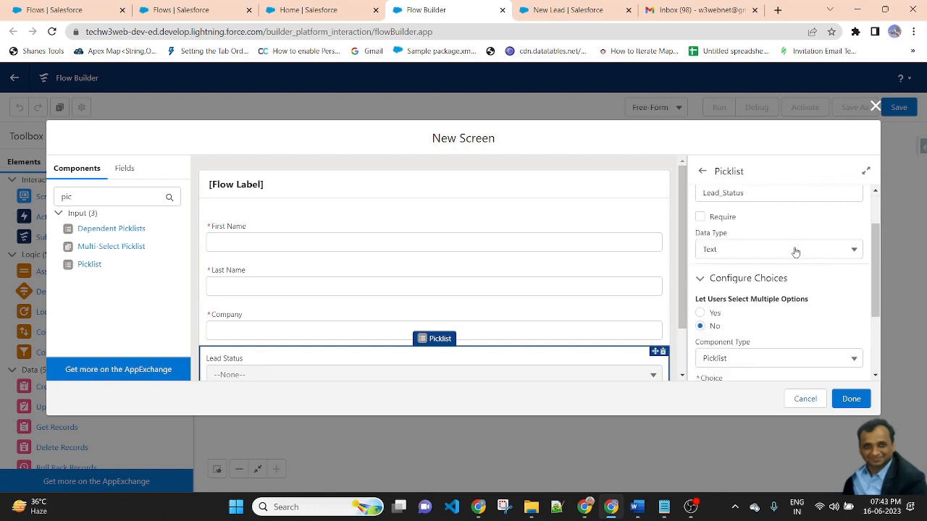
scroll(795, 252, "up", 1)
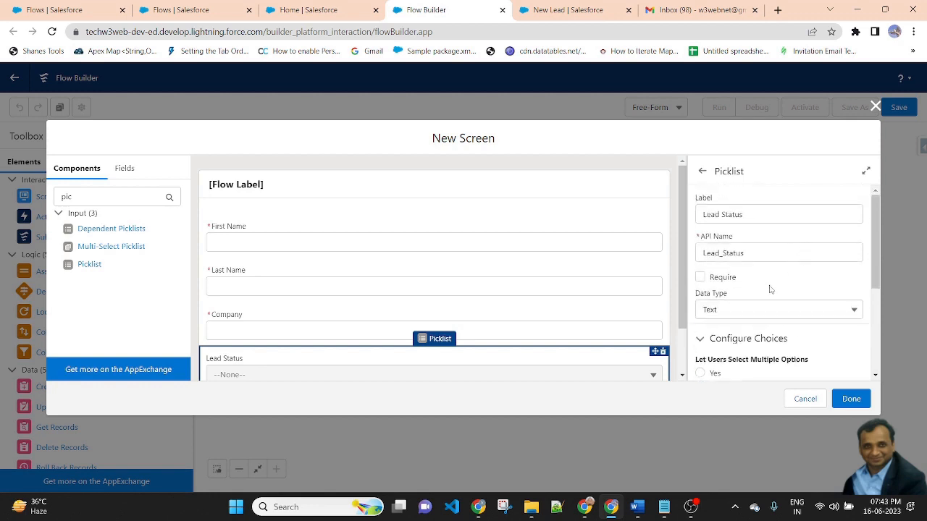
scroll(775, 297, "down", 3)
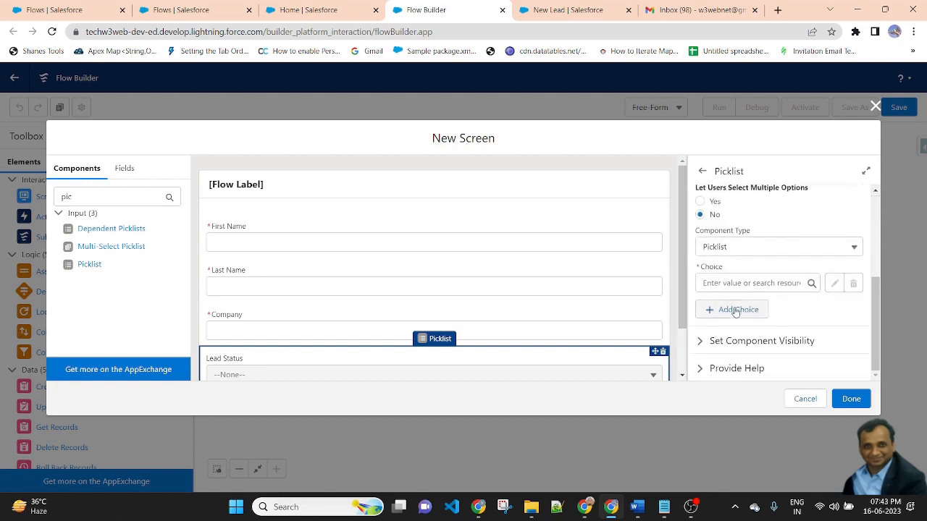
left_click(741, 287)
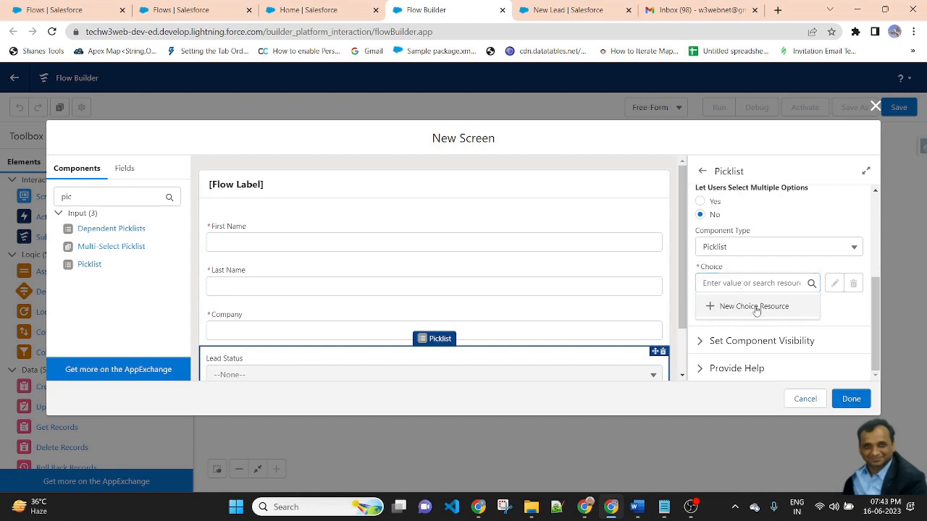
left_click(753, 306)
left_click(270, 228)
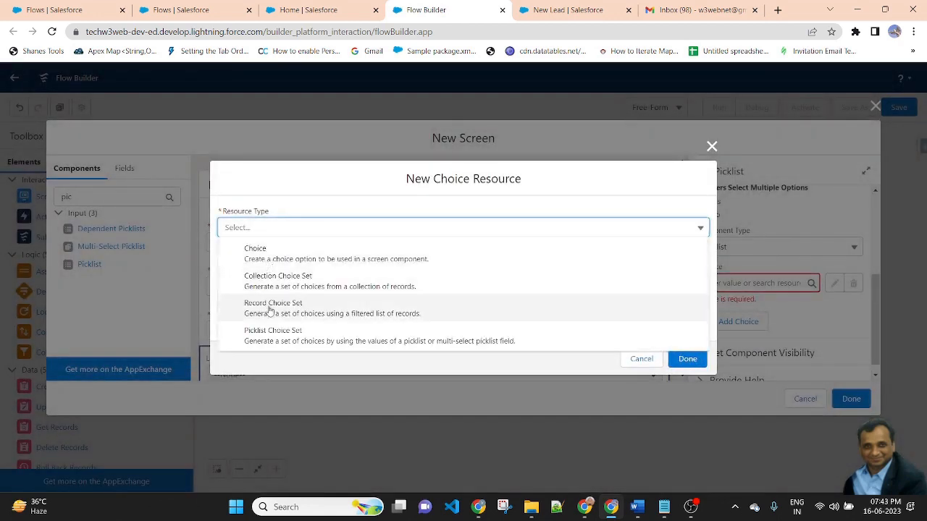
left_click(279, 337)
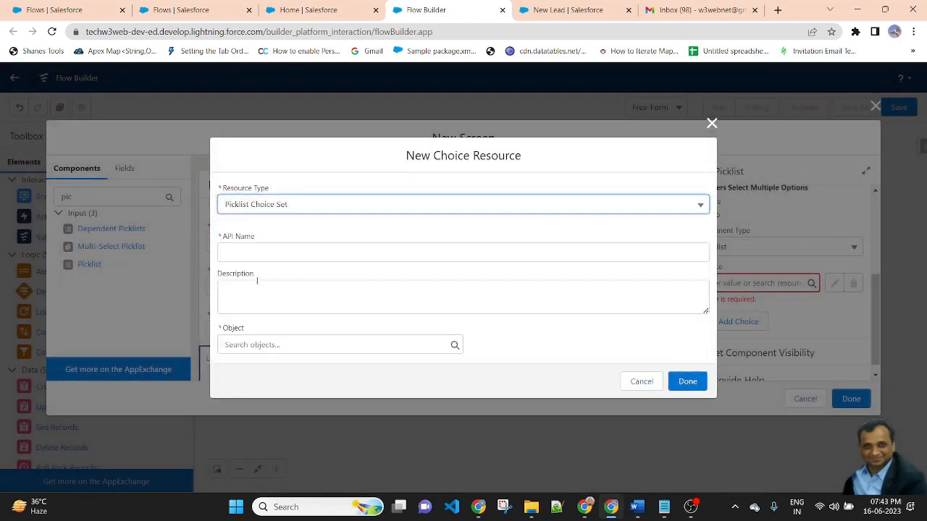
left_click(254, 253)
key("ctrl+v")
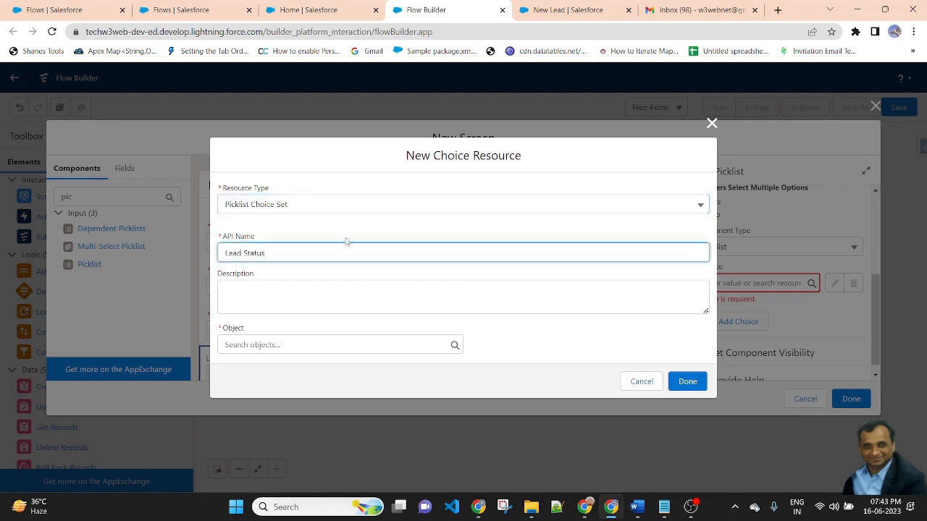
key("BackSpace")
type("Picklist")
left_click(406, 282)
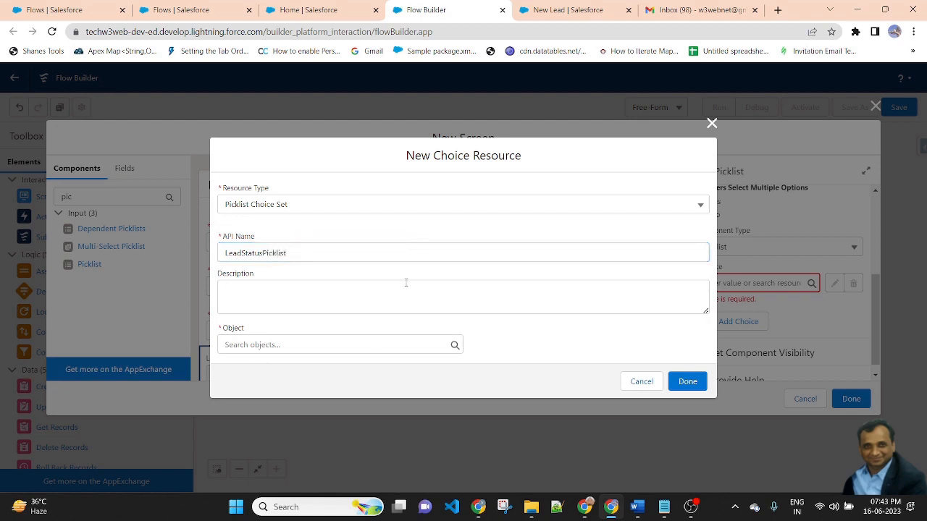
- Set the choice set's object to Lead and its data type to Picklist
left_click(288, 345)
type("lea")
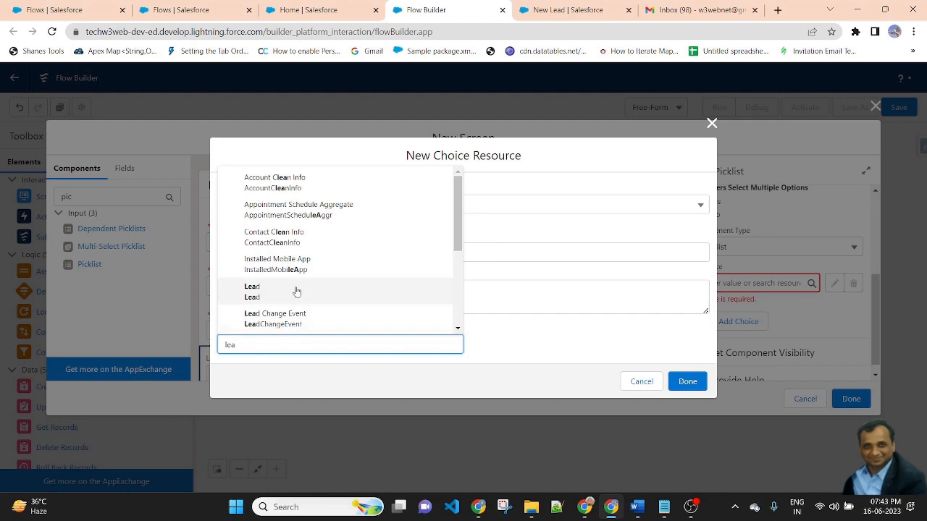
left_click(296, 291)
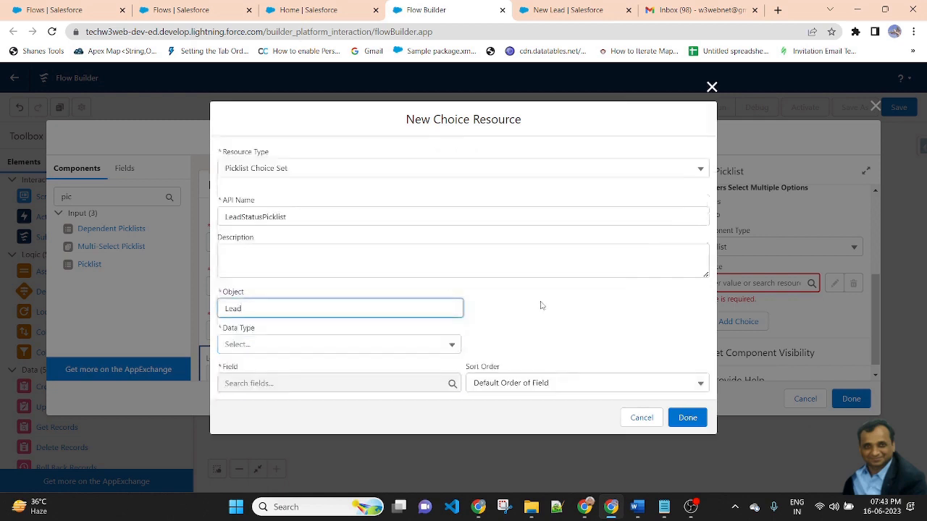
left_click(598, 308)
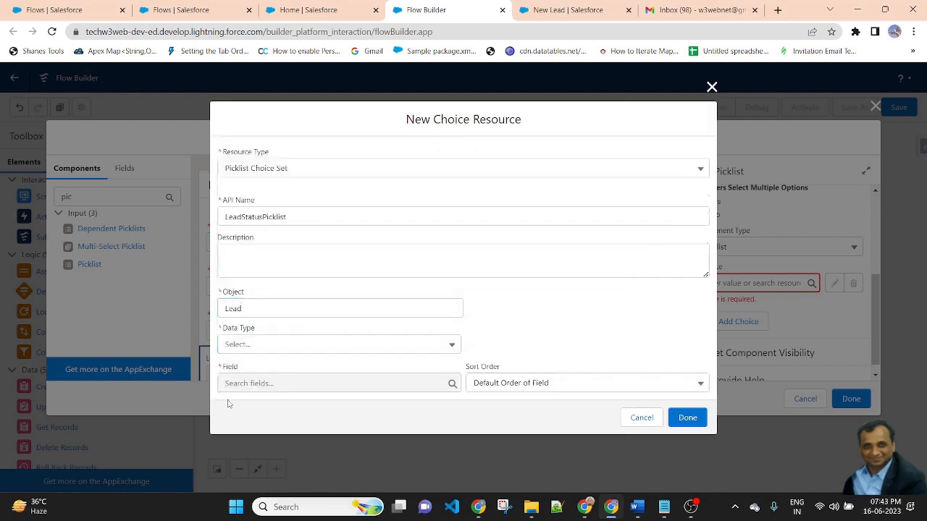
left_click(255, 345)
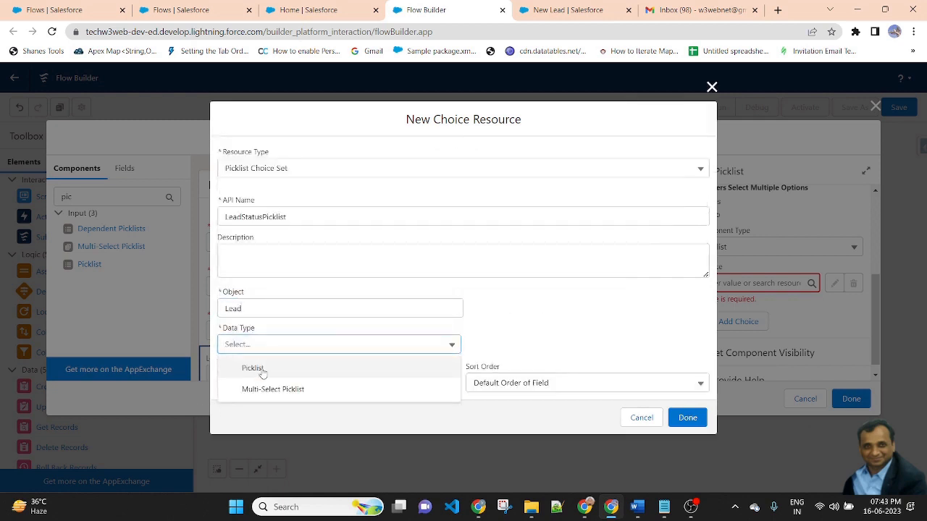
left_click(263, 371)
- Try to set the choice set's field to Lead Status, searching the fields for "lead" and checking the label in the New Lead form
left_click(268, 383)
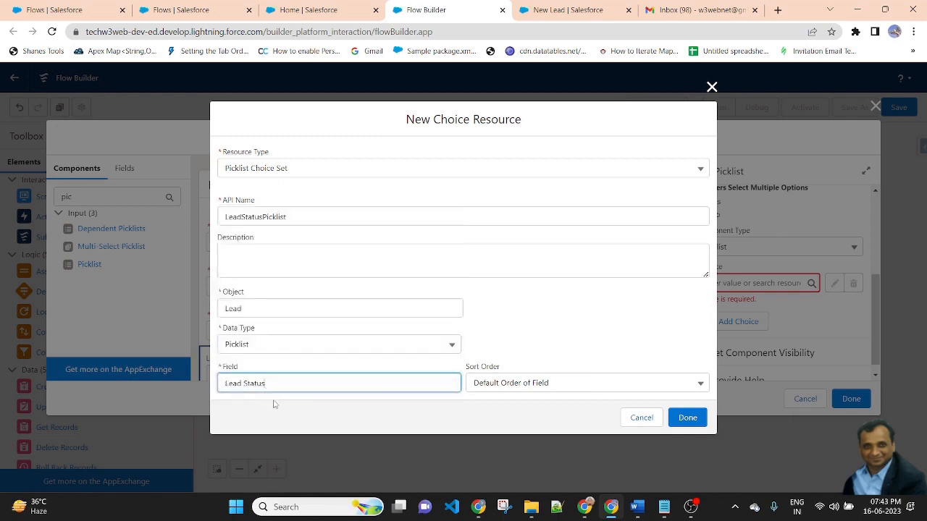
triple_click(286, 379)
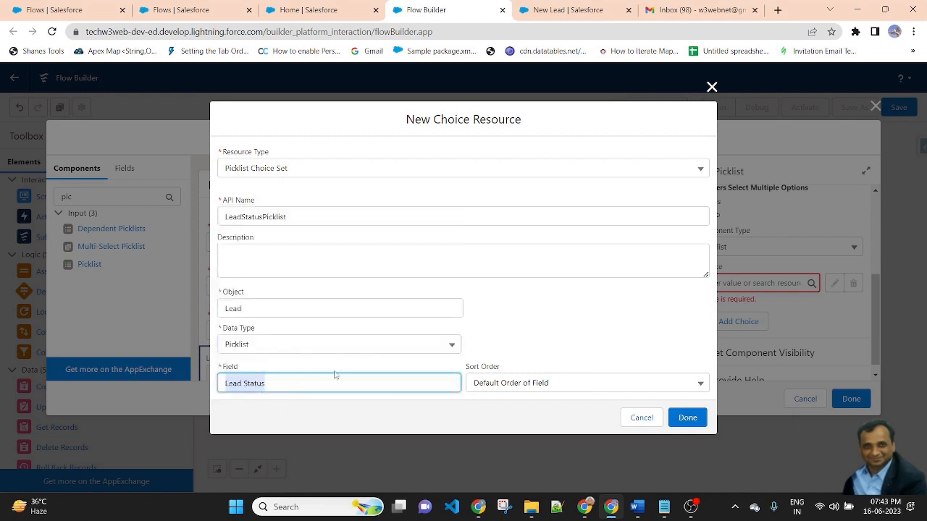
key("BackSpace")
type("lead")
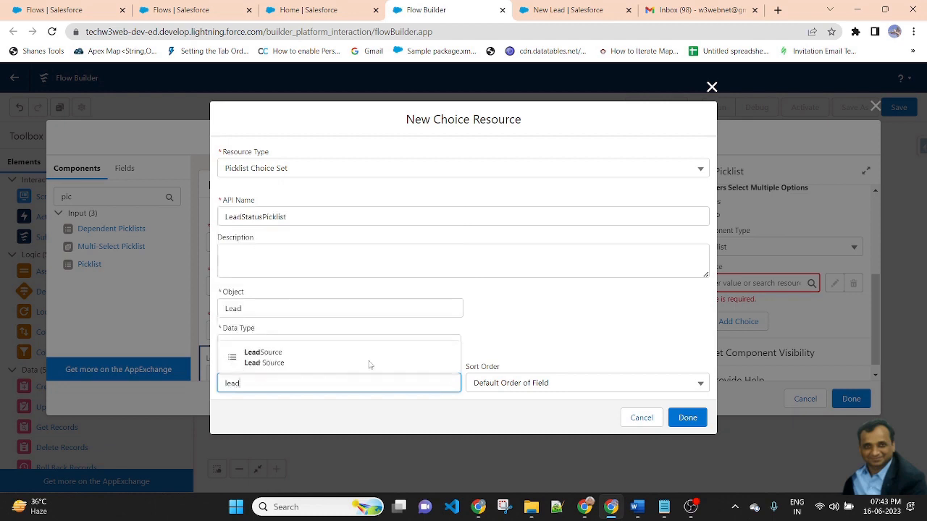
key("BackSpace")
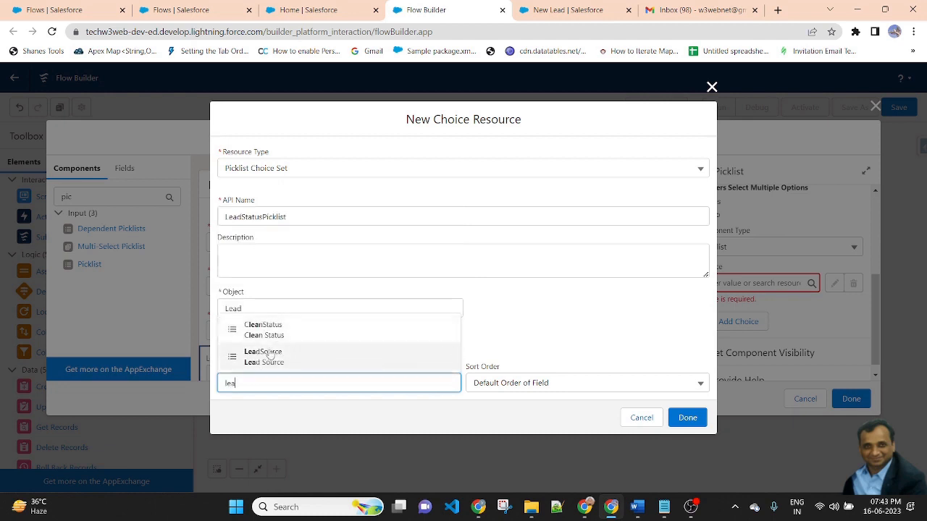
key("BackSpace")
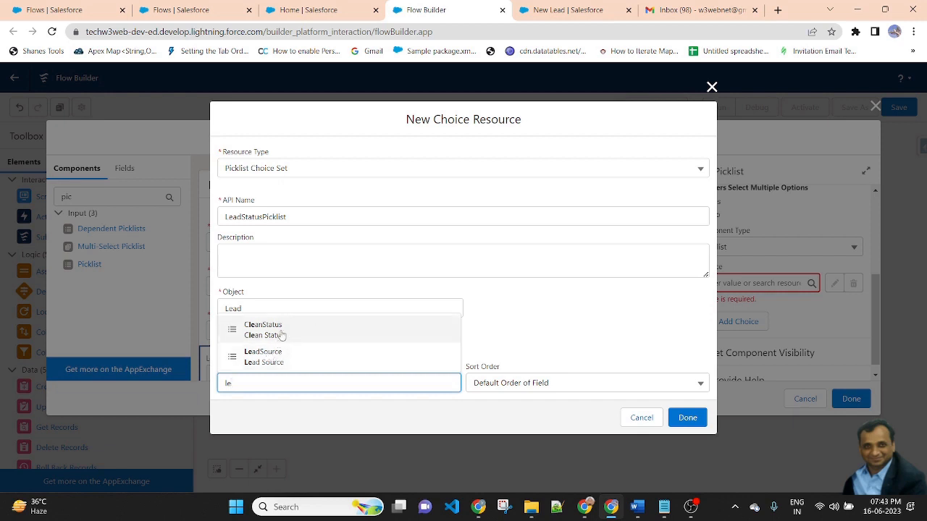
left_click(572, 9)
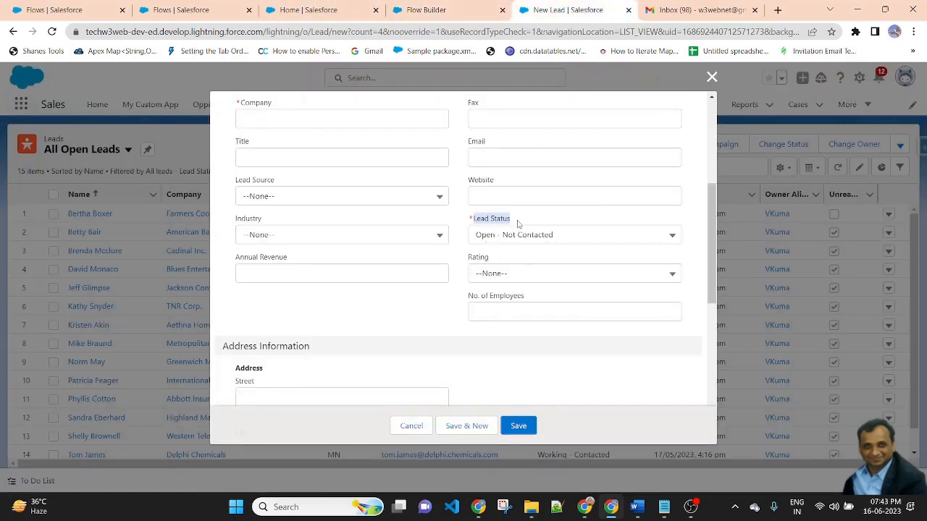
left_click(449, 13)
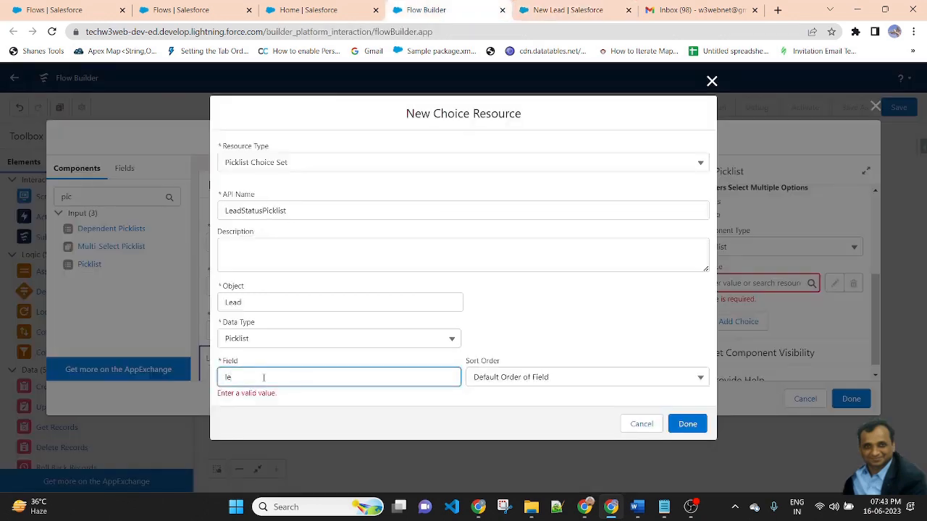
- Set the choice set's field to Status and finish the resource so the Lead Status picklist uses it as its choice
key("BackSpace")
key("BackSpace")
type("stat")
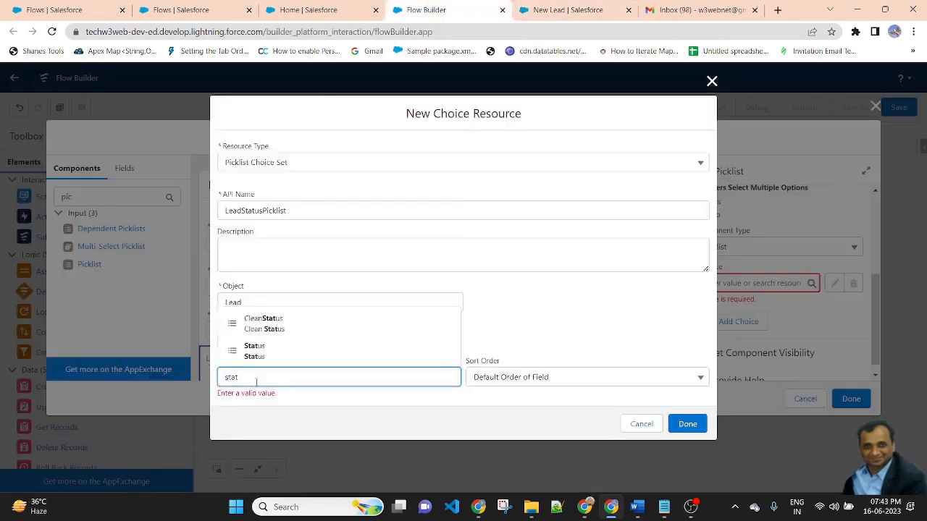
left_click(265, 353)
left_click(503, 403)
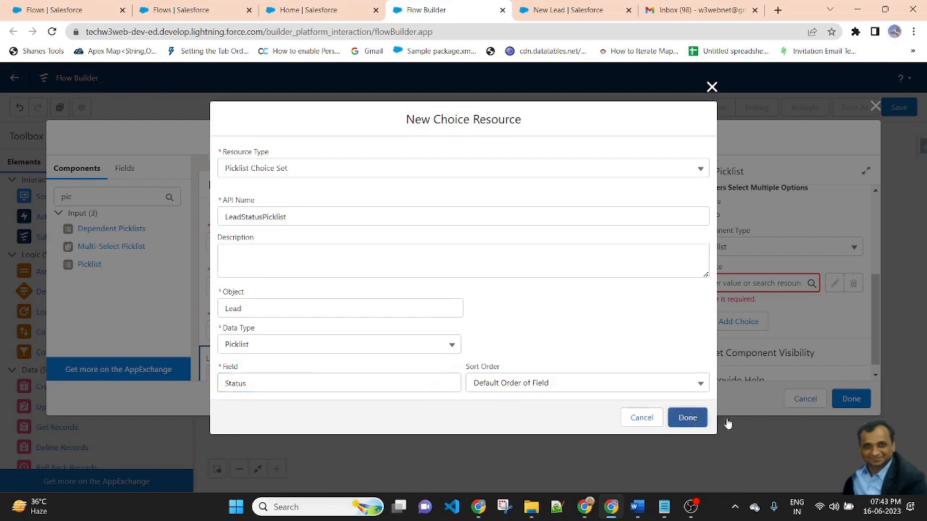
left_click(692, 420)
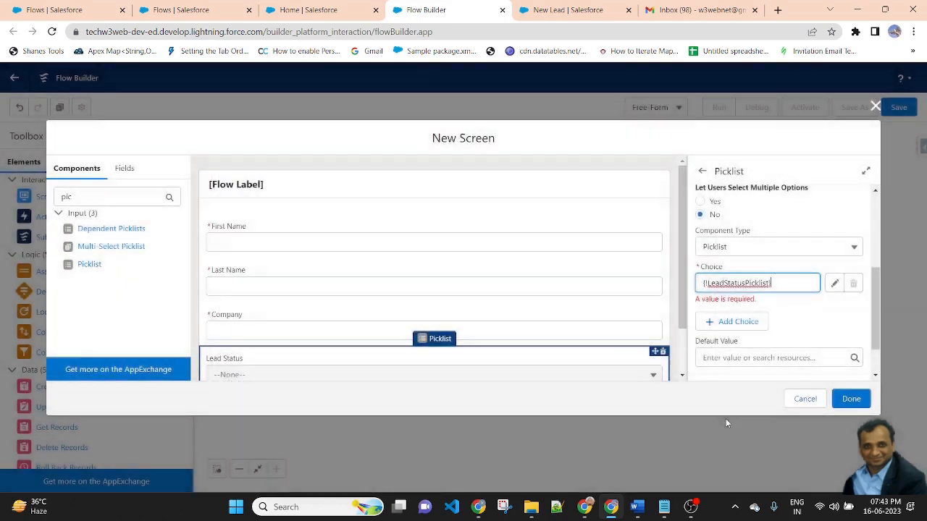
- Finish the LeadDetails screen, place it beneath the Start element, and connect Start to it
left_click(824, 213)
scroll(435, 283, "down", 1)
scroll(766, 345, "up", 3)
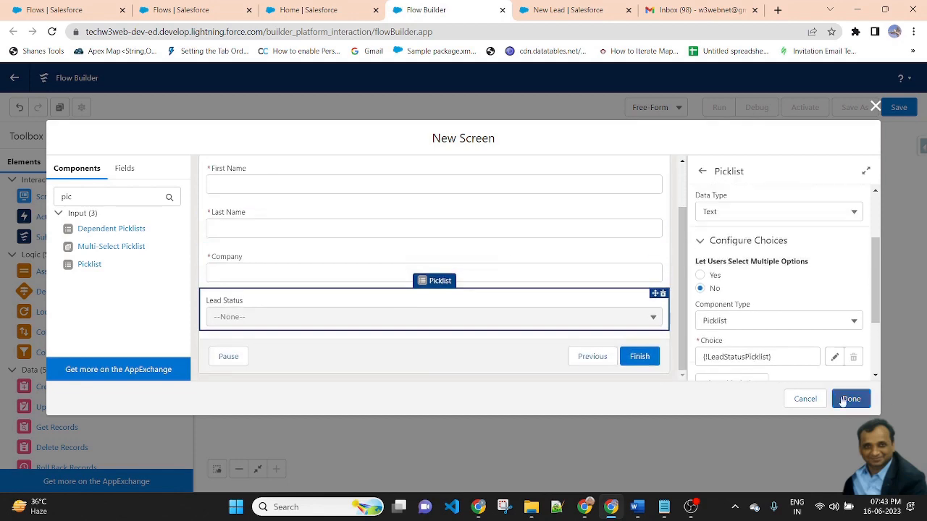
left_click(850, 399)
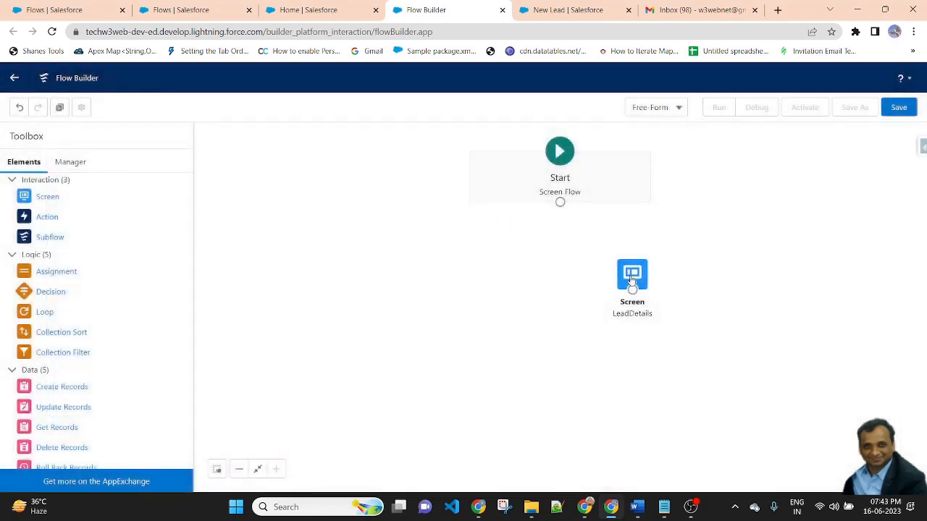
left_click_drag(631, 275, 590, 274)
mouse_move(560, 202)
left_mouse_down()
mouse_move(591, 289)
mouse_move(572, 273)
mouse_move(580, 270)
left_mouse_up()
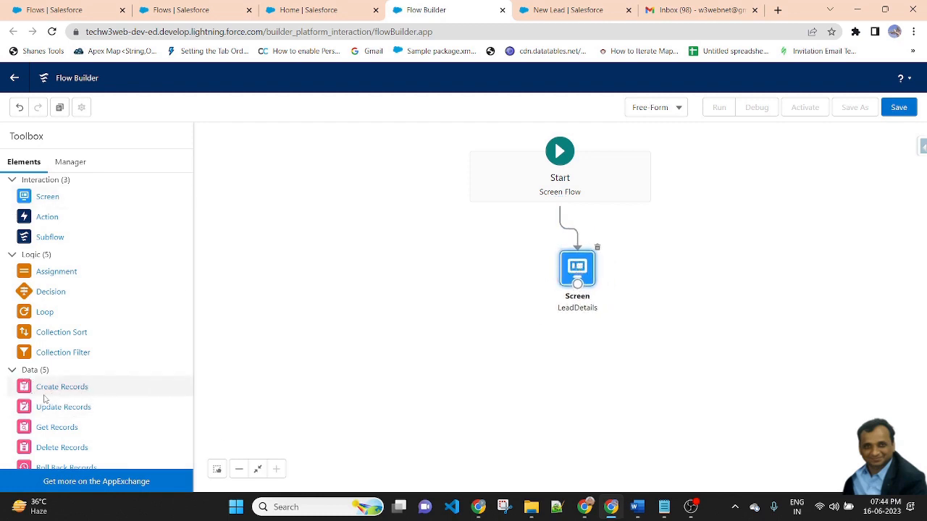
- Add a Create Records element labelled createLead that sets its record fields using separate resources and literal values
left_click_drag(70, 387, 667, 358)
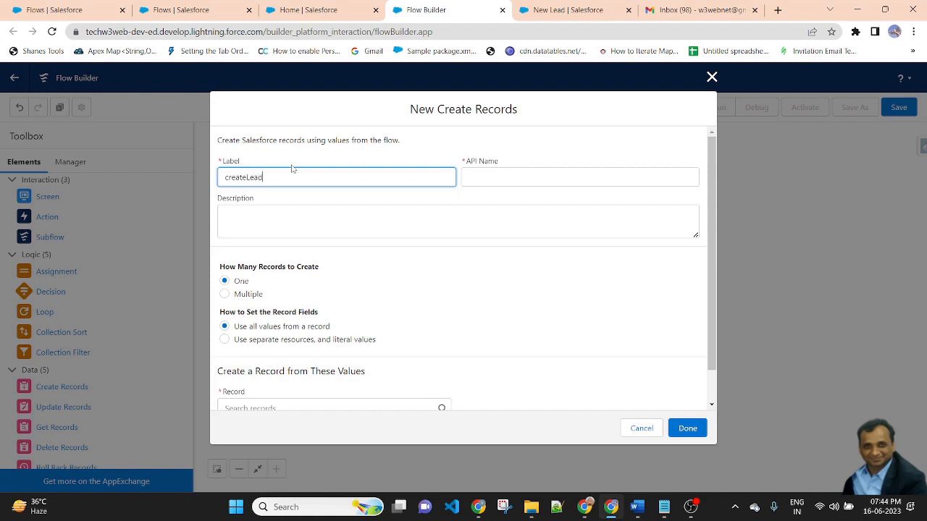
left_click(435, 243)
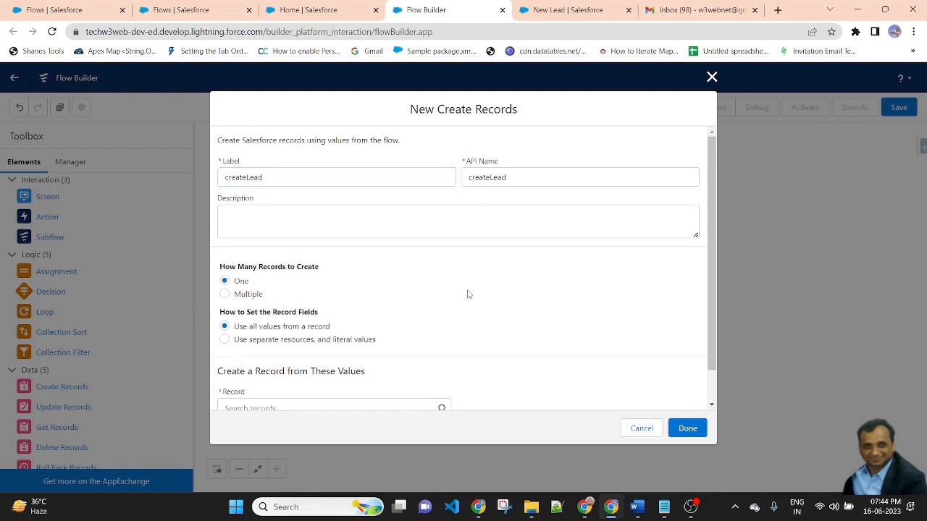
scroll(467, 294, "down", 1)
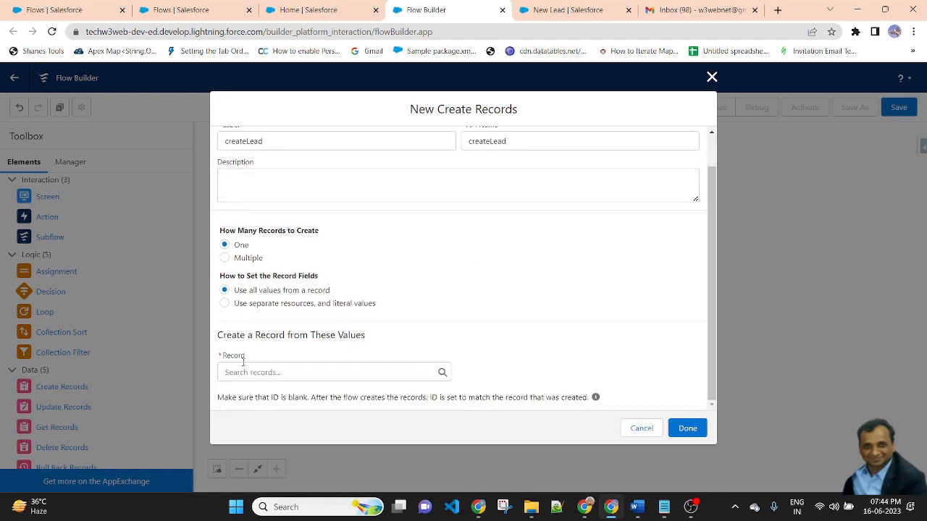
left_click(247, 307)
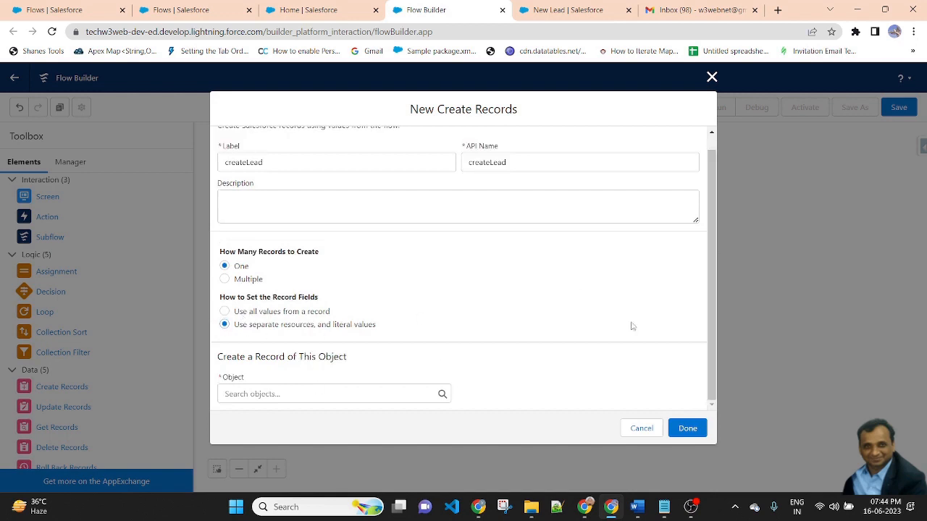
- Set the object of the createLead element to Lead
left_click(301, 393)
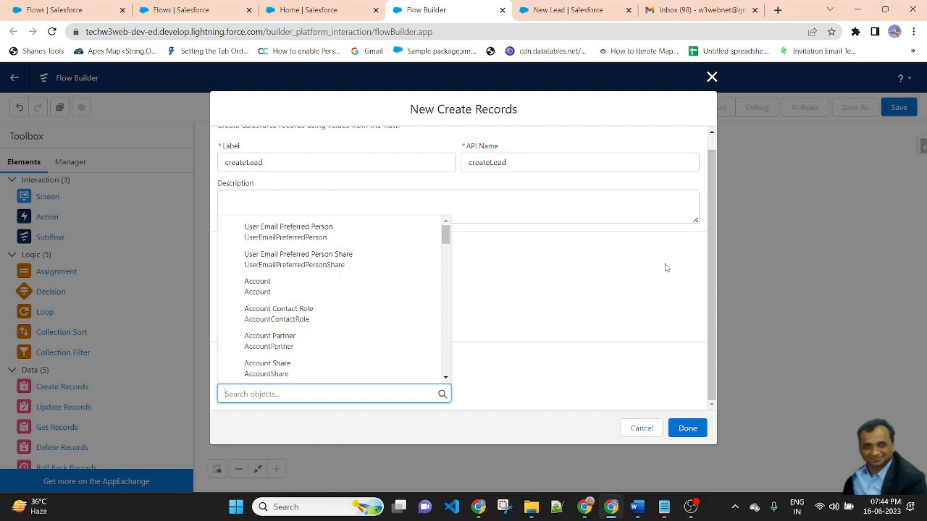
type("lead")
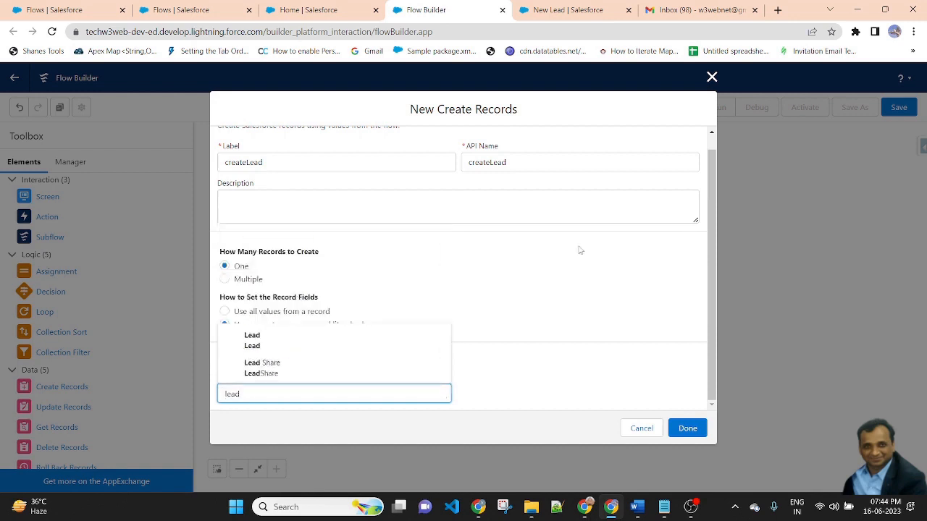
left_click(265, 346)
scroll(542, 366, "down", 2)
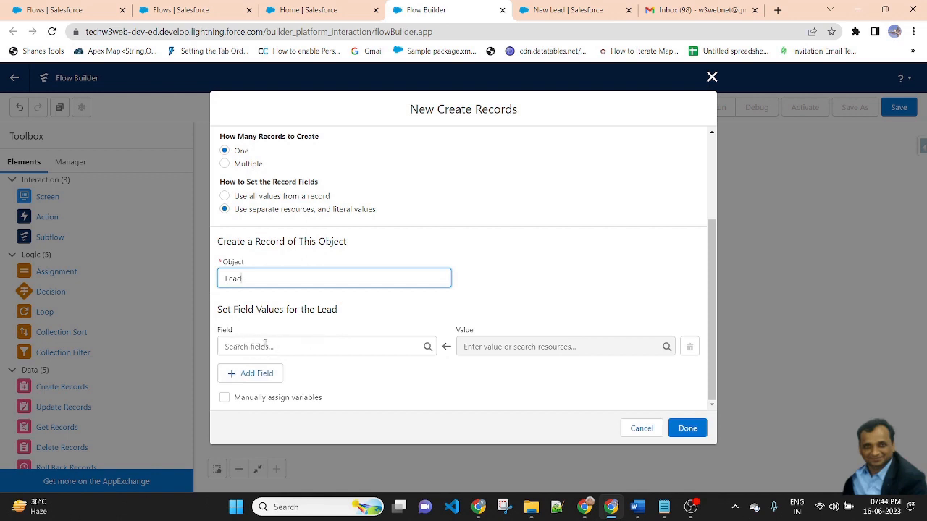
left_click(576, 306)
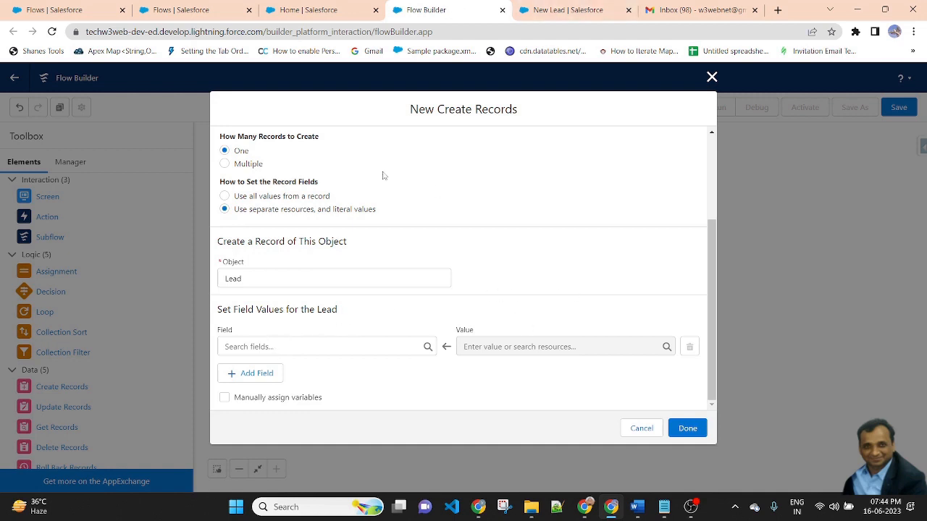
- Check the fields in the New Lead form and map the lead's FirstName field to the First_Name screen component
left_click(568, 10)
scroll(279, 254, "up", 3)
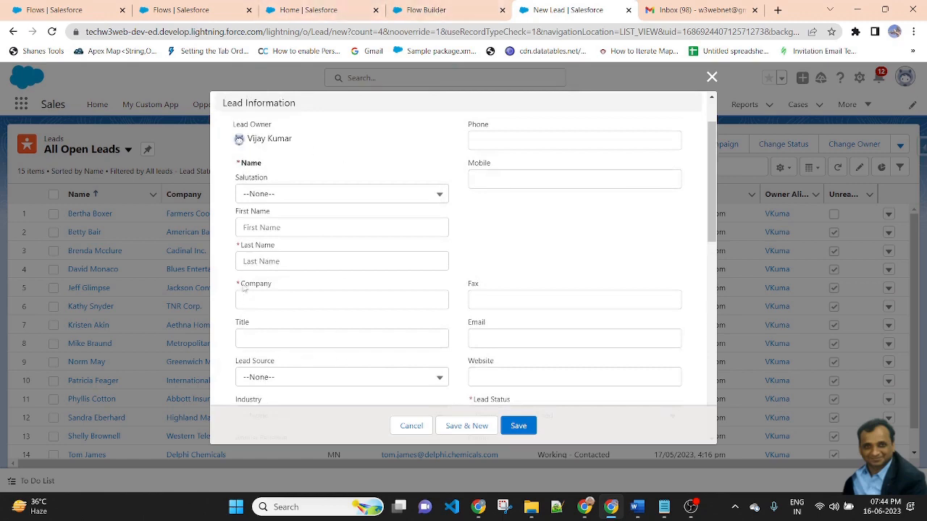
scroll(491, 328, "down", 2)
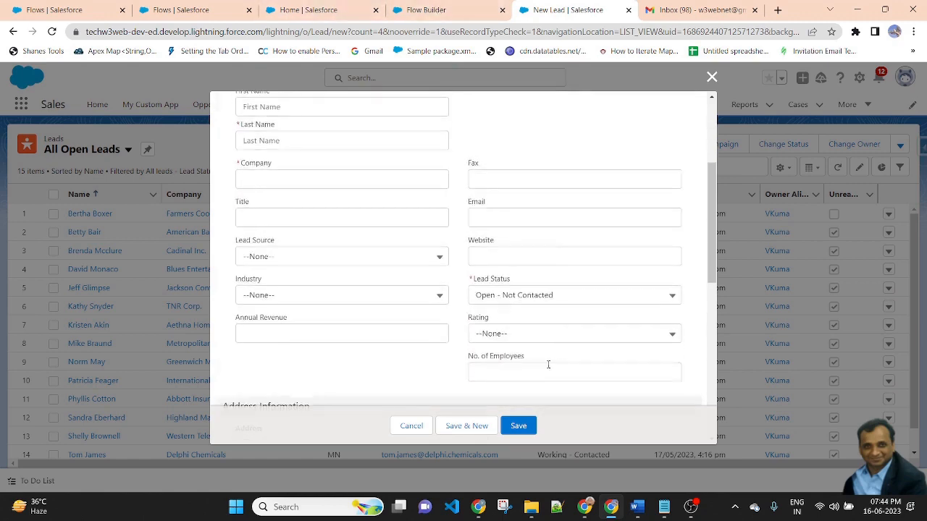
left_click(424, 10)
left_click(266, 347)
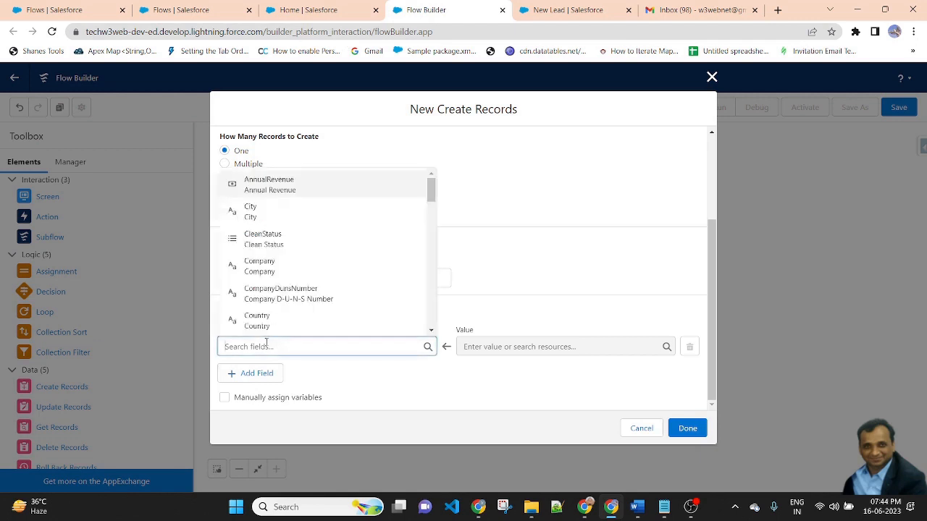
type("firs")
left_click(285, 324)
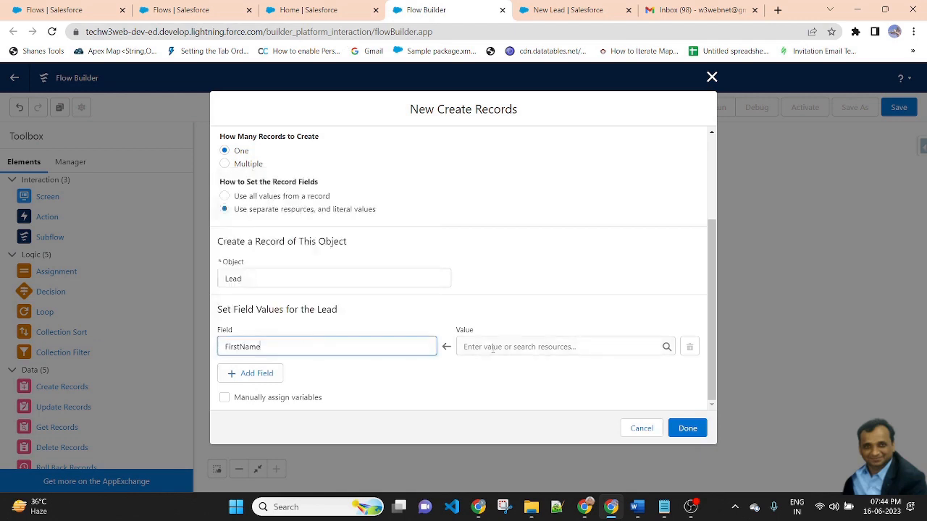
left_click(568, 349)
type("fe")
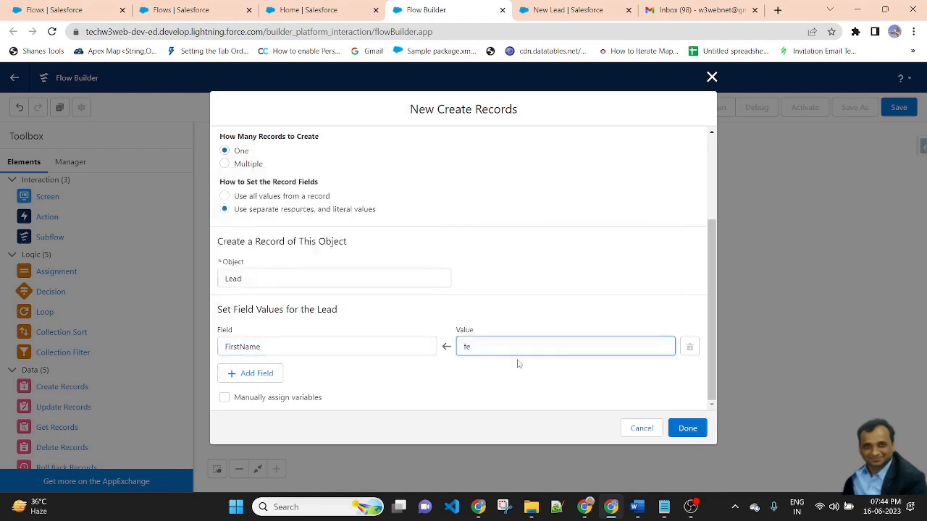
key("BackSpace")
type("i")
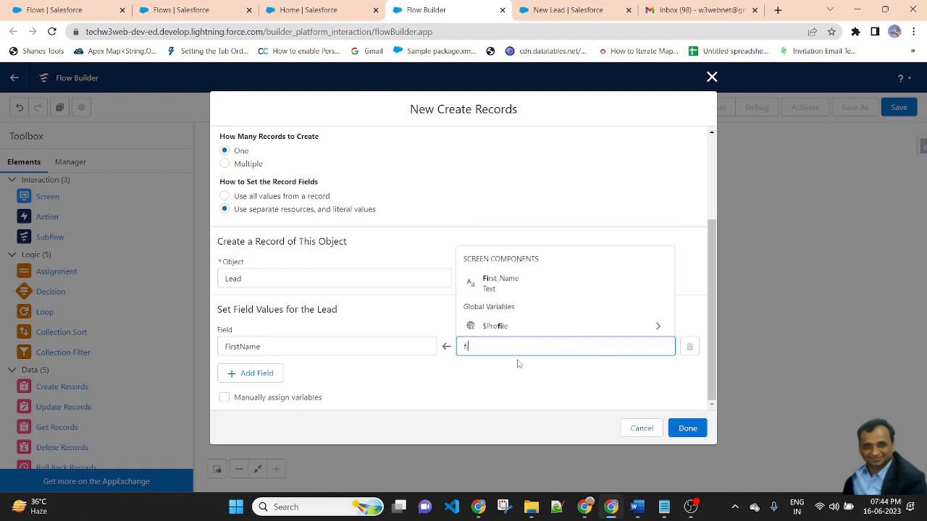
left_click(518, 283)
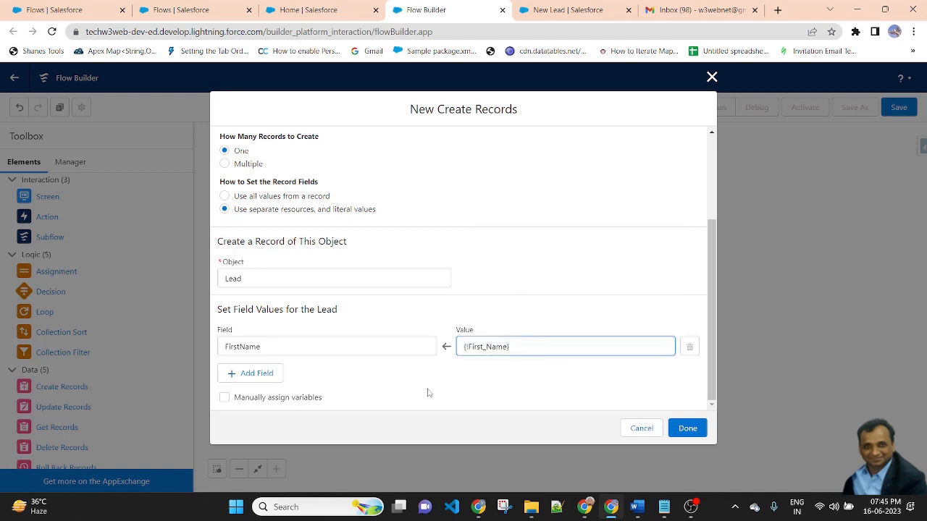
- Add another field row mapping the lead's LastName field to the Last_Name screen component
left_click(255, 374)
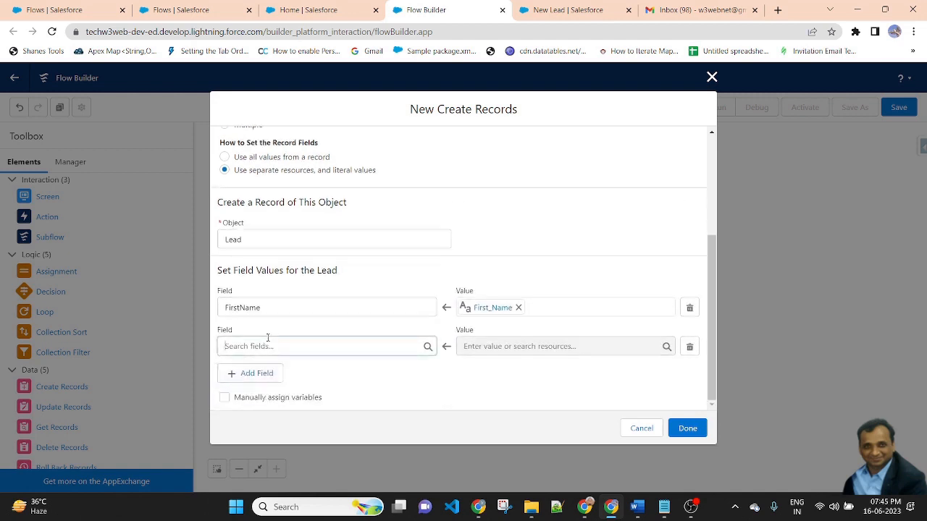
left_click(266, 340)
type("last")
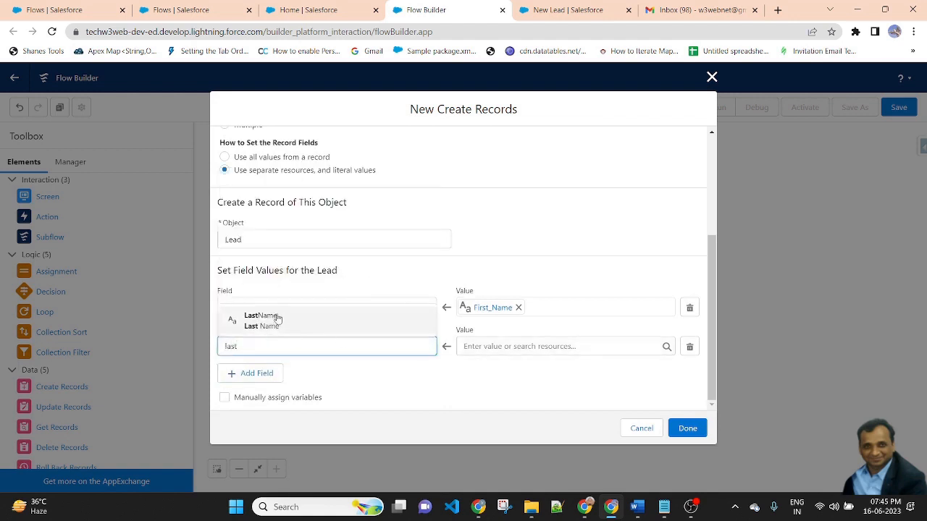
left_click(268, 318)
left_click(488, 346)
type("last")
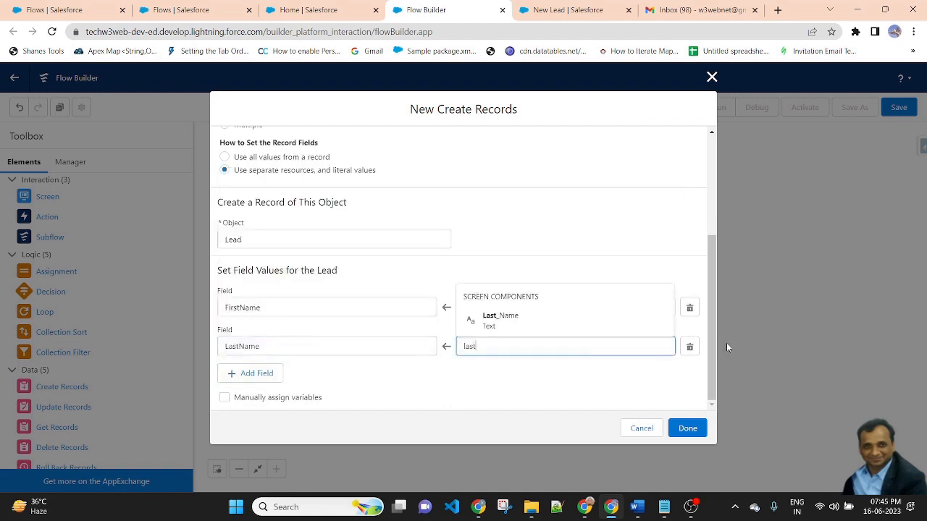
left_click(562, 326)
- Try to map the lead's Email field to an Email screen component, and discard the new Create Records element
left_click(250, 374)
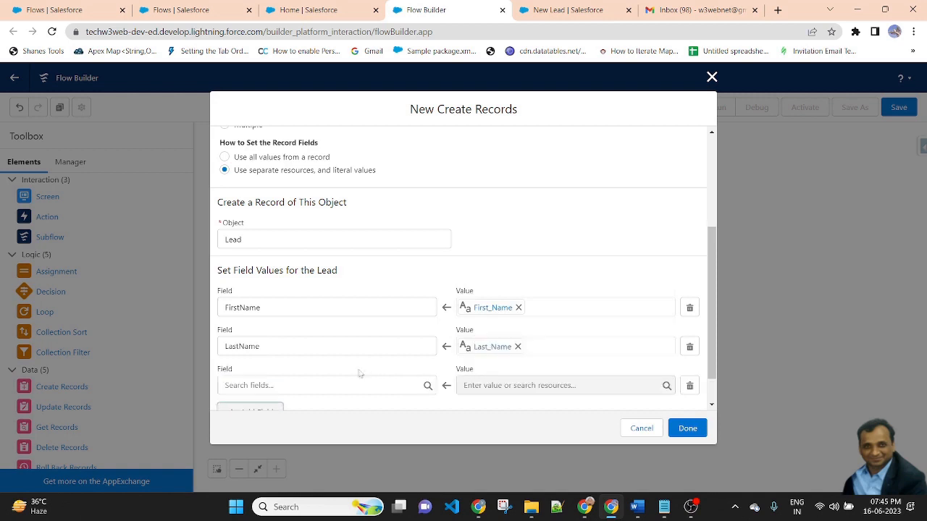
left_click(253, 347)
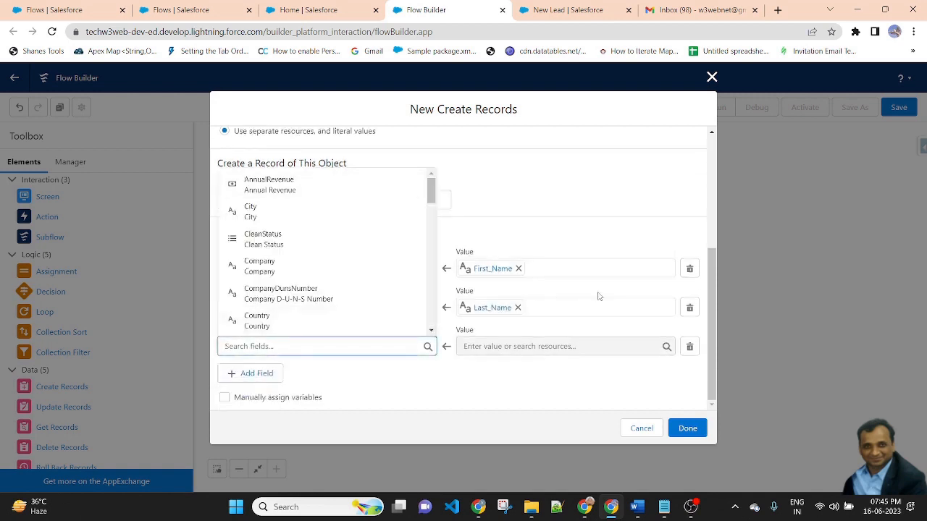
type("Em")
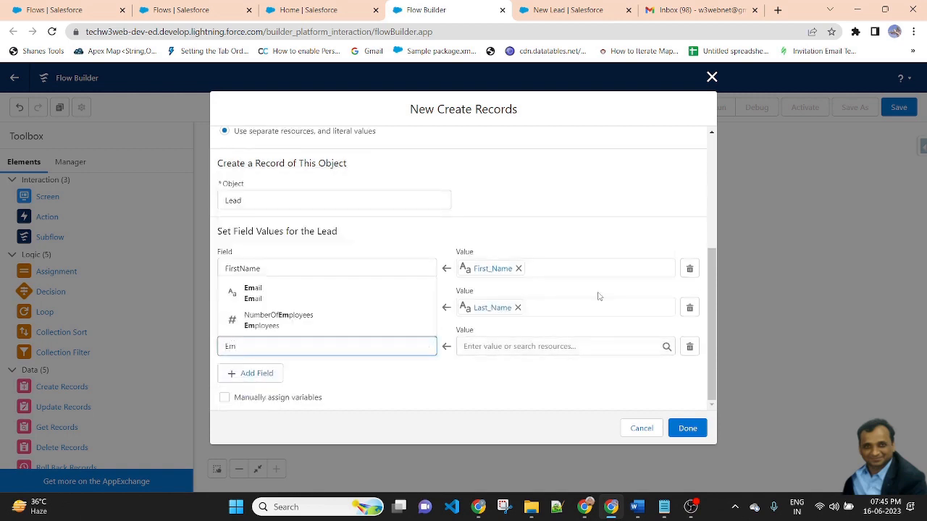
left_click(289, 293)
left_click(598, 342)
type("E")
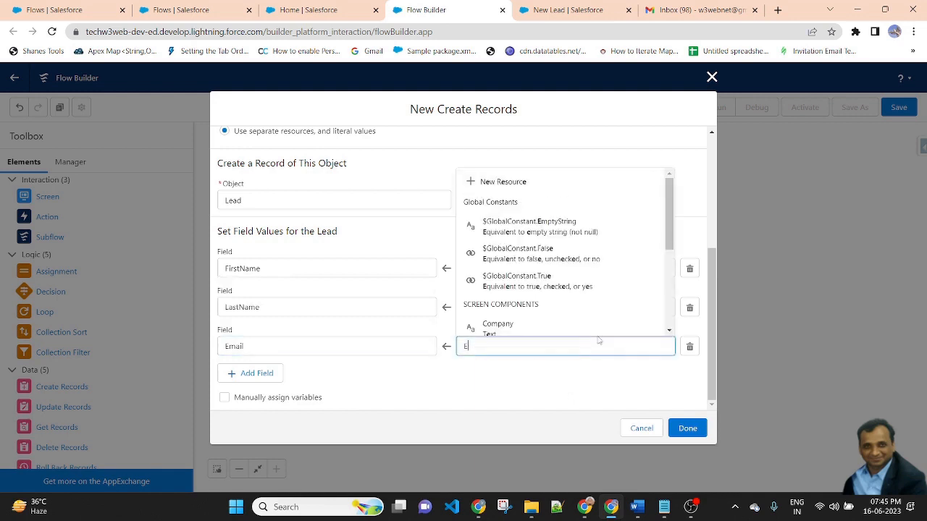
type("mail")
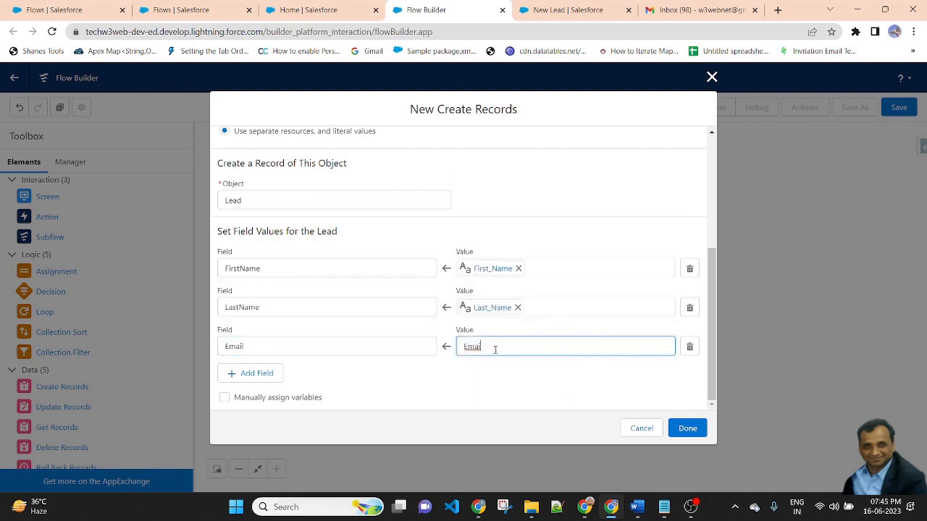
left_click_drag(495, 346, 438, 342)
left_click(635, 429)
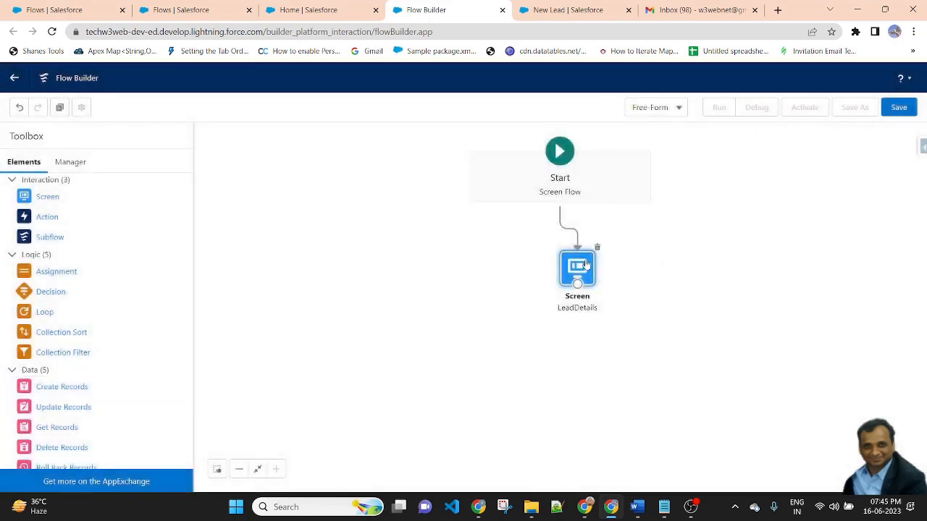
- Reopen the LeadDetails screen for editing and add an Email component below the Lead Status picklist
double_click(568, 271)
scroll(484, 290, "down", 2)
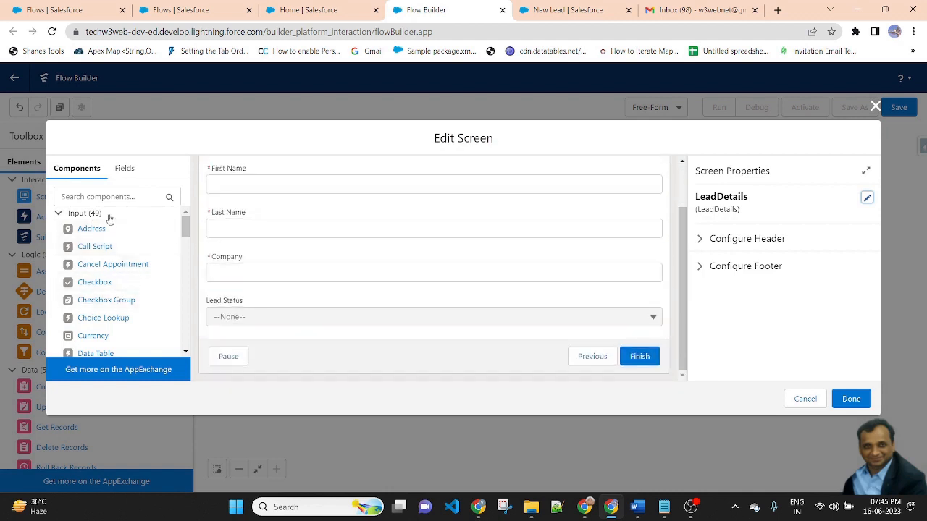
left_click(90, 197)
type("e.a")
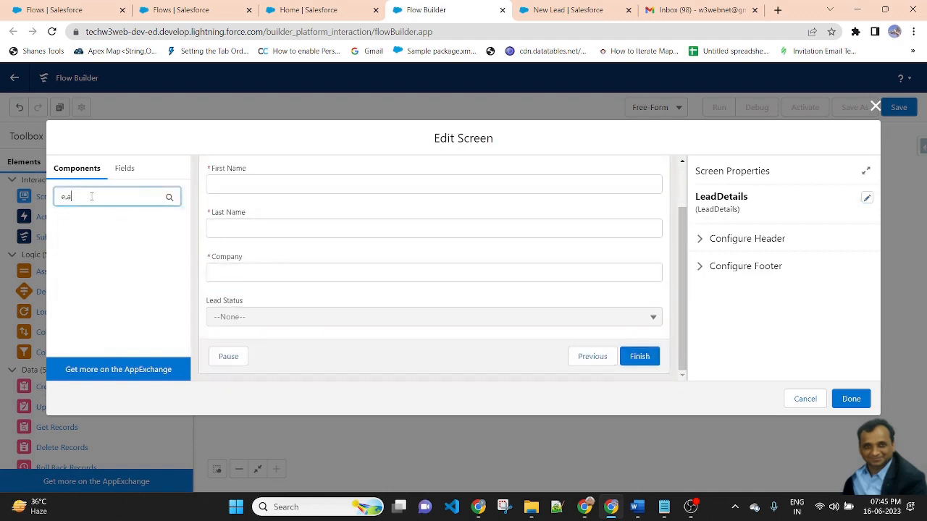
key("BackSpace")
key("BackSpace")
type("m")
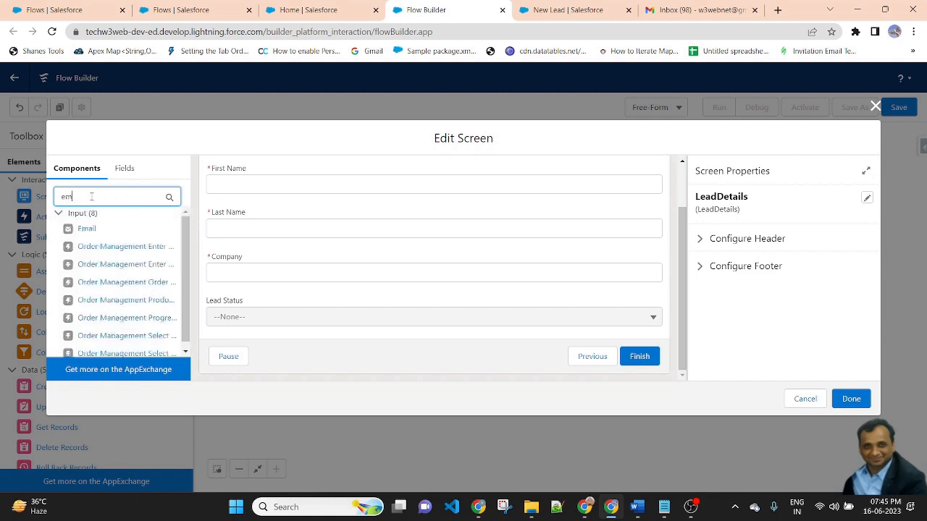
left_click_drag(87, 229, 300, 328)
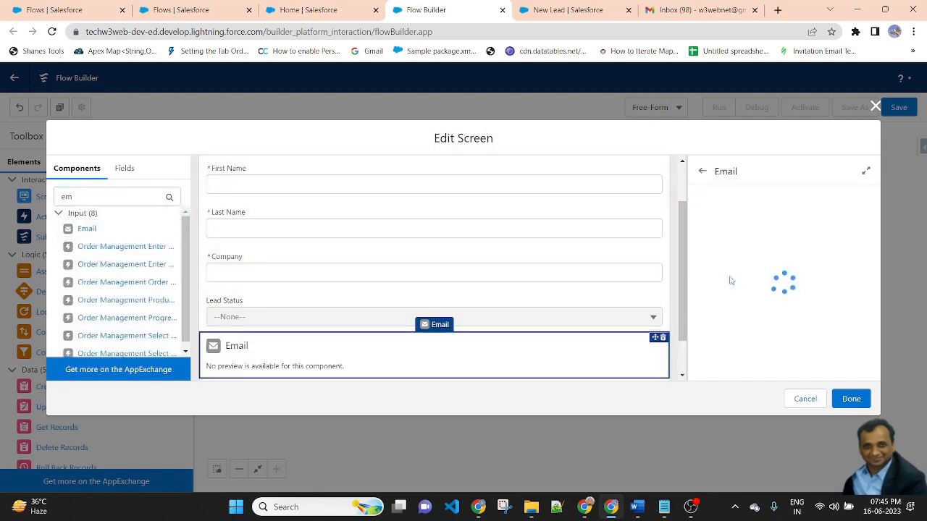
- Set the new Email component's API name to Email and finish editing the LeadDetails screen
left_click(727, 207)
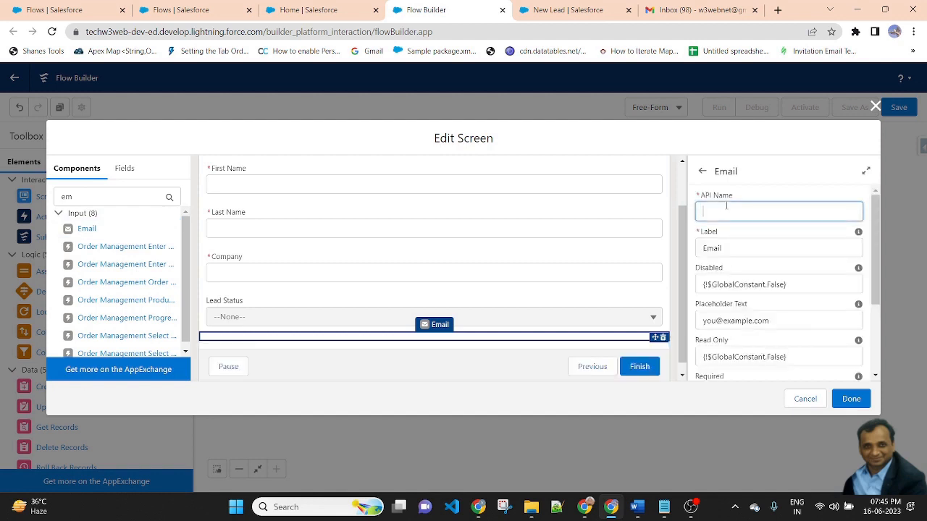
type("Email")
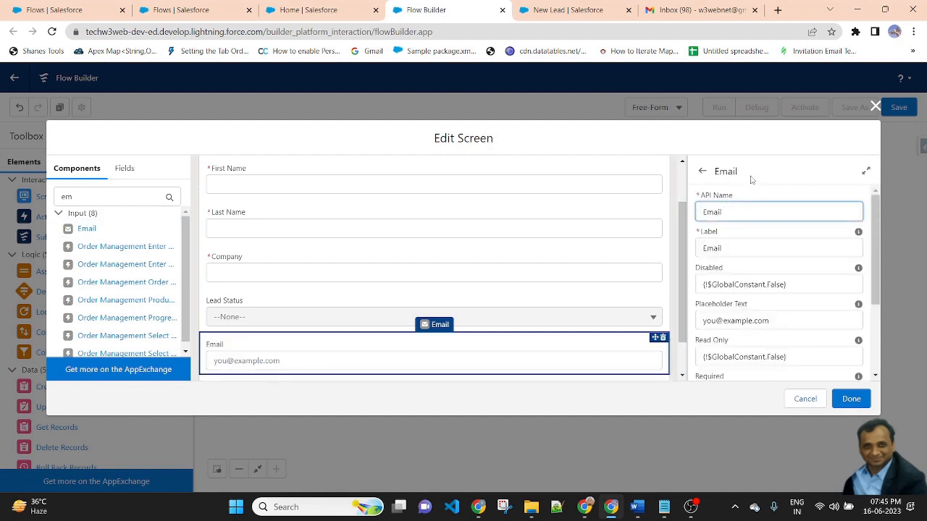
left_click(773, 173)
scroll(776, 296, "down", 5)
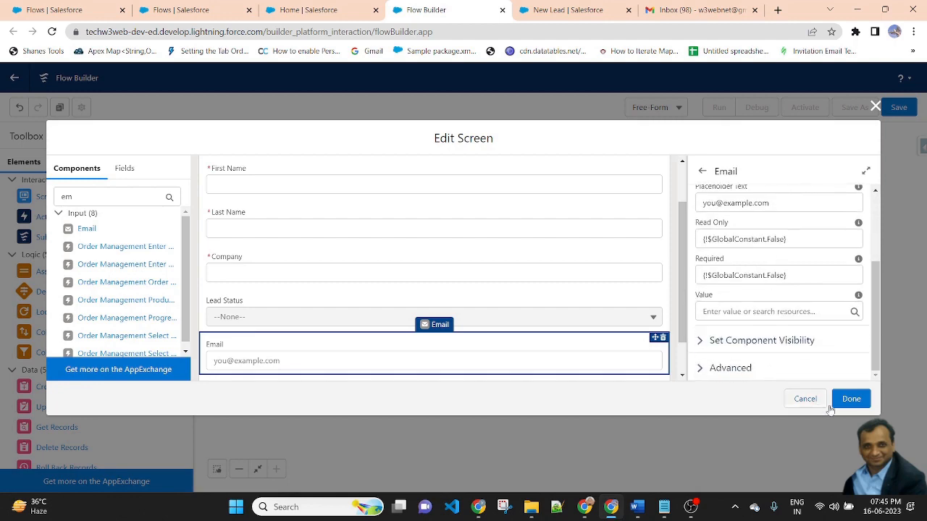
scroll(760, 193, "up", 5)
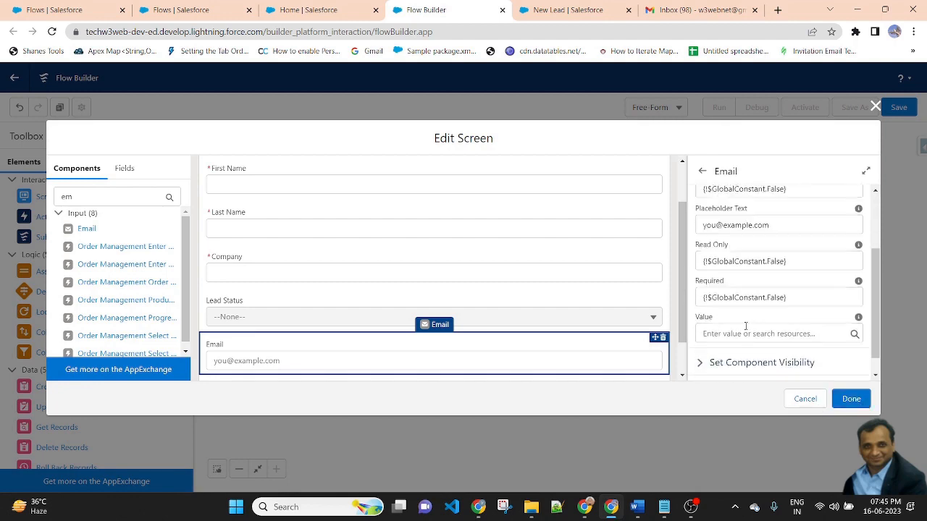
left_click(853, 399)
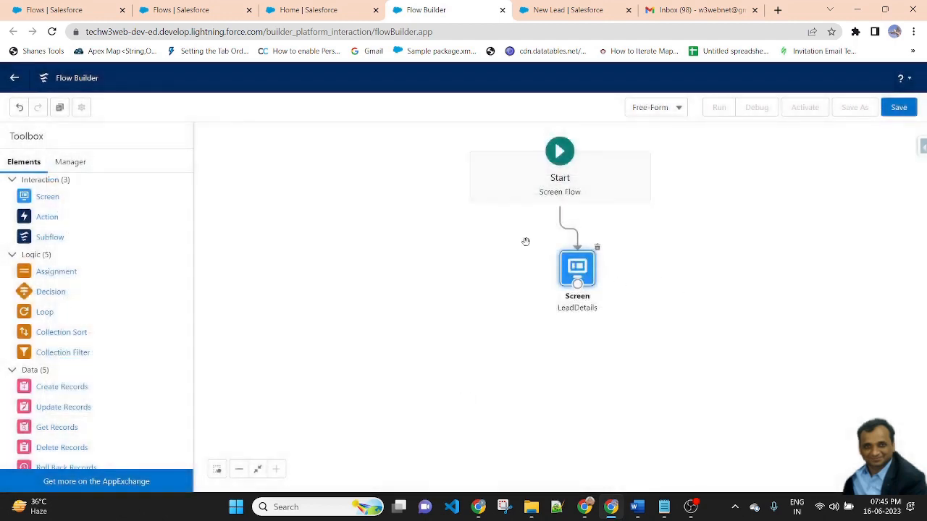
- Add a Create Records element named CreateLeadRecord that creates one Lead using separate resources and literal values
left_click_drag(62, 386, 610, 378)
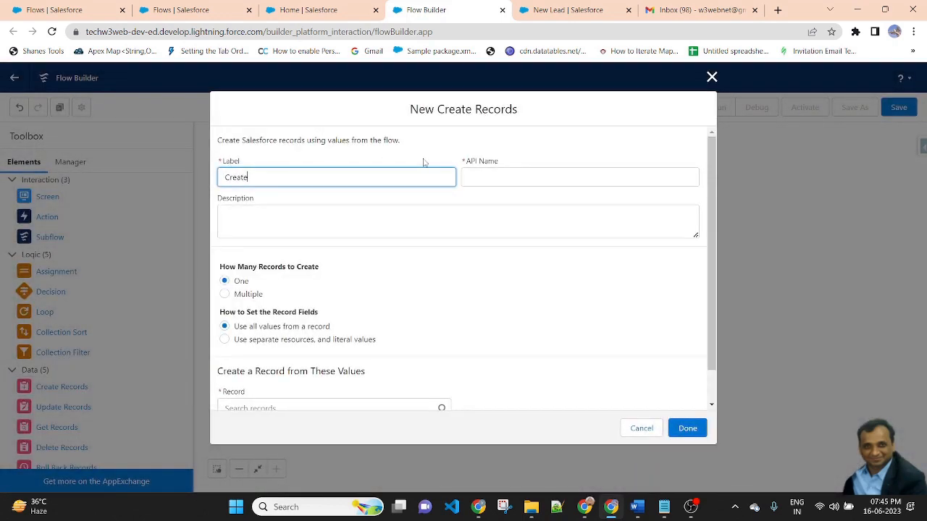
left_click(454, 138)
scroll(412, 299, "down", 1)
left_click(242, 305)
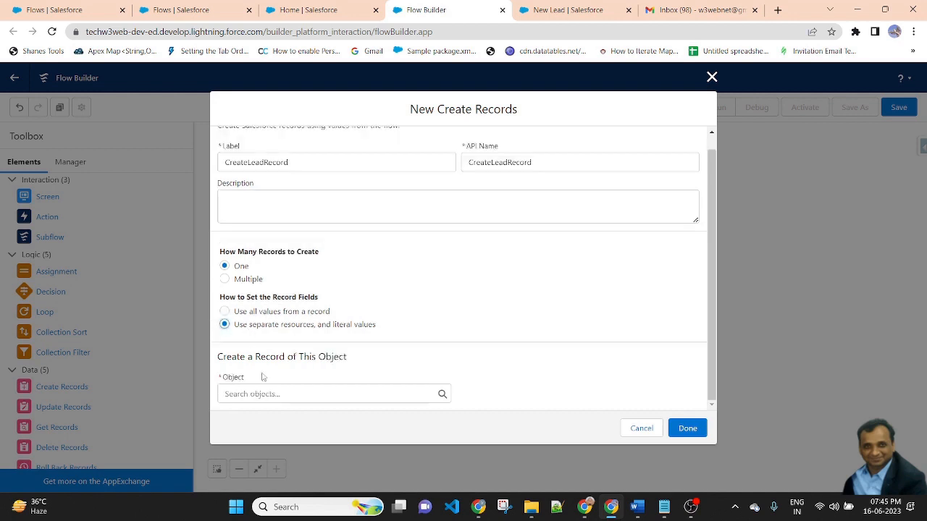
left_click(294, 391)
type("lead")
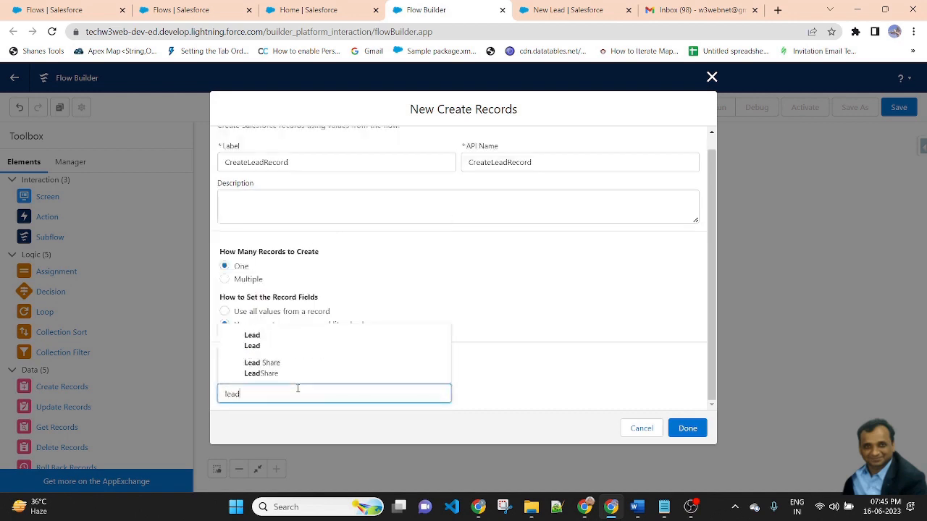
left_click(288, 346)
- Map the lead's FirstName field to the First_Name screen component
left_click(311, 346)
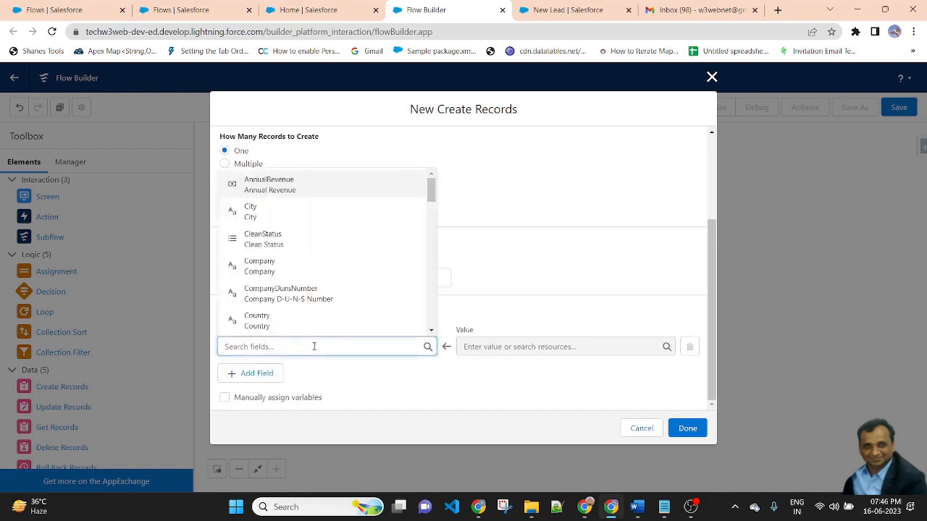
type("fir")
left_click(315, 326)
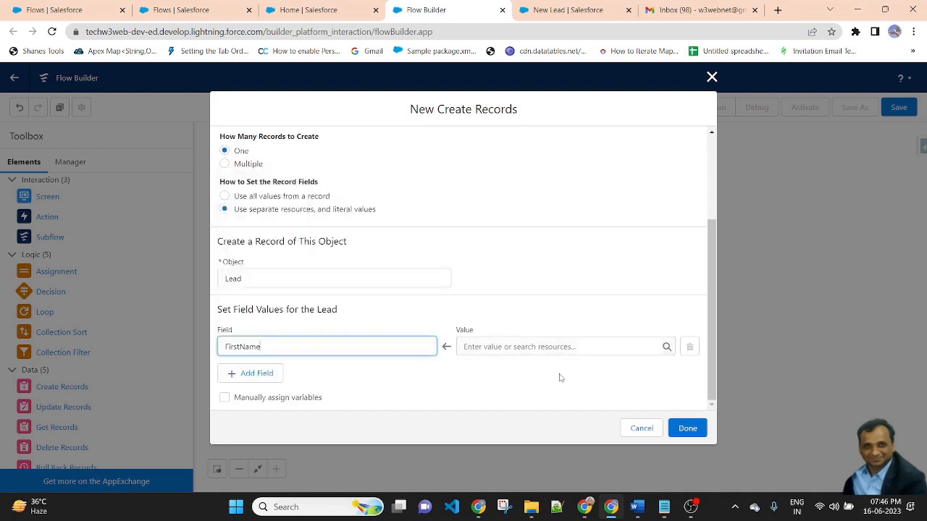
left_click(520, 345)
type("{")
left_click(551, 263)
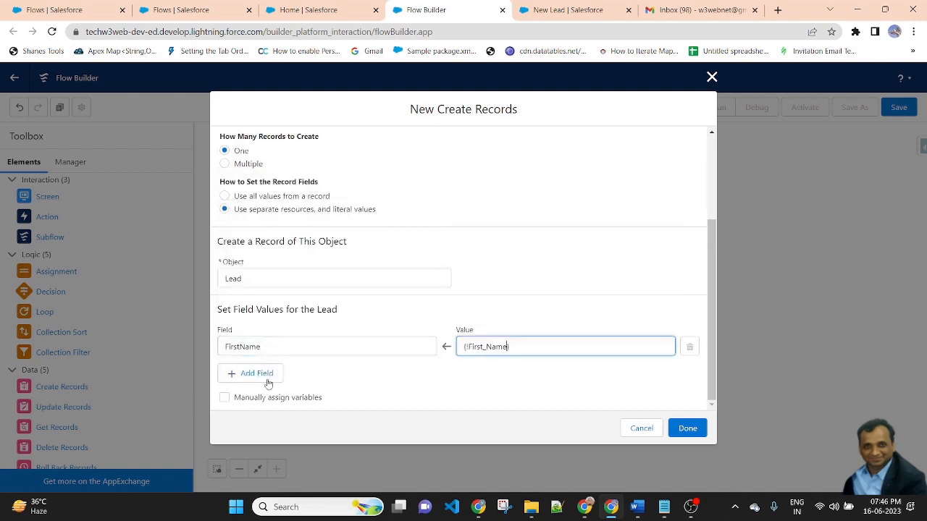
- Add a field row mapping the lead's LastName field to the Last_Name screen component
left_click(268, 384)
left_click(256, 345)
type("last")
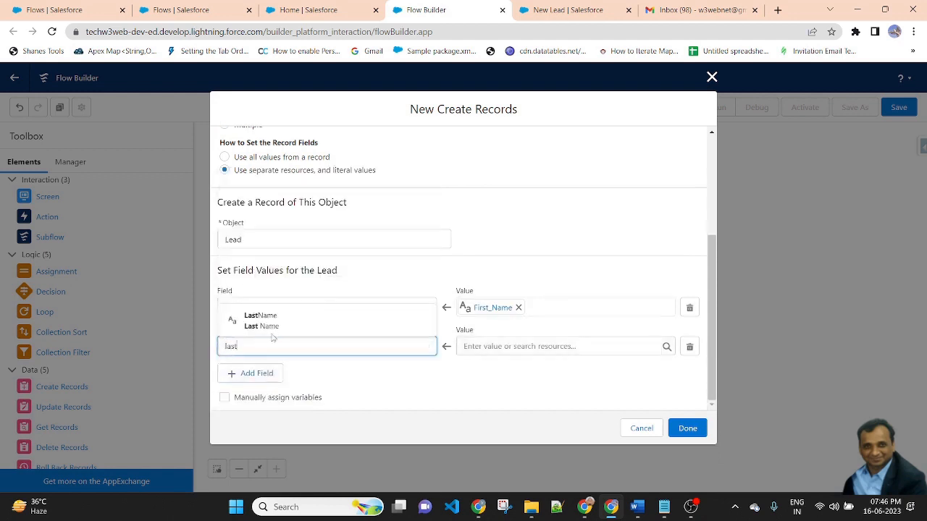
left_click(260, 321)
left_click(507, 346)
type("l")
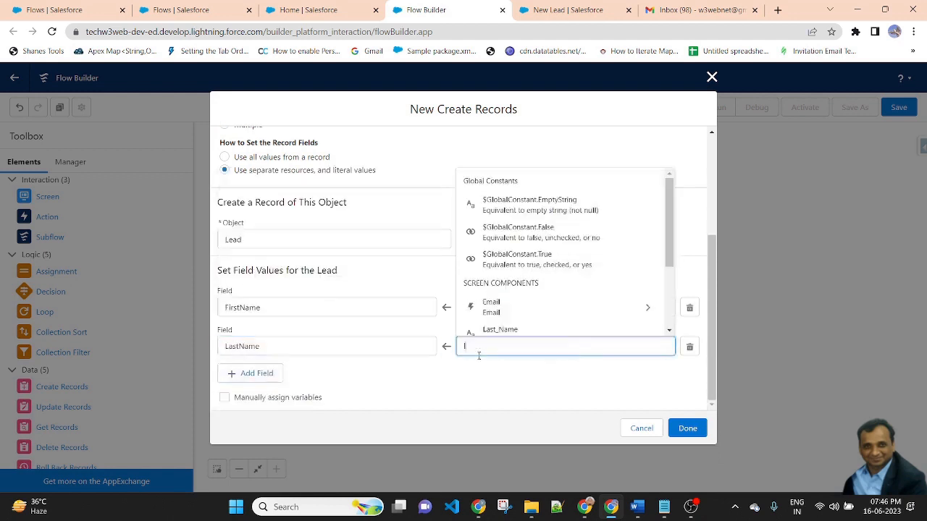
type("ast")
left_click(508, 320)
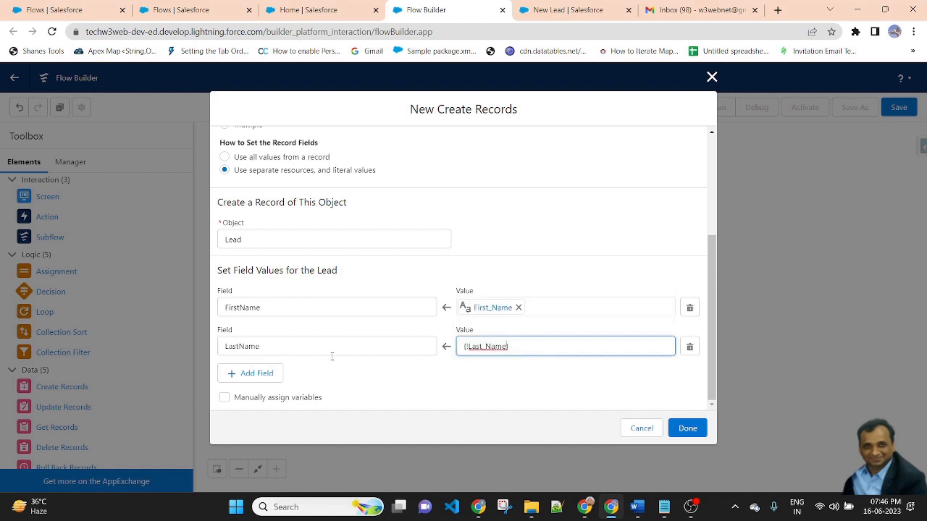
- Add a field row mapping the lead's Status field to the Lead_Status screen component
left_click(270, 379)
left_click(261, 346)
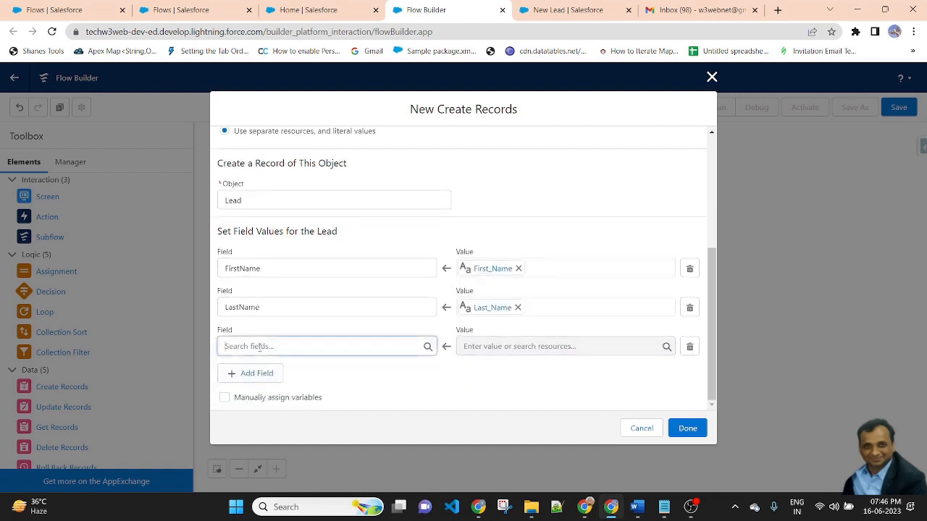
type("lead")
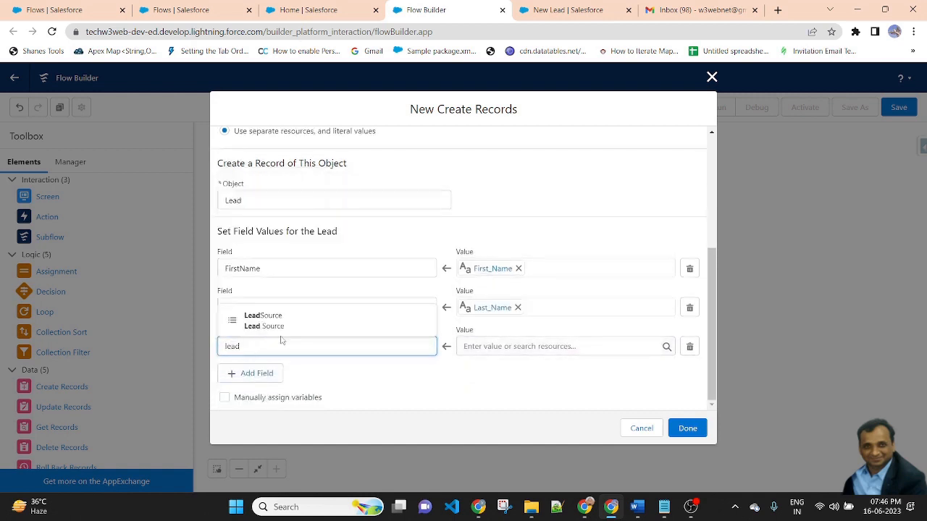
key("BackSpace")
key("BackSpace")
key("BackSpace")
key("BackSpace")
type("sta")
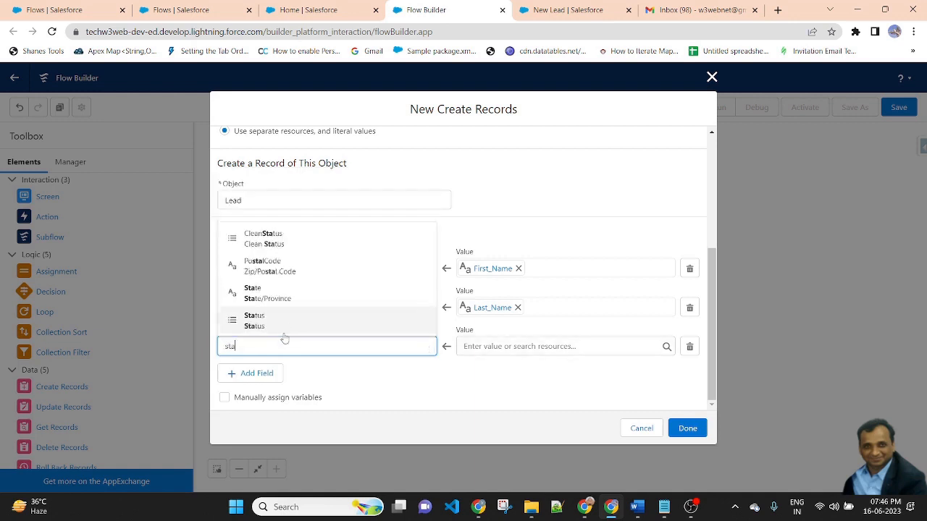
left_click(283, 320)
left_click(515, 346)
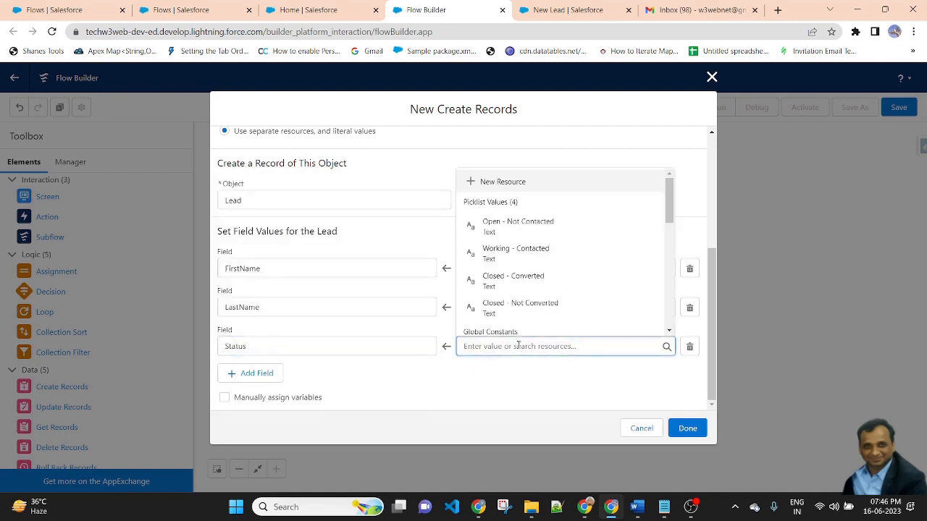
type("sta")
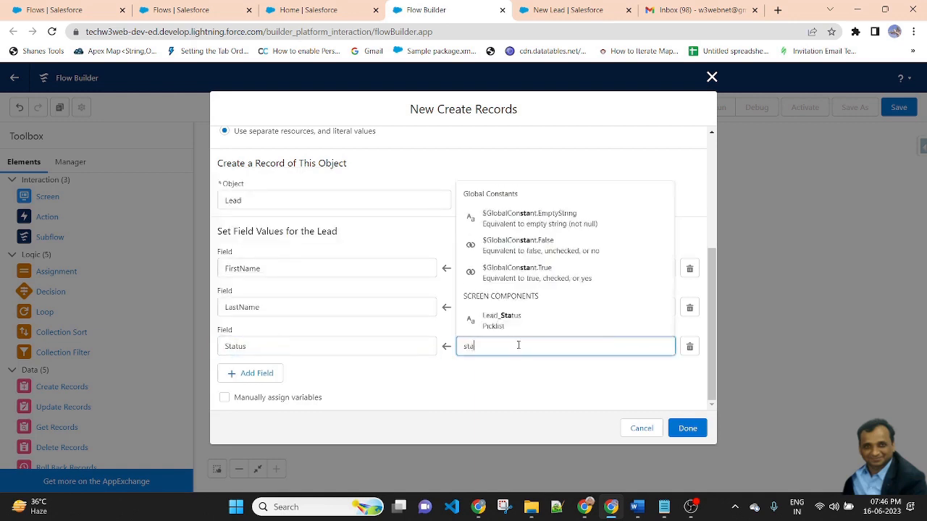
left_click(500, 320)
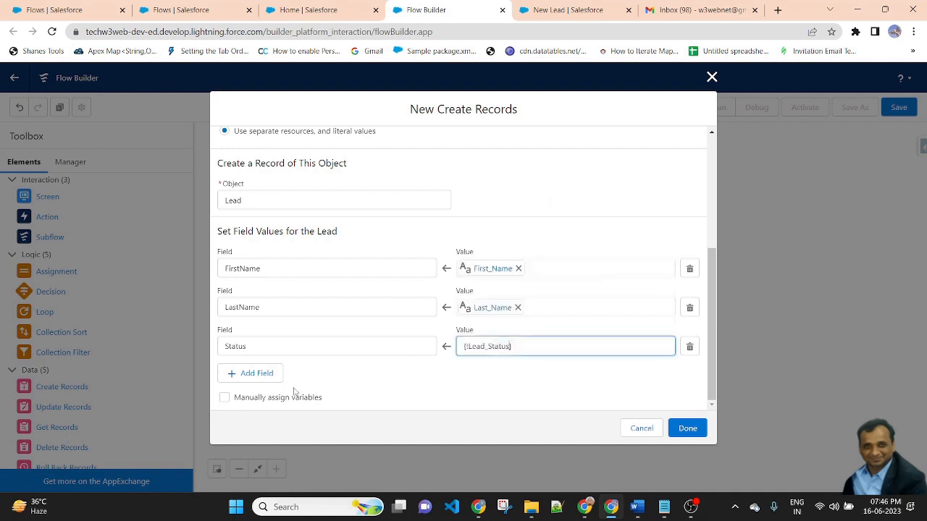
- Add a fourth field row for the lead's Email field and start entering its value
left_click(268, 373)
left_click(288, 347)
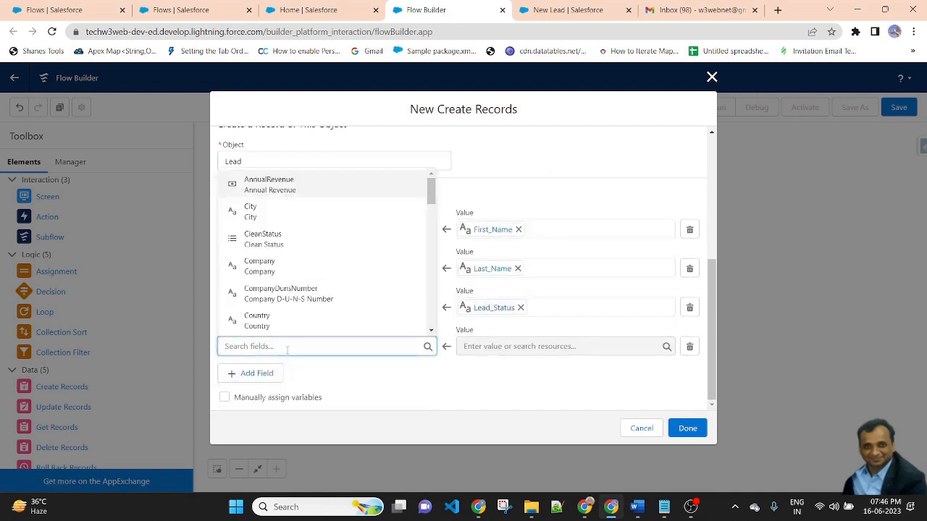
type("Email")
left_click(273, 323)
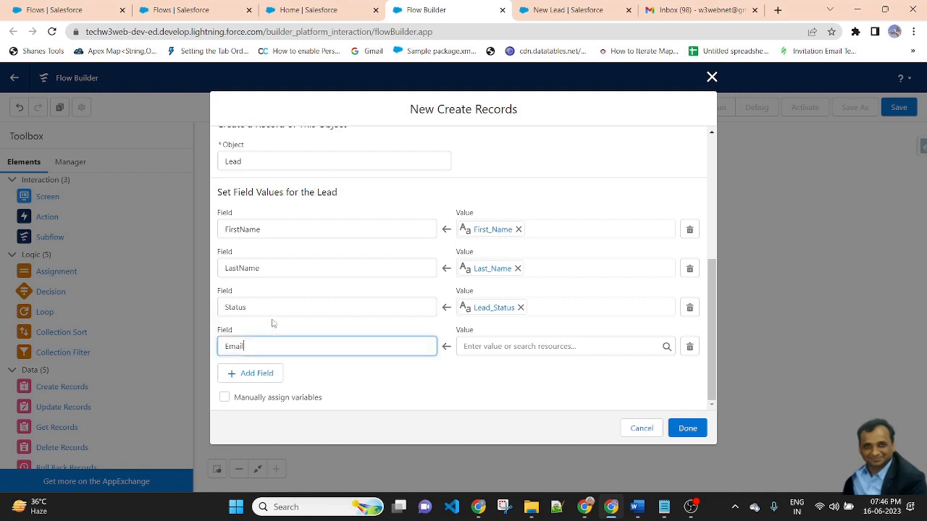
left_click(506, 347)
type("ec")
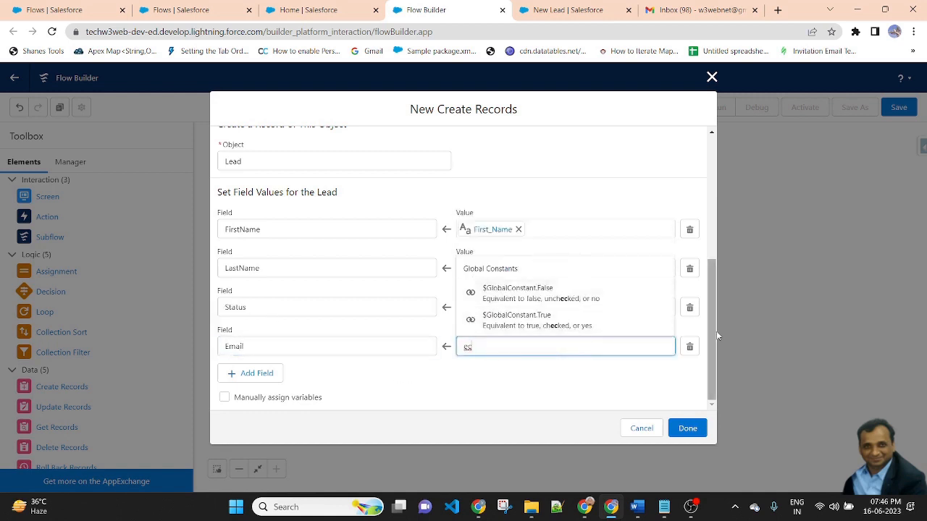
key("BackSpace")
key("BackSpace")
type("Ema")
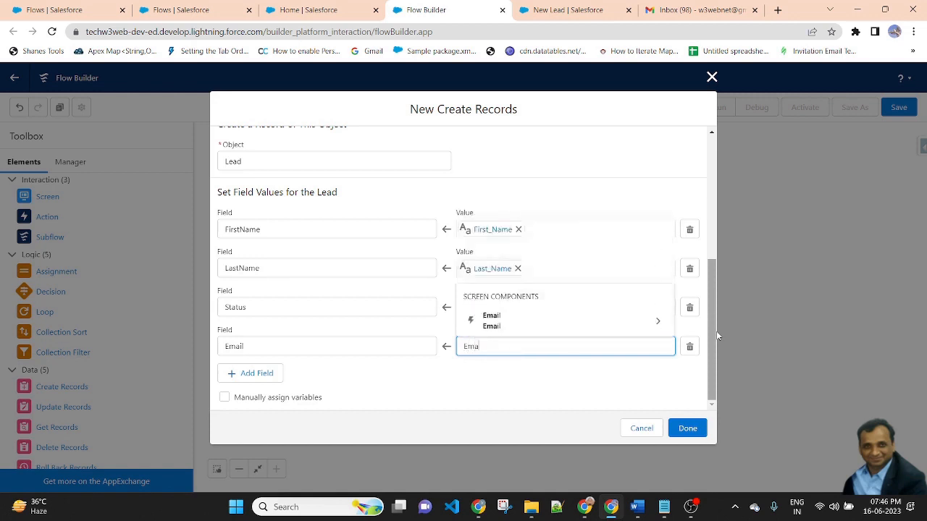
left_click(538, 322)
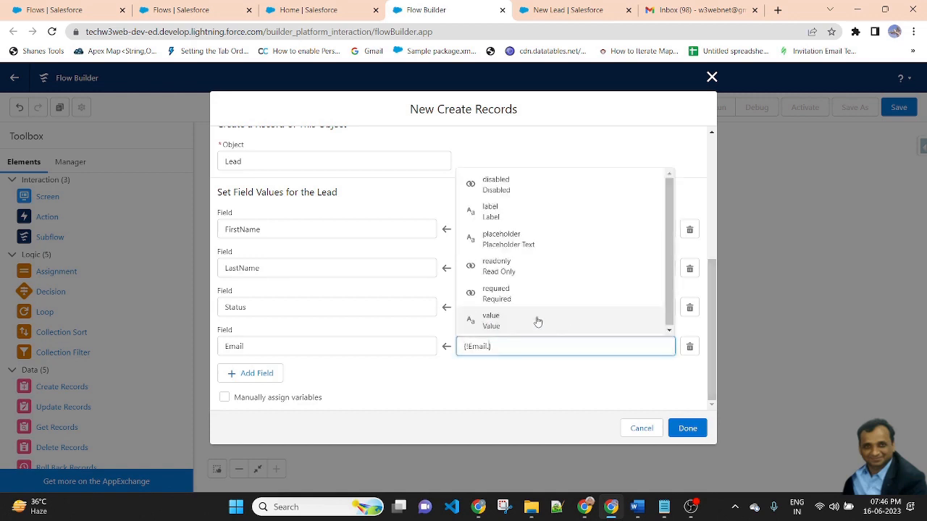
type("e")
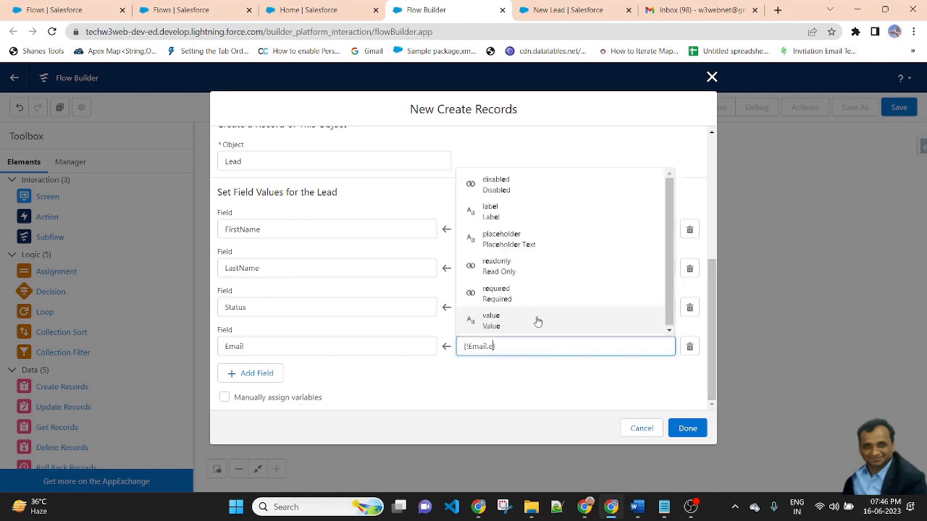
type("ma")
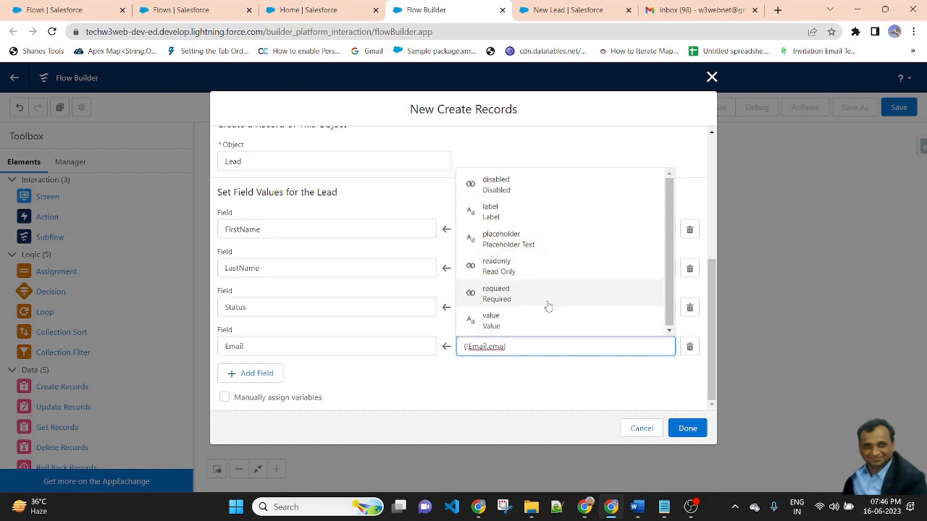
key("BackSpace")
key("BackSpace")
key("BackSpace")
key("BackSpace")
key("BackSpace")
key("BackSpace")
key("BackSpace")
key("BackSpace")
key("BackSpace")
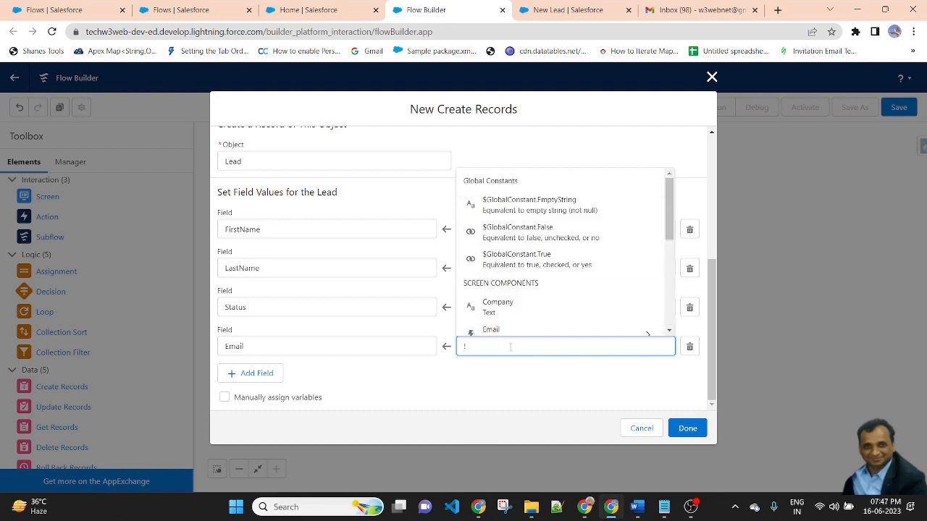
- Set the Email field's value to the Email screen component's Value and finish the Create Records element
type("ema")
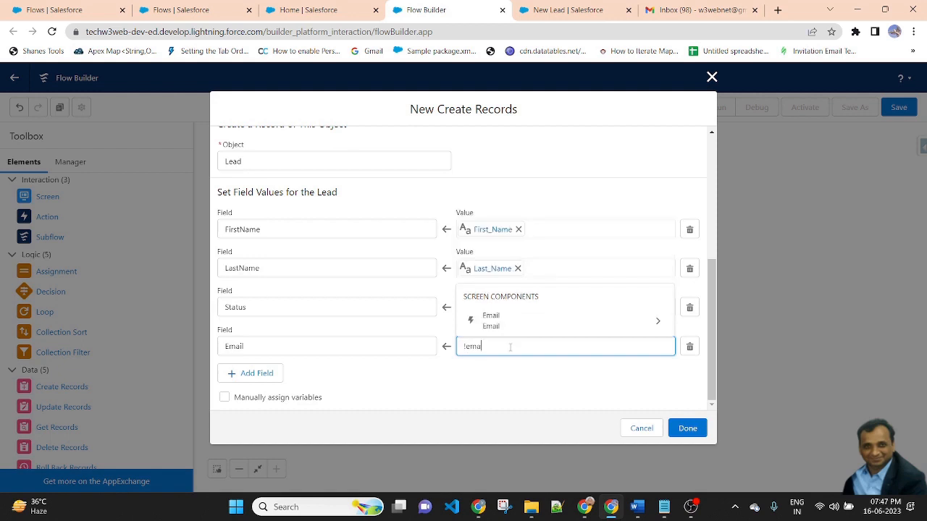
left_click(527, 323)
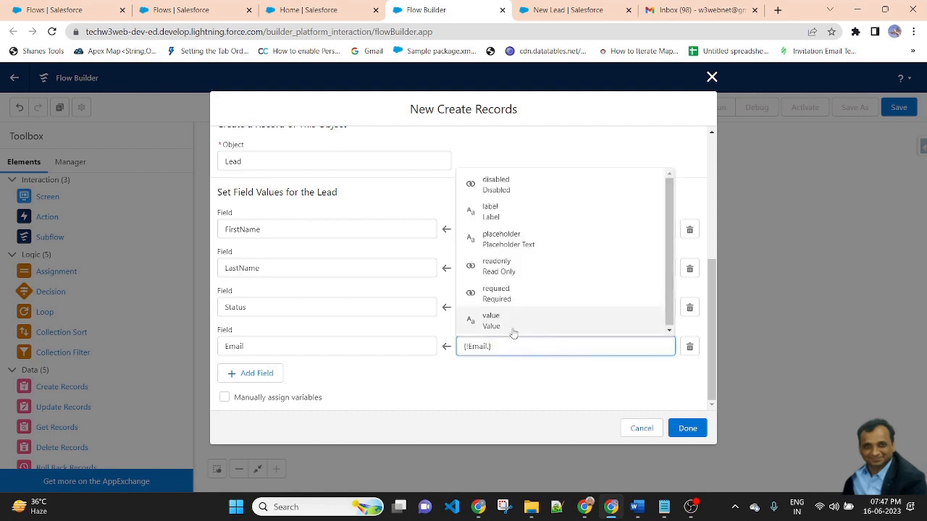
left_click(512, 327)
left_click(489, 373)
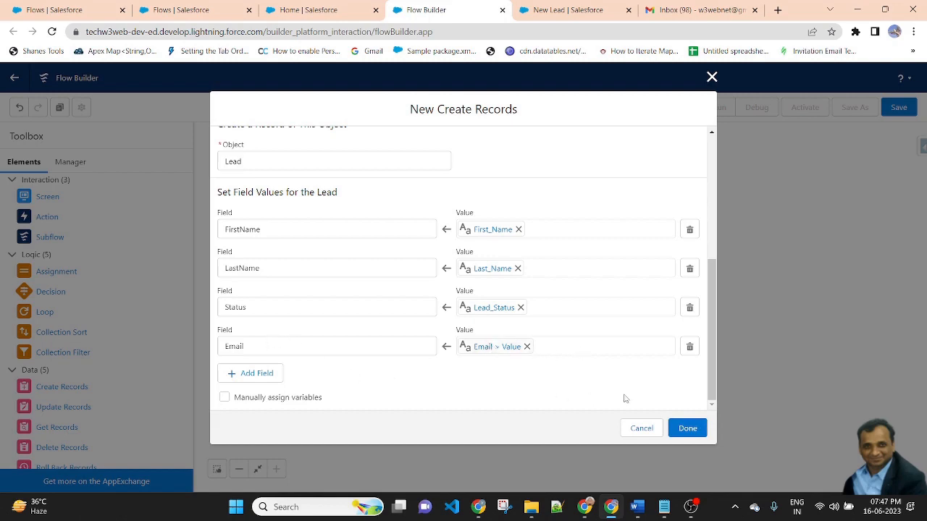
left_click(692, 429)
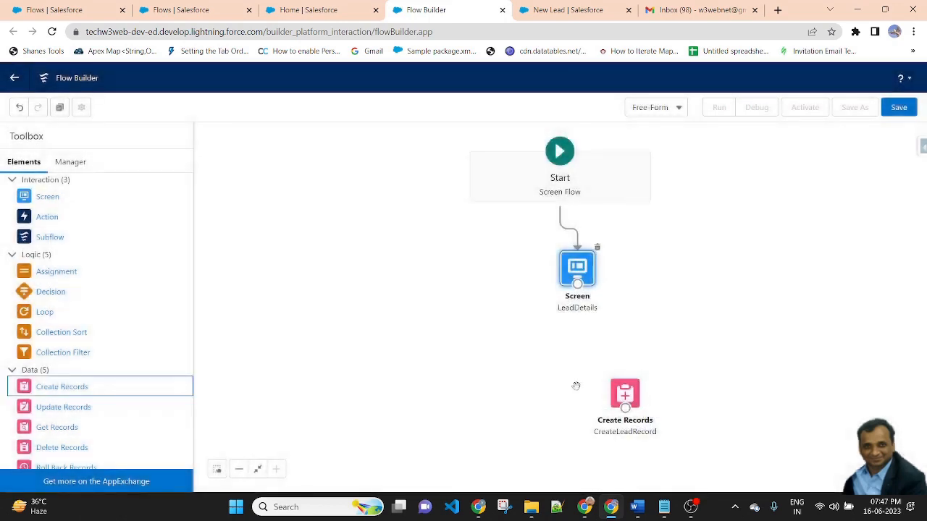
- Connect the LeadDetails screen to the CreateLeadRecord element and position that element just below and beside the screen
left_click_drag(625, 391, 616, 340)
mouse_move(577, 286)
left_mouse_down()
mouse_move(612, 346)
mouse_move(641, 344)
left_mouse_up()
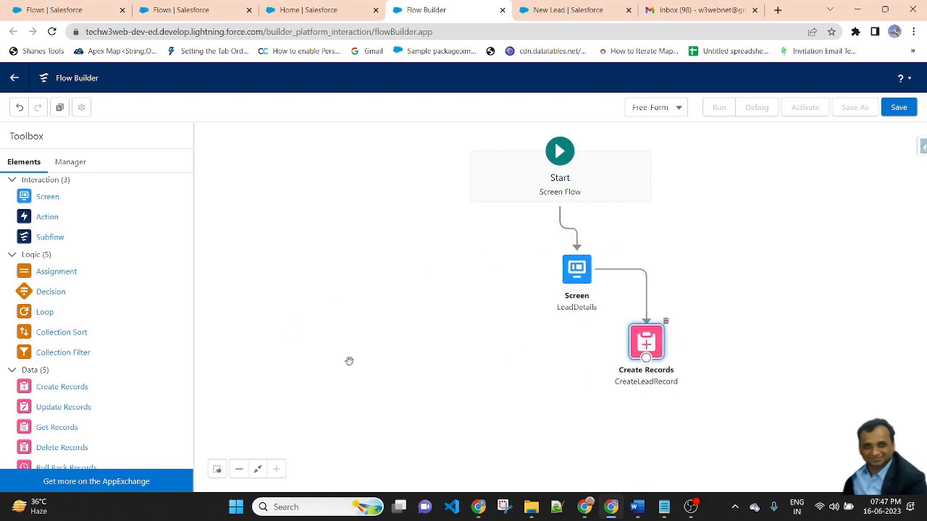
left_click_drag(644, 333, 647, 319)
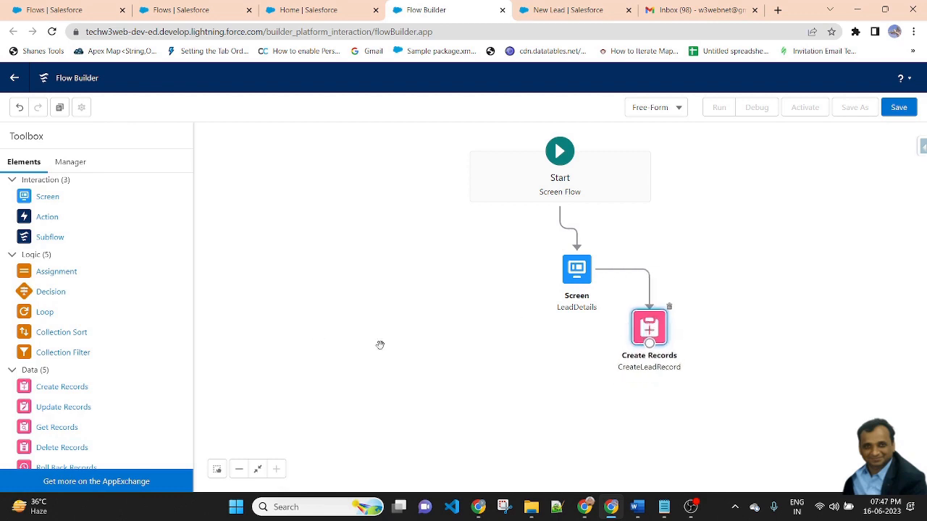
- Start a new Variable resource for the flow with the API name emailsCollection
left_click(71, 162)
left_click(71, 188)
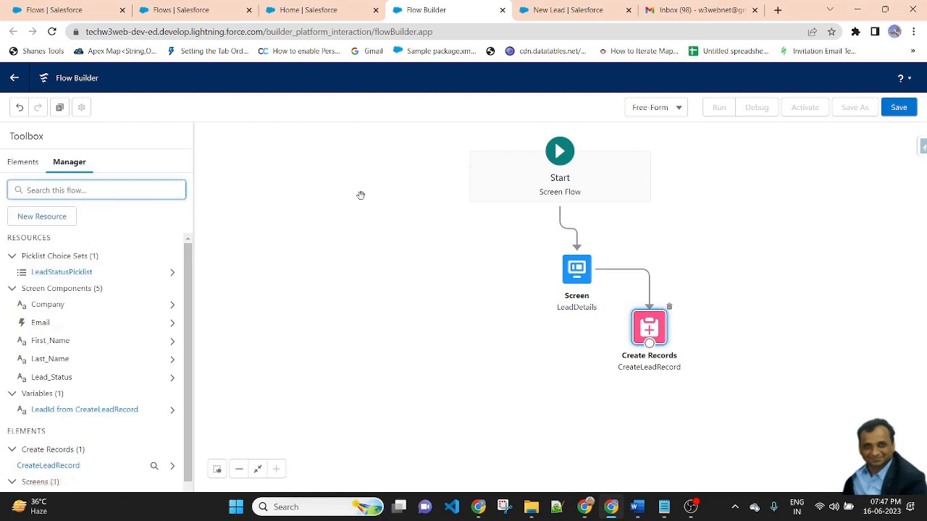
left_click(47, 215)
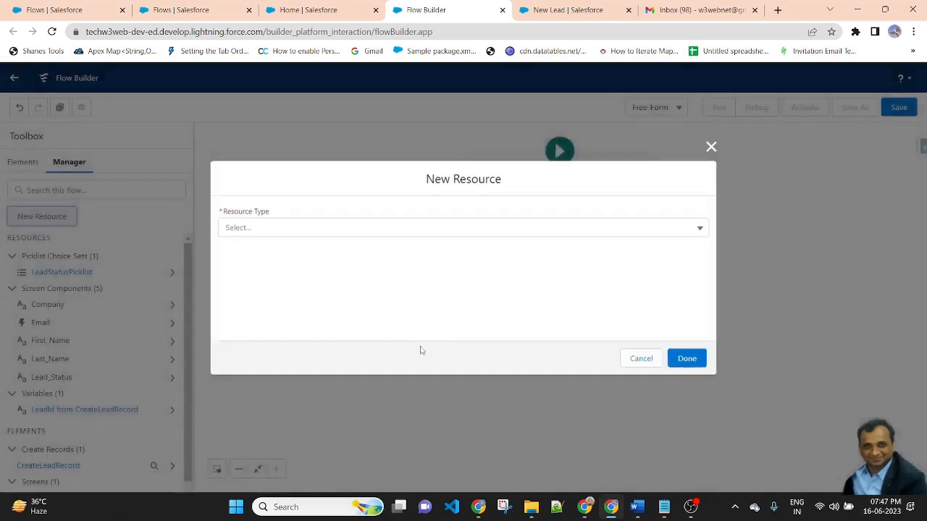
left_click(311, 229)
left_click(290, 262)
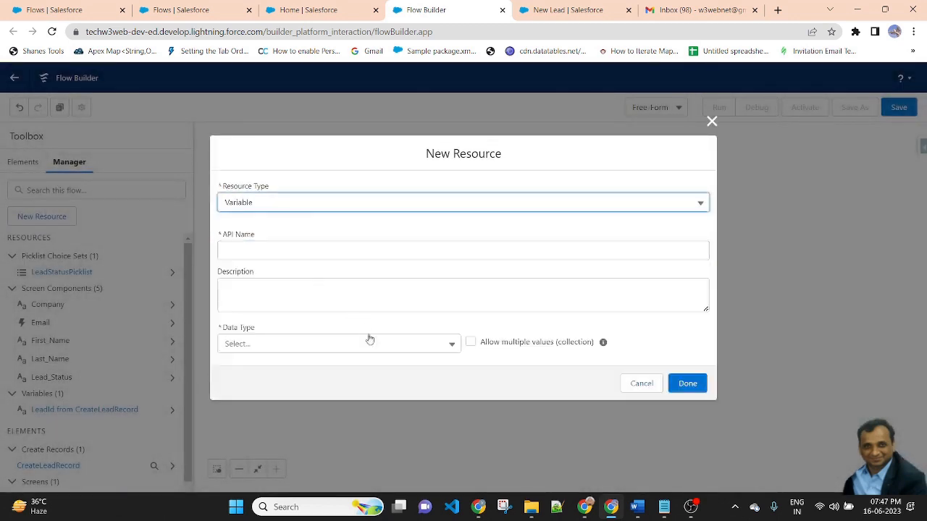
left_click(260, 247)
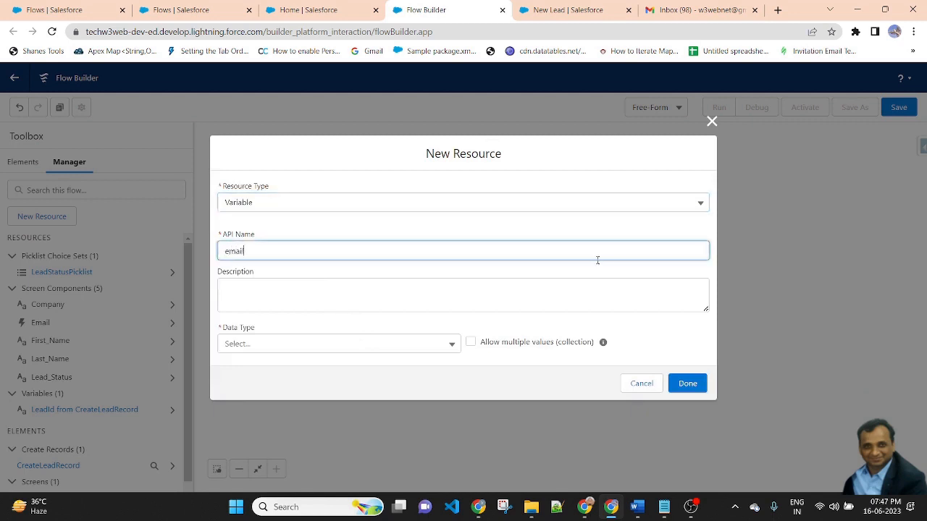
triple_click(562, 237)
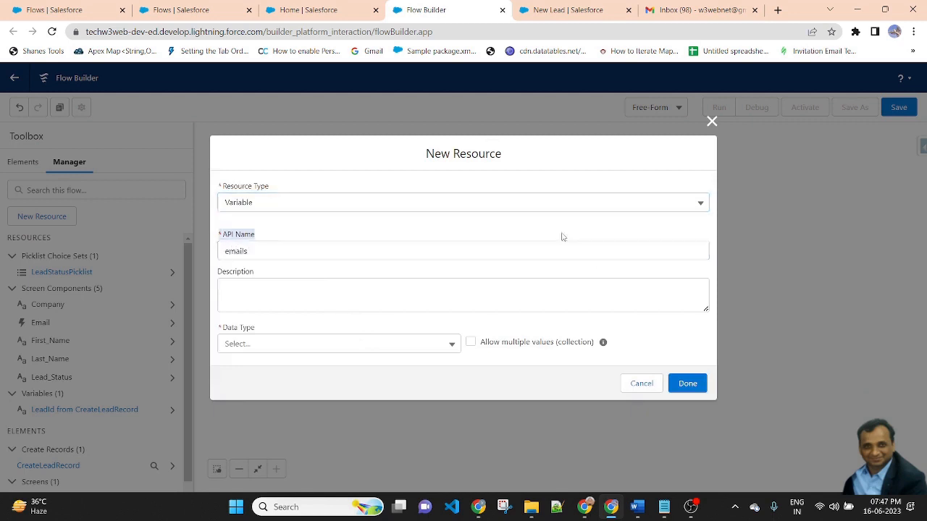
left_click(307, 255)
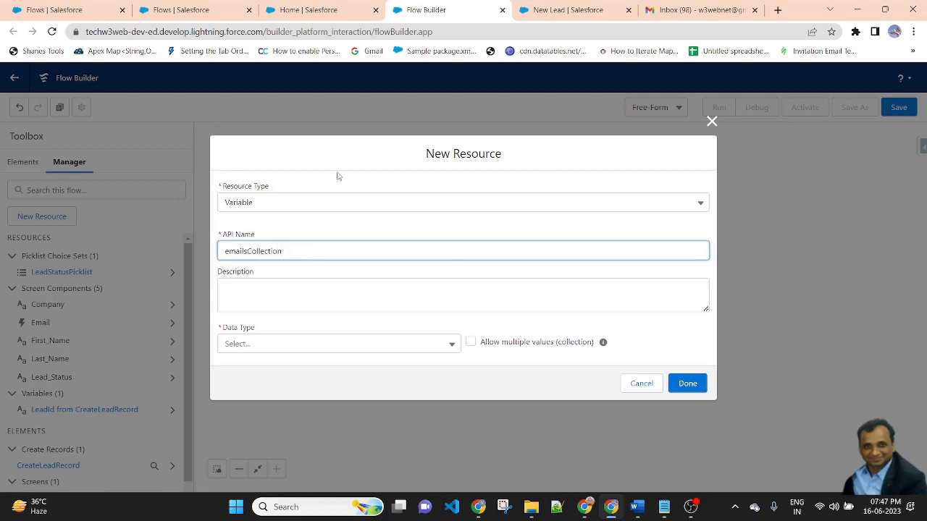
- Give the emailsCollection variable the Text data type, allow multiple values, and finish the resource
left_click(329, 223)
left_click(282, 343)
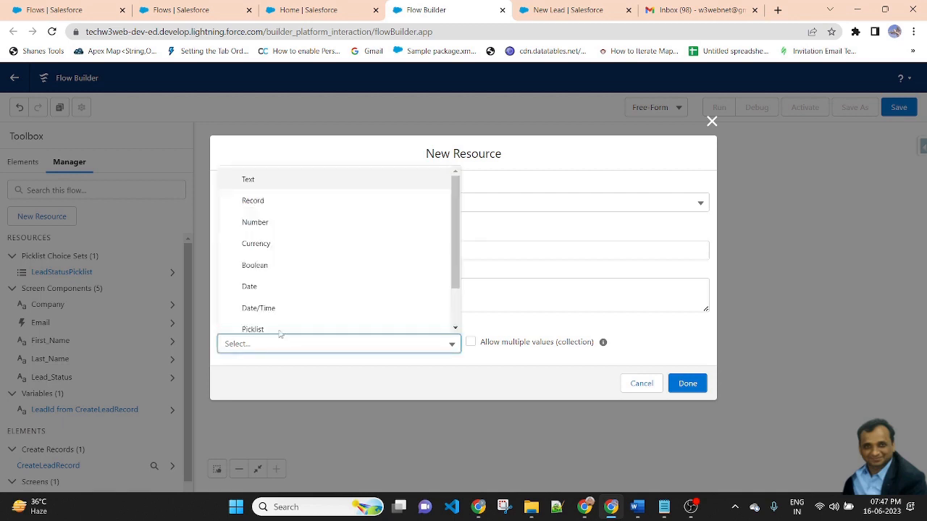
left_click(263, 183)
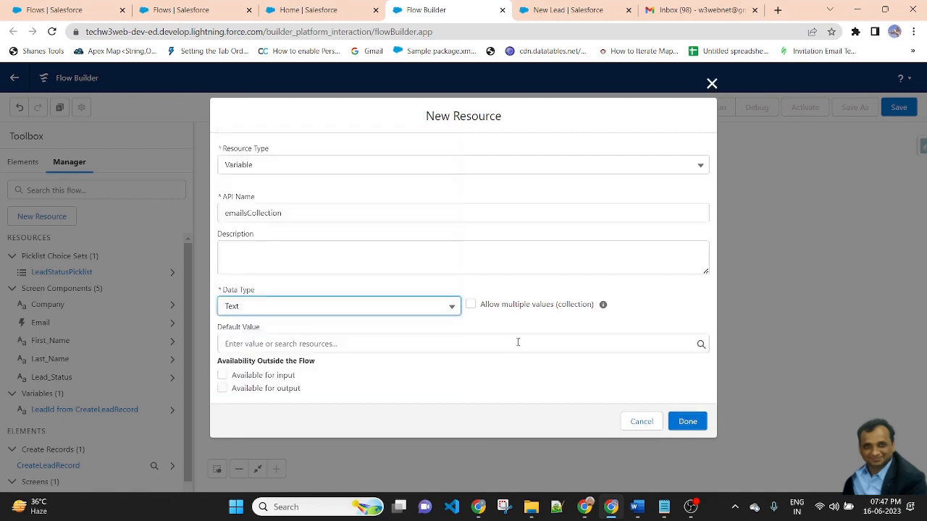
left_click(472, 305)
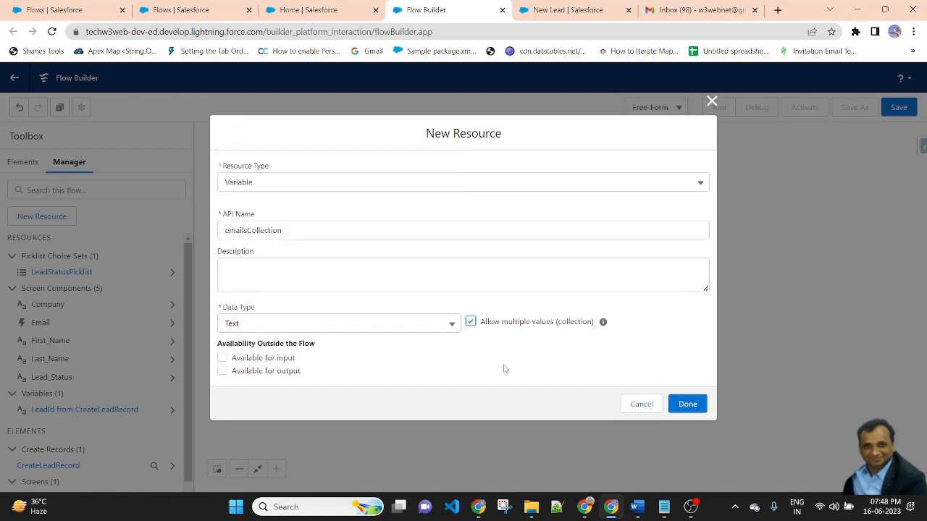
left_click(698, 404)
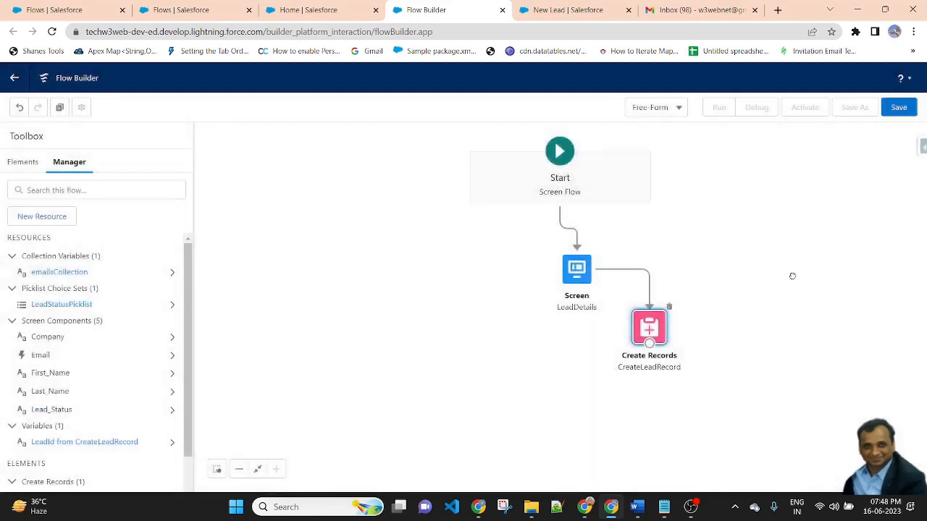
- Move CreateLeadRecord slightly down and left on the canvas and add an Assignment element labelled EmailAssignment
left_click_drag(653, 333, 639, 350)
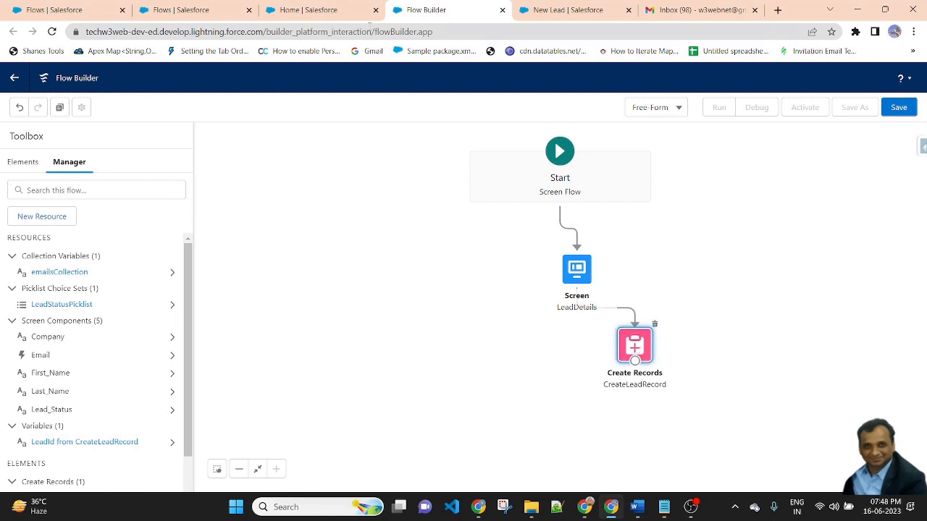
scroll(97, 348, "down", 1)
scroll(97, 347, "up", 1)
left_click(23, 161)
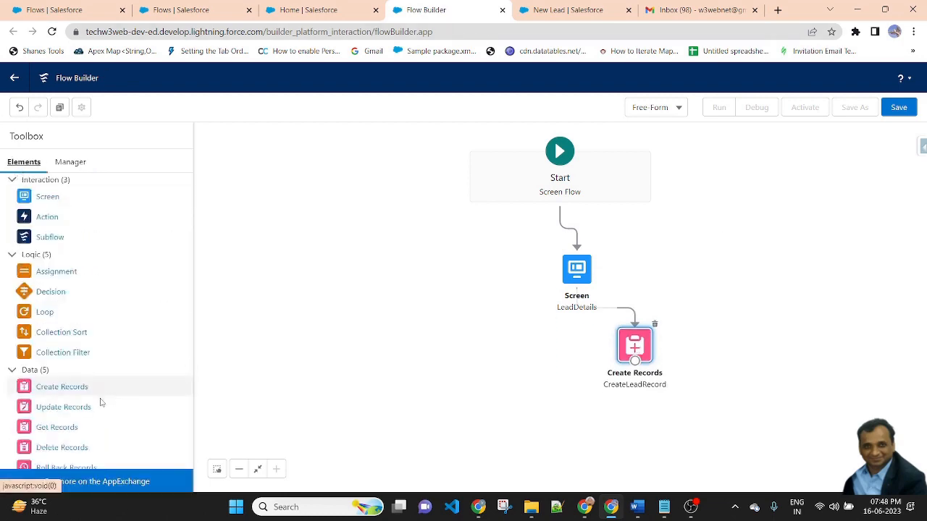
left_click_drag(58, 273, 802, 299)
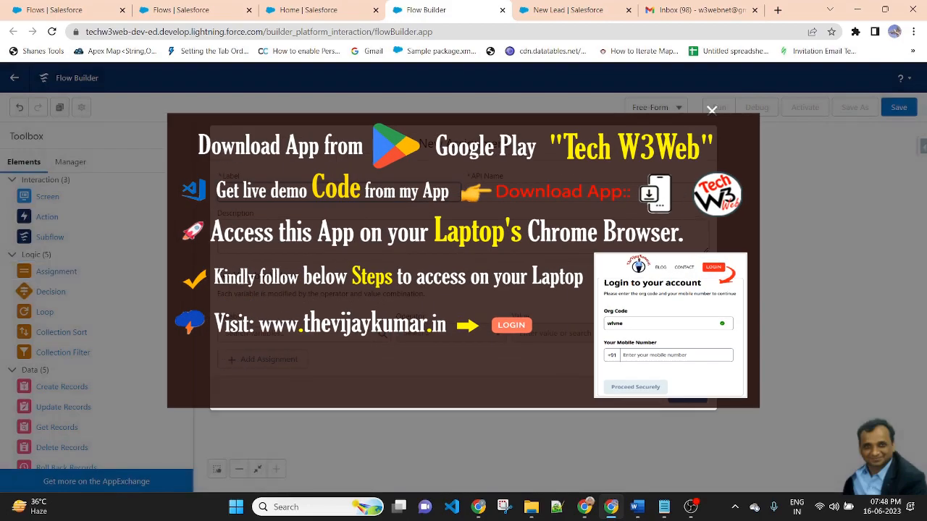
type("Email ")
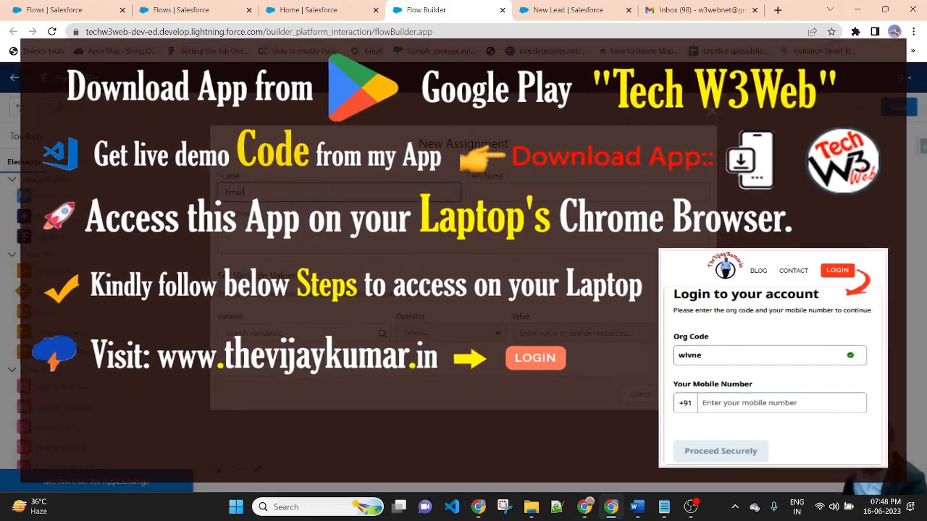
type("Assig")
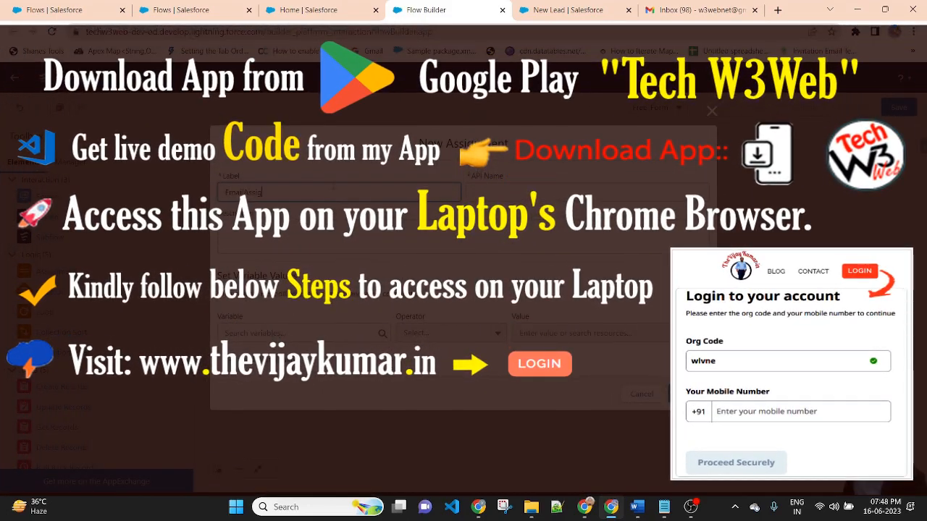
type("nment")
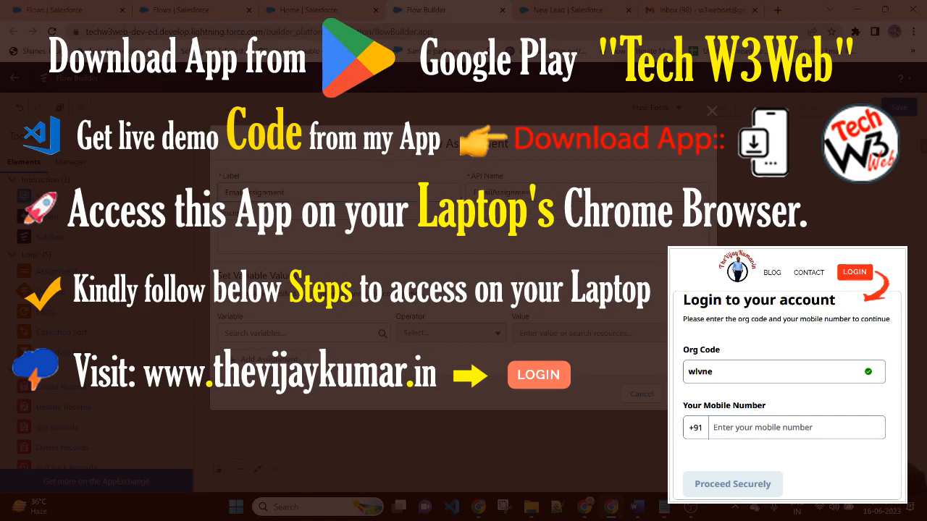
- Set the assignment's variable to emailsCollection with the Add operator and open its value for entry
left_click(304, 330)
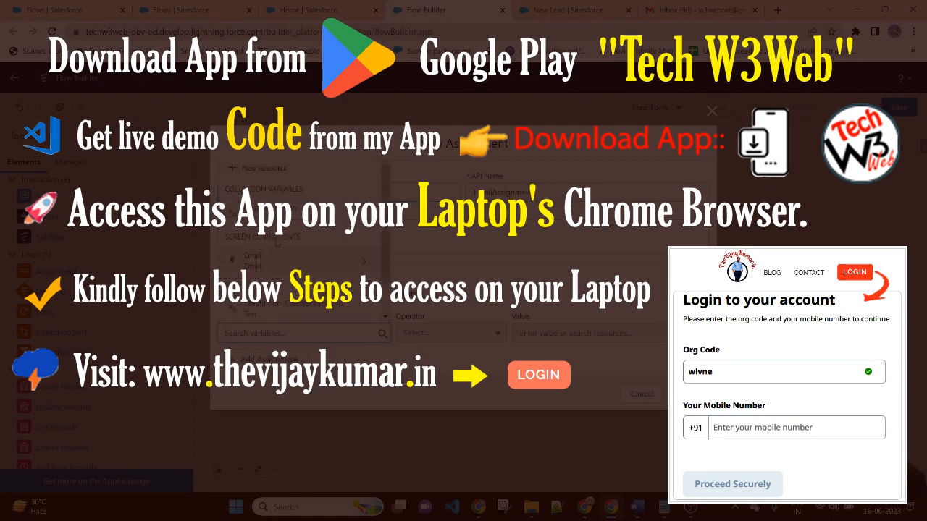
left_click(275, 211)
left_click(482, 335)
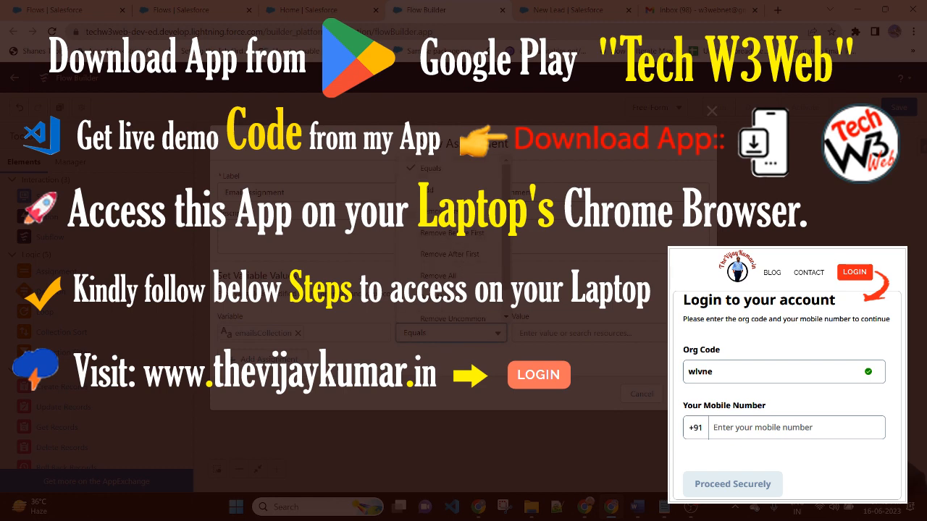
left_click(575, 333)
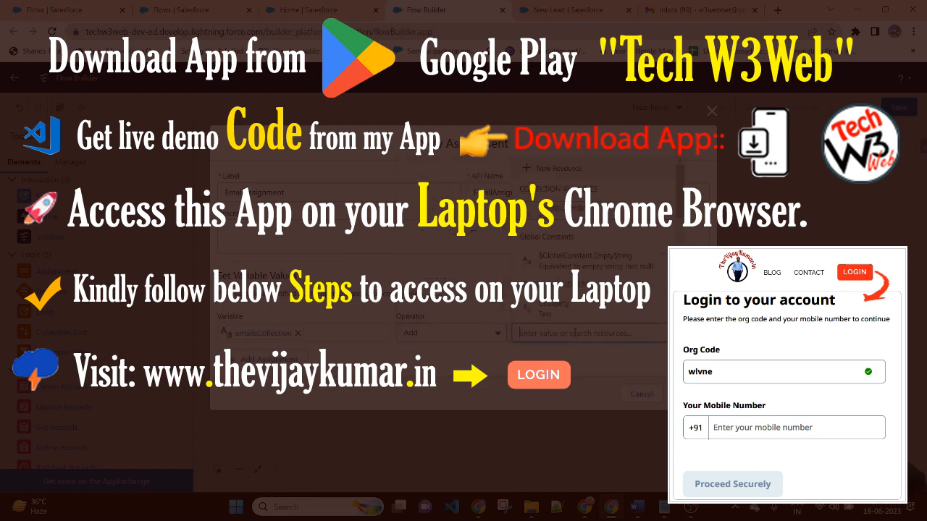
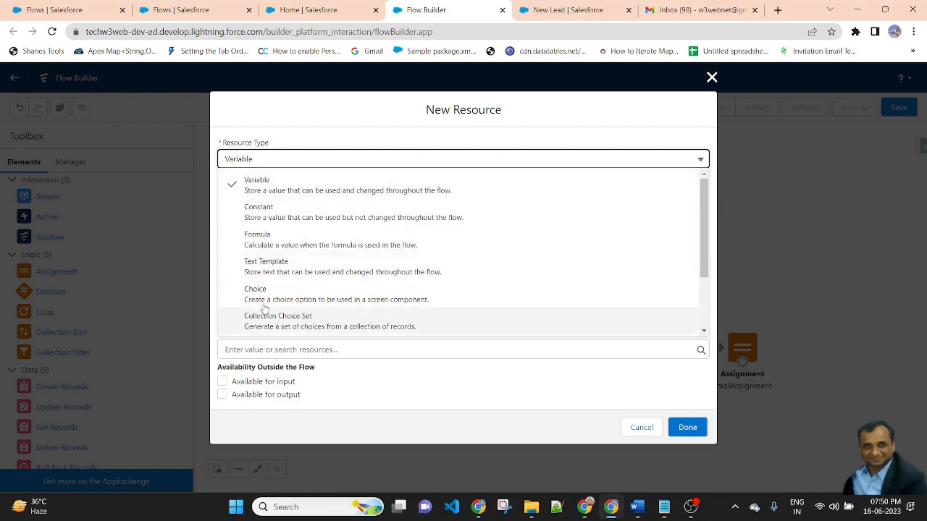
- Make the new resource a Text Template with the API name bodyText and view its body as plain text
left_click(304, 266)
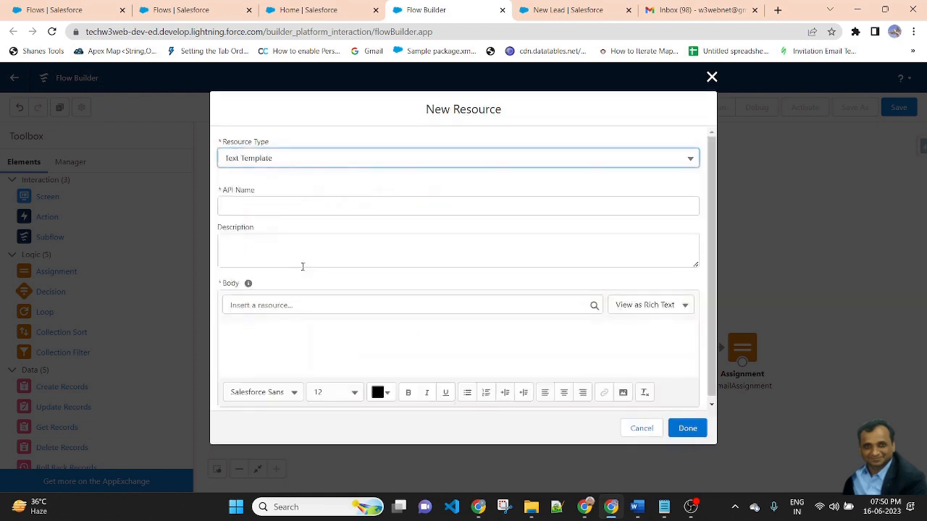
left_click(279, 205)
type("bod")
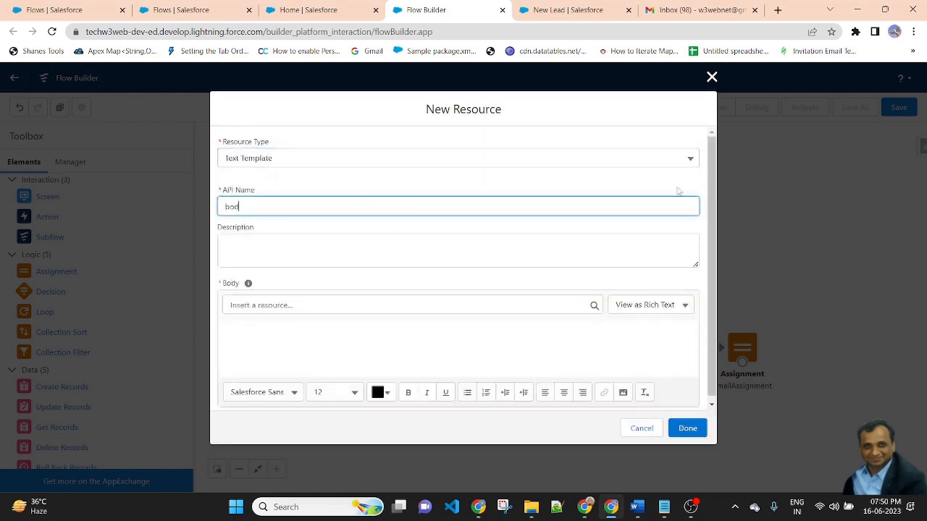
type("yText")
left_click(283, 346)
left_click(685, 304)
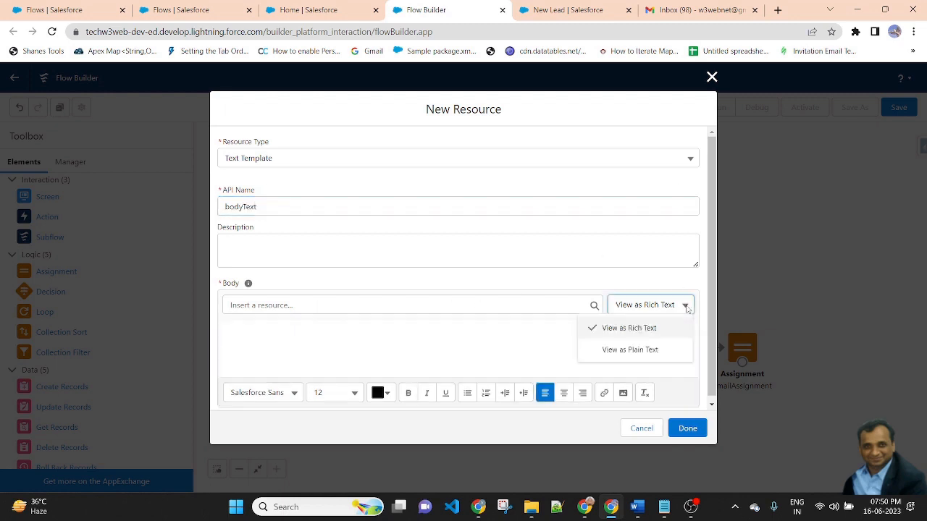
left_click(629, 352)
- Begin the template body with the greeting "Hi {!First_Name}," using the First_Name screen component as a merge field
left_click(245, 352)
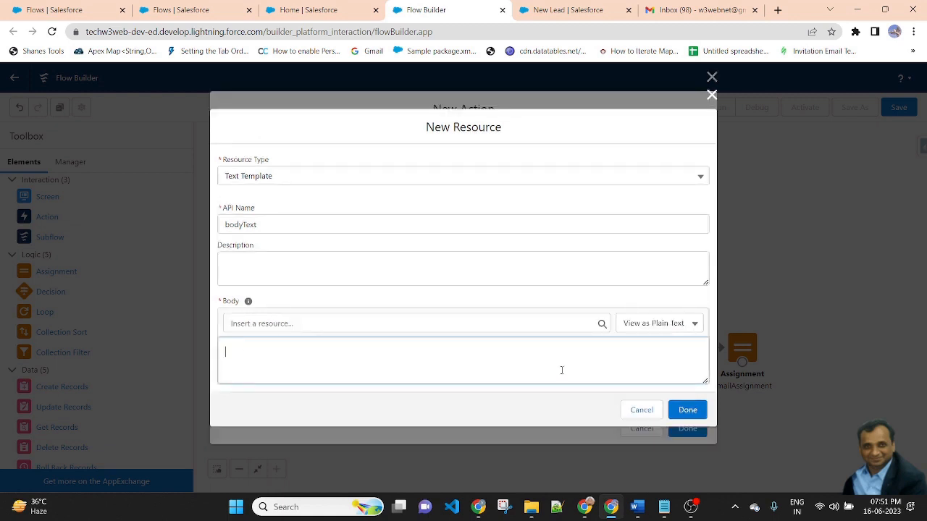
type("hi")
left_click(314, 322)
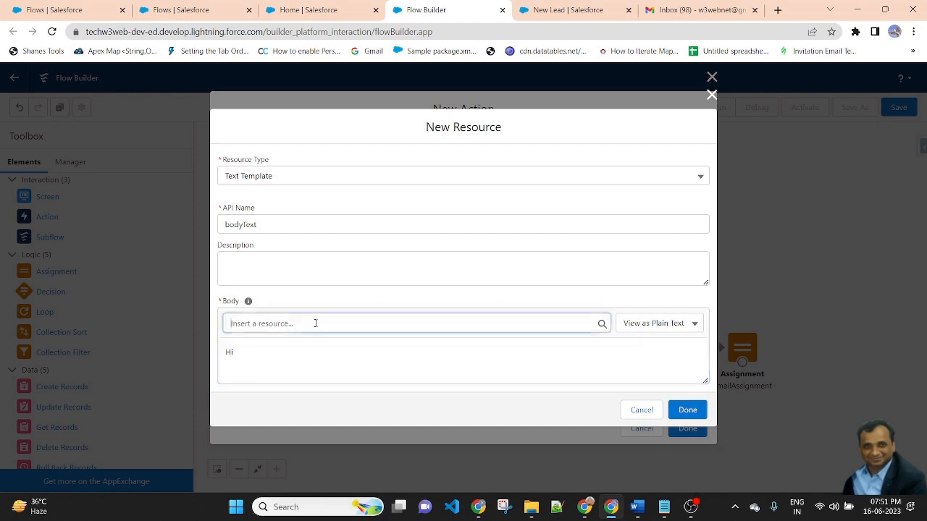
type("f")
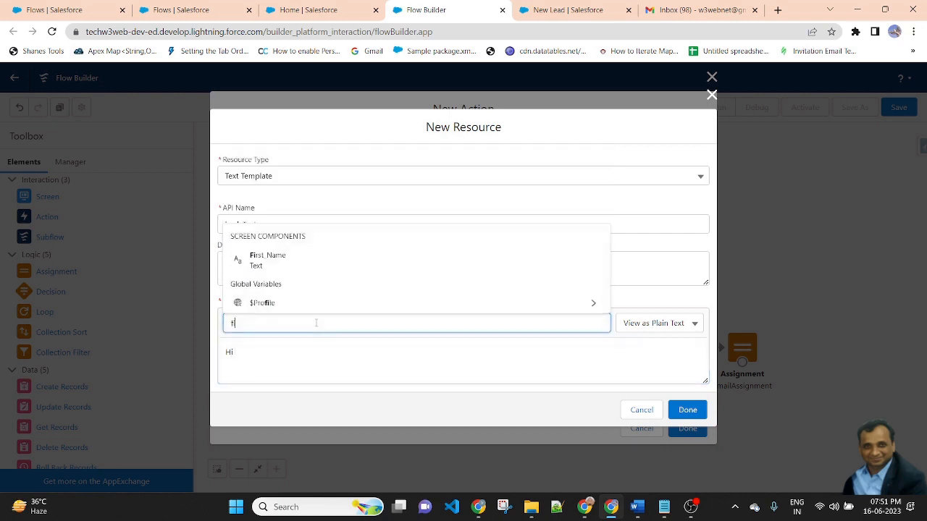
type("i")
left_click(279, 262)
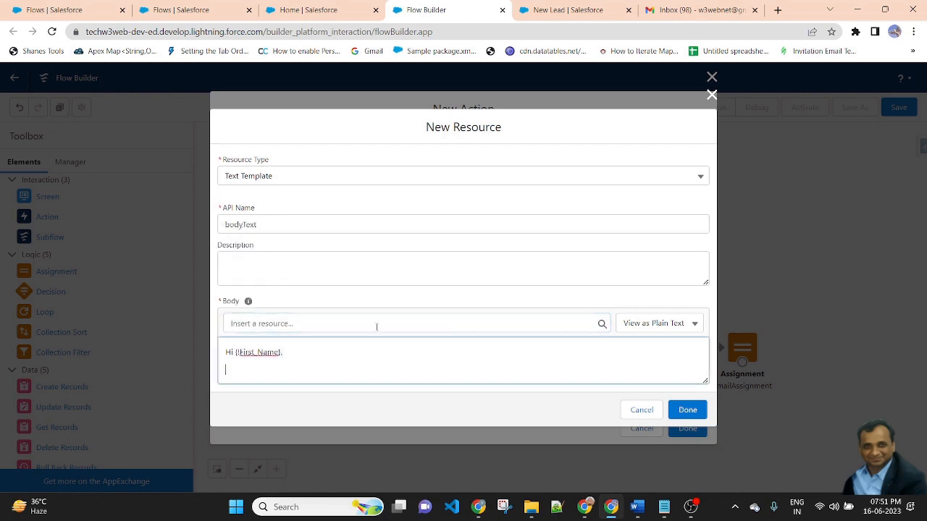
- Add the lines "Thank you for give your details," and "Thanks," to the template body and finish the bodyText resource
type("Thank you for givee your detais")
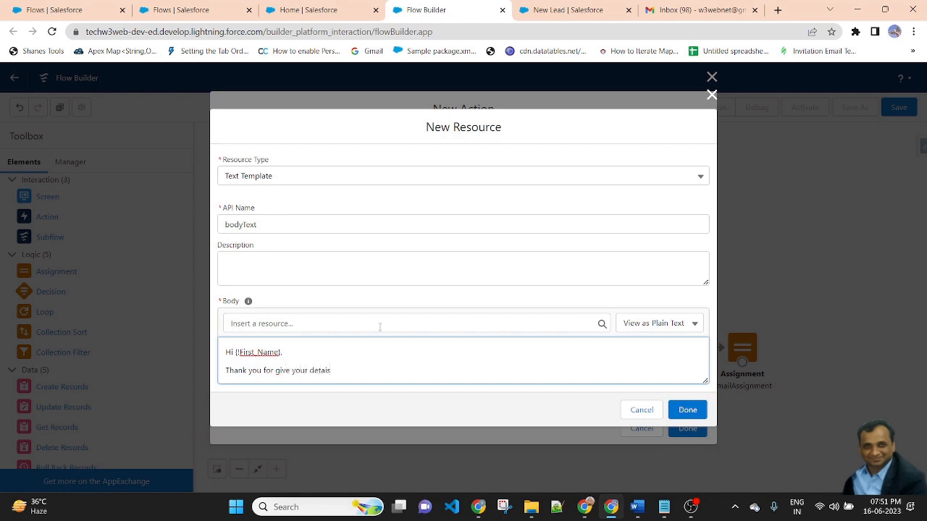
key("BackSpace")
key("BackSpace")
type("ils")
key("Return")
type("Thanks,")
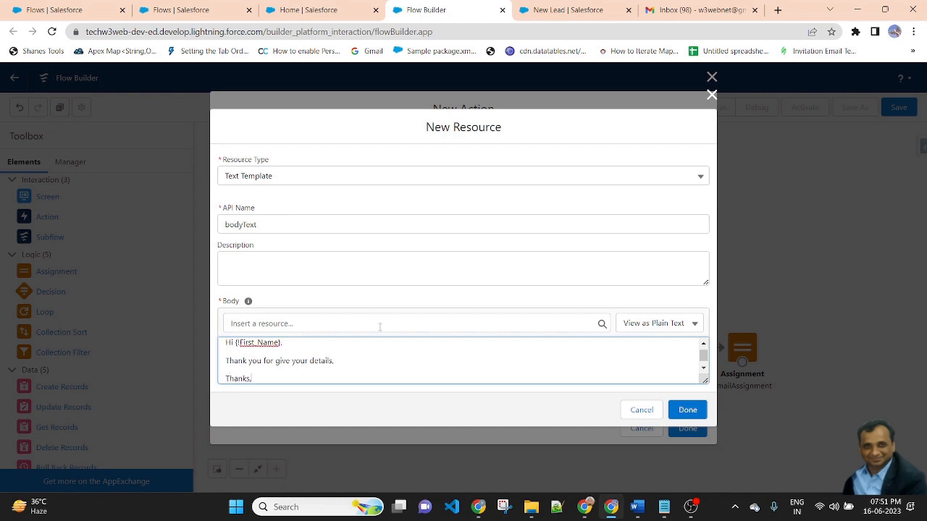
key("Return")
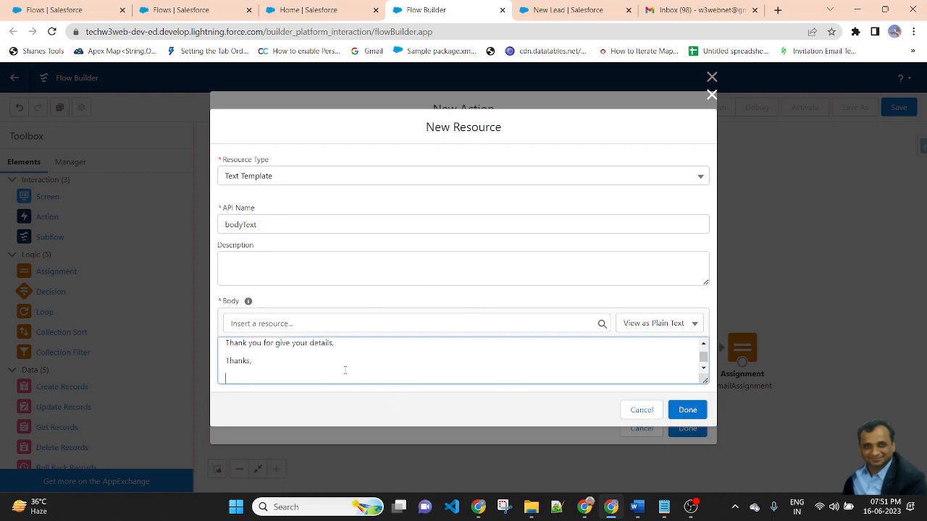
scroll(339, 367, "up", 1)
scroll(354, 370, "down", 1)
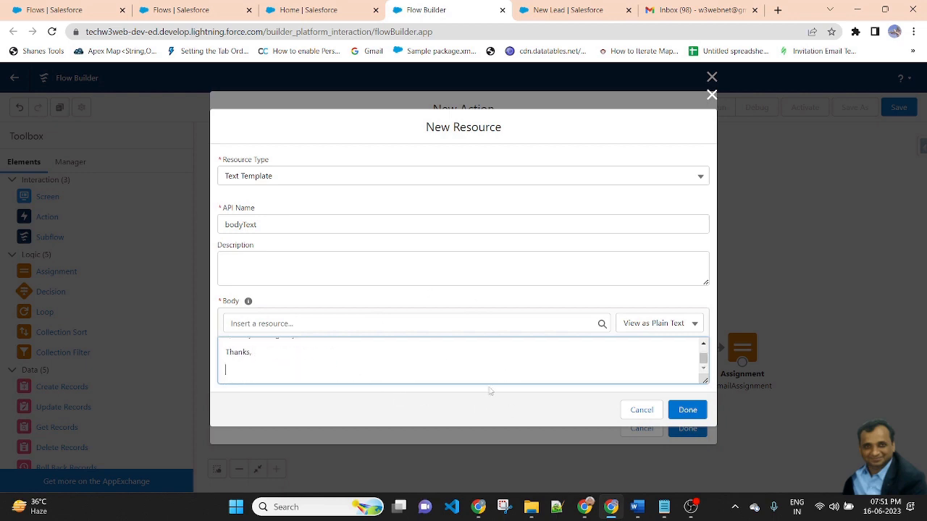
scroll(491, 383, "up", 1)
left_click(696, 411)
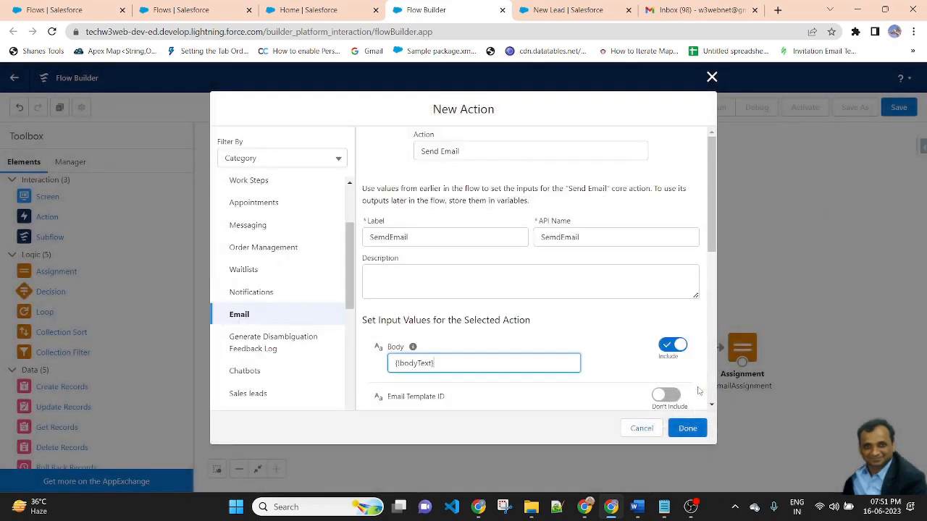
left_click(623, 334)
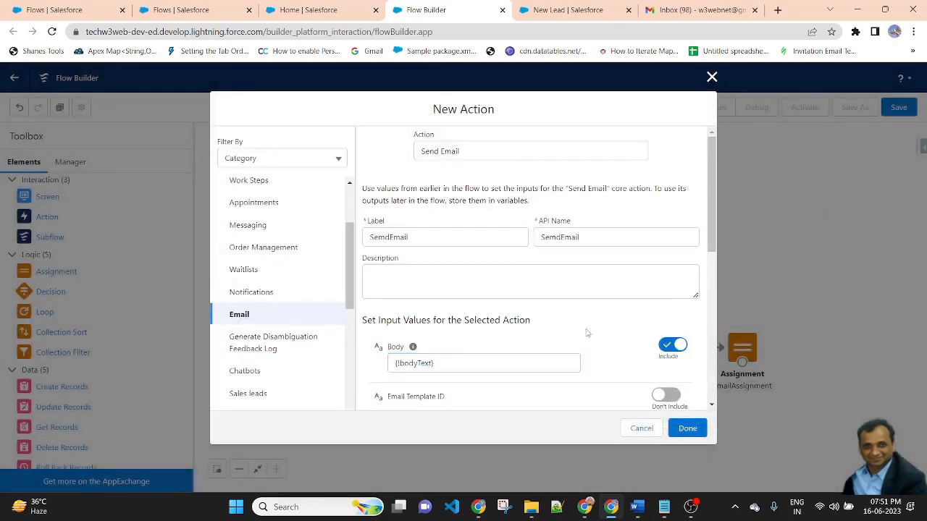
- Include the Recipient Address Collection in the Send Email action and set it to the emailsCollection variable
scroll(564, 339, "down", 1)
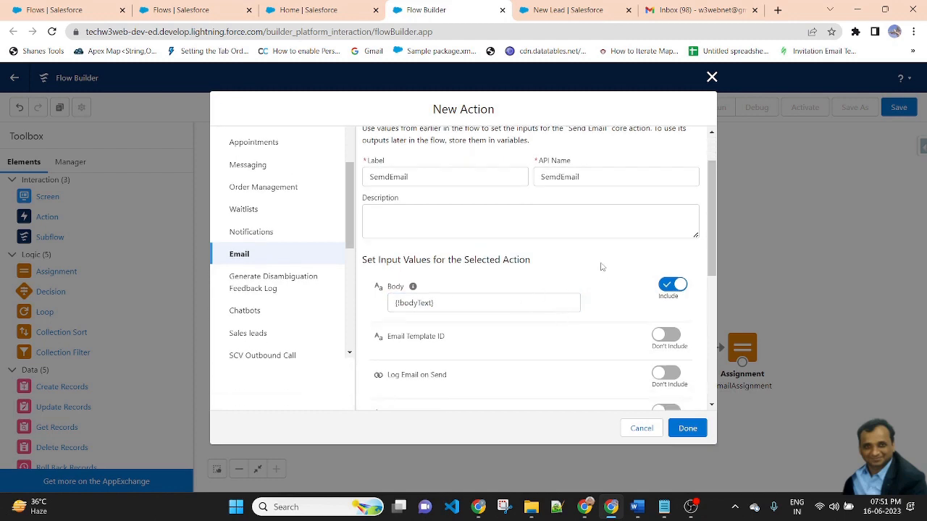
scroll(605, 273, "down", 1)
scroll(603, 272, "up", 1)
scroll(562, 331, "down", 1)
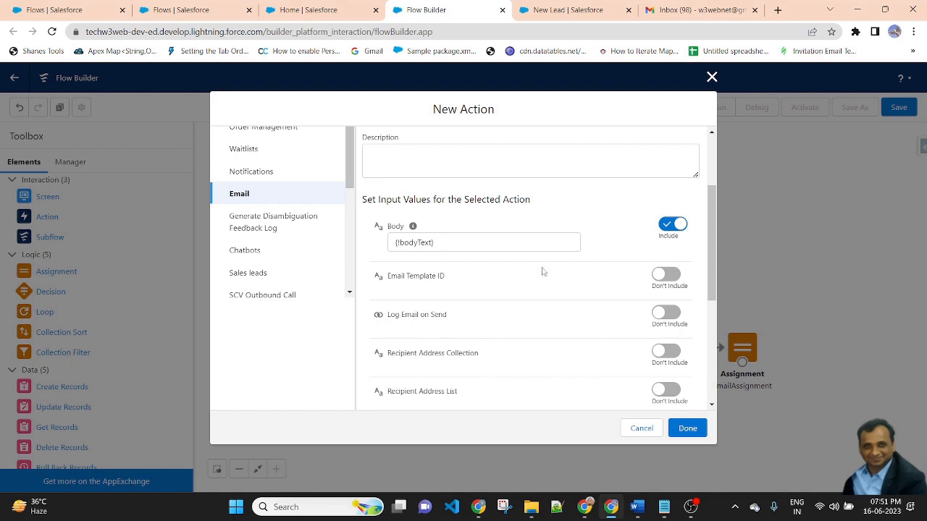
scroll(536, 337, "down", 3)
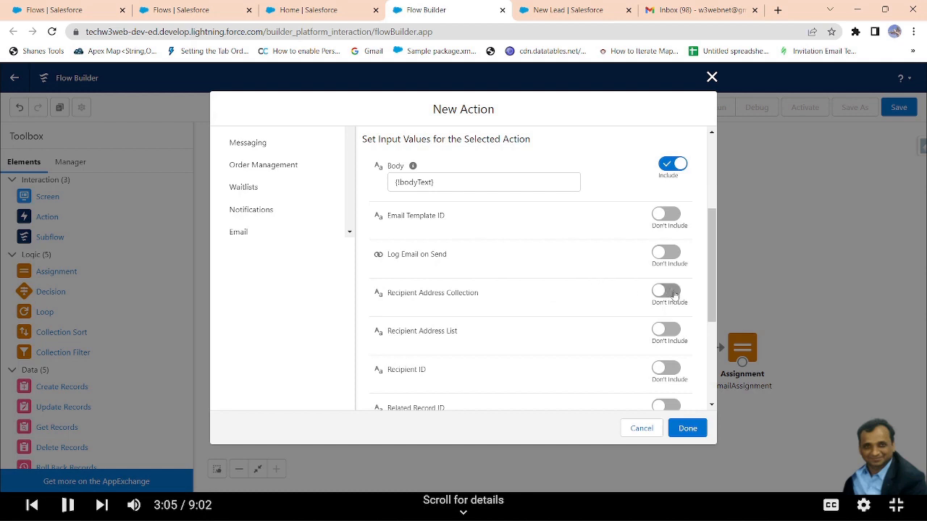
left_click(673, 293)
left_click(460, 309)
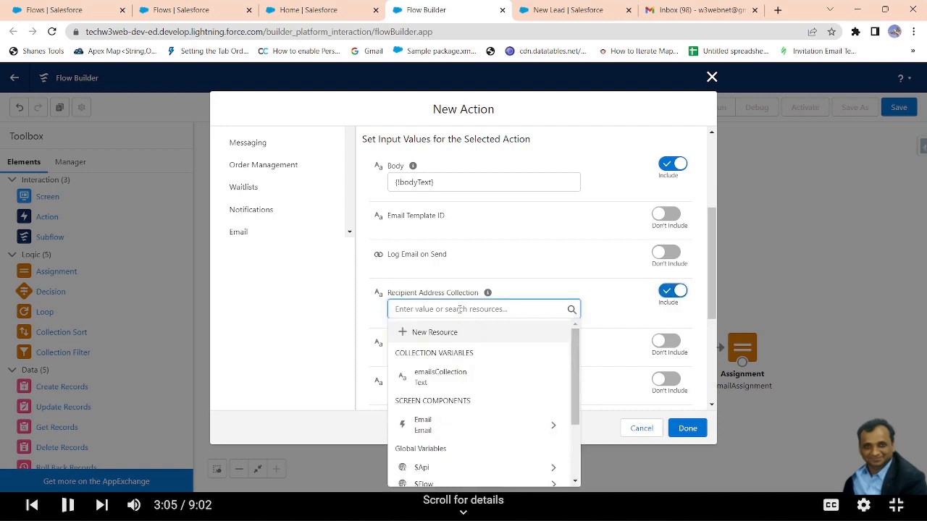
left_click(461, 378)
scroll(608, 272, "down", 3)
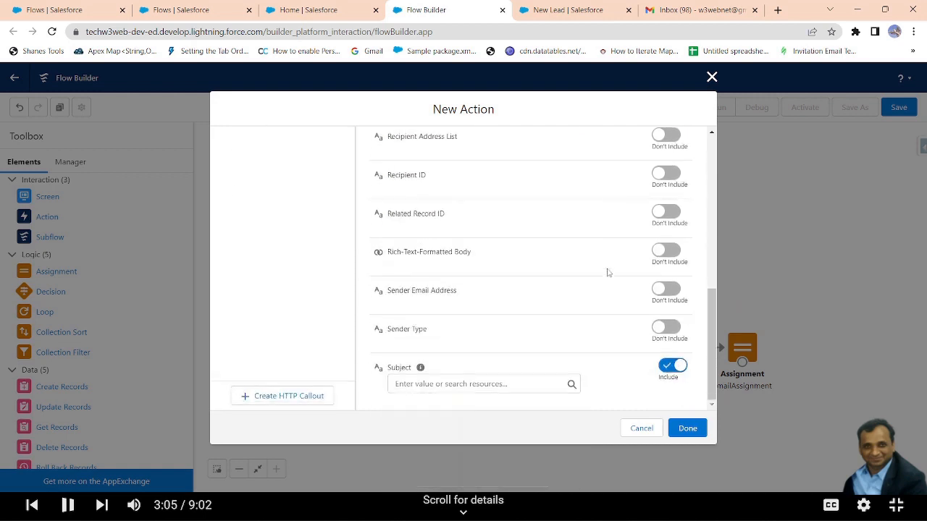
left_click(454, 384)
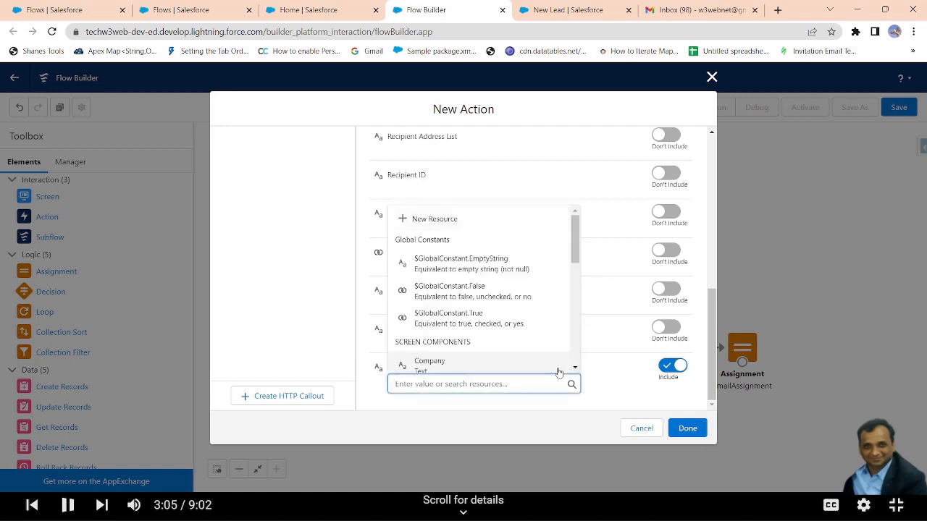
type("Welco")
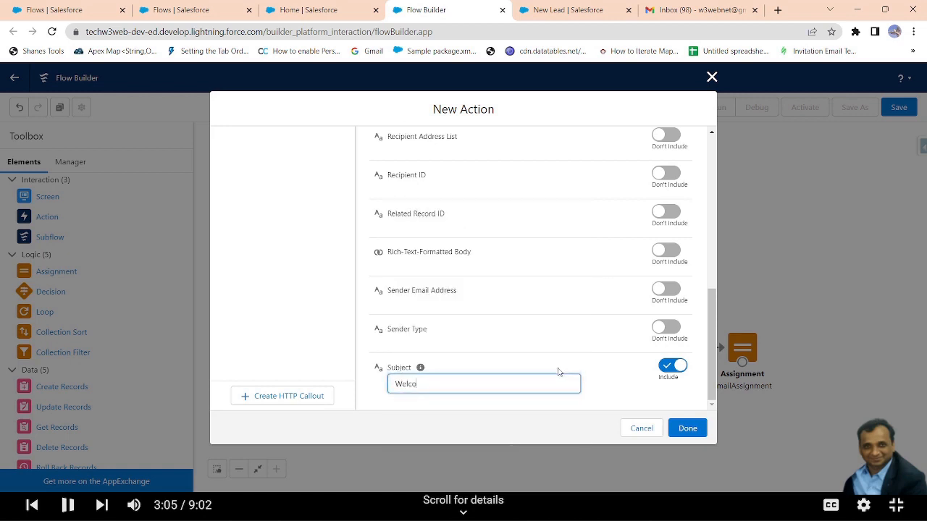
type("me")
key("BackSpace")
key("BackSpace")
key("BackSpace")
key("BackSpace")
key("BackSpace")
key("BackSpace")
key("BackSpace")
key("BackSpace")
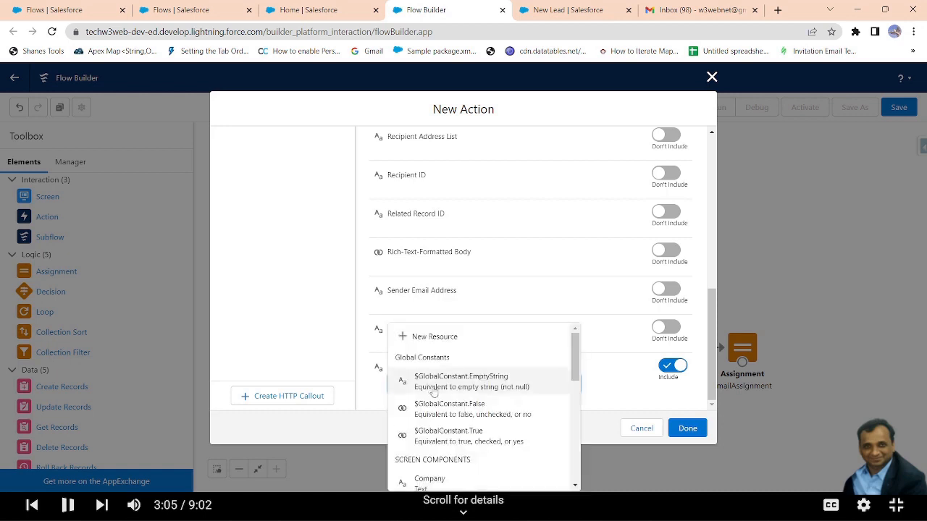
- Create a new Text Template resource for the Subject with the API name WelcometoSalesforce
left_click(470, 346)
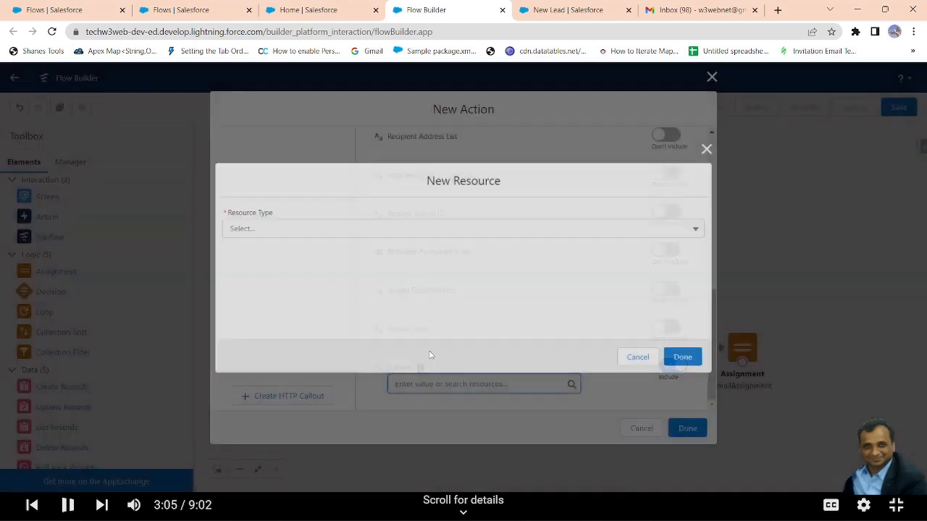
left_click(310, 230)
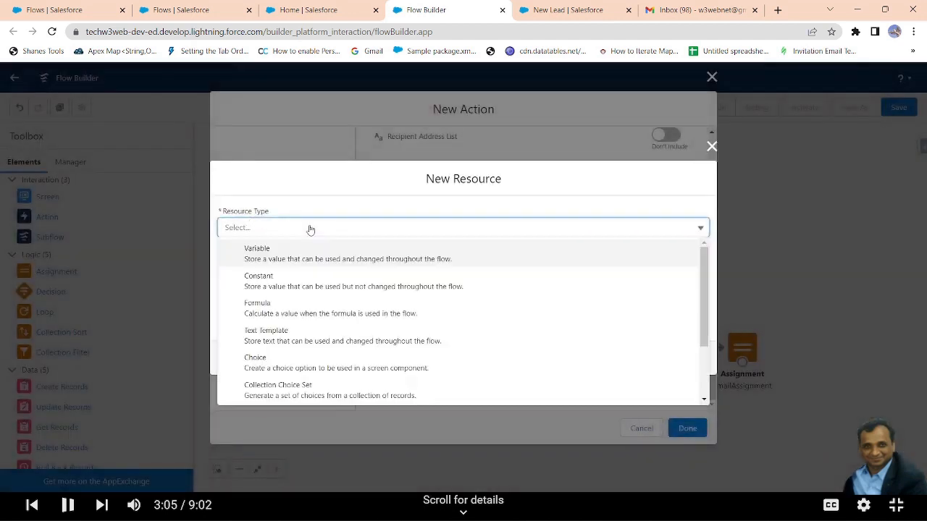
left_click(295, 339)
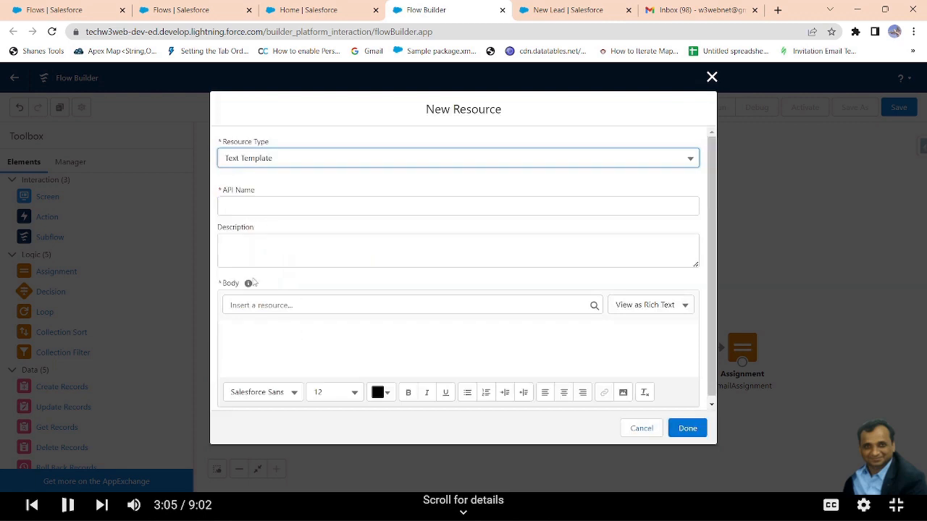
left_click(526, 211)
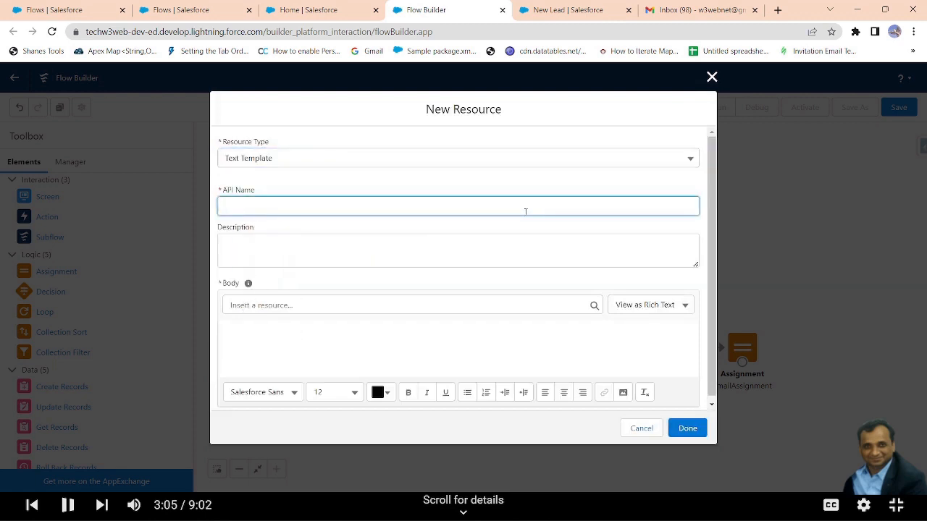
type("welcome to Salesforce")
key("BackSpace")
type("W")
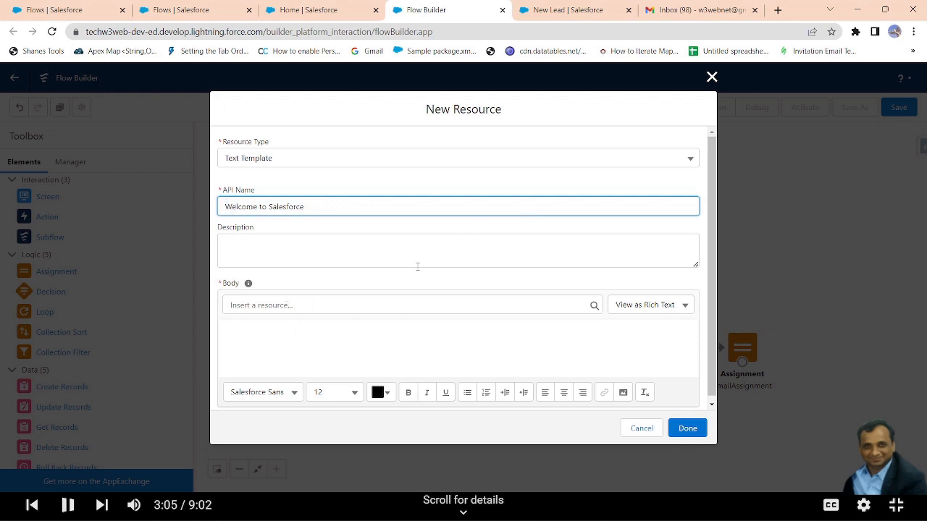
left_click(420, 225)
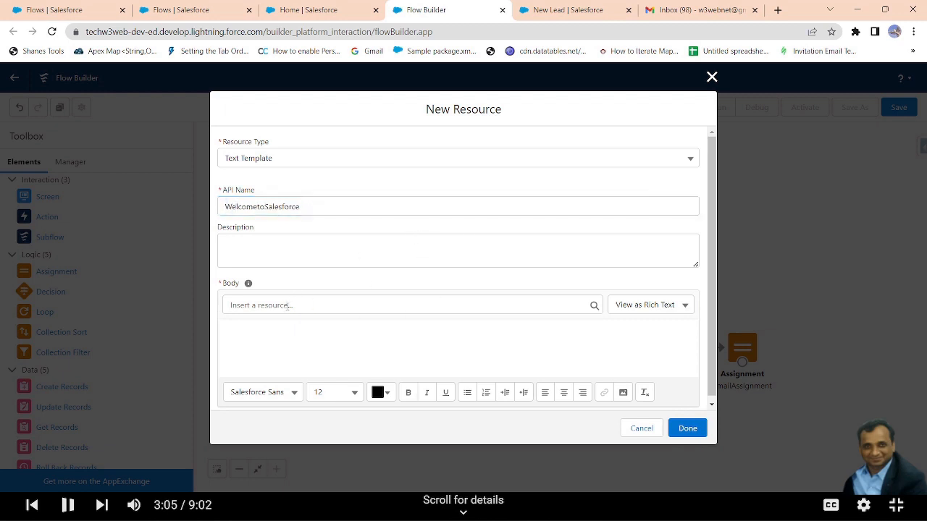
- View the template body as plain text, enter "Welcome to Salesfoce" and finish the WelcometoSalesforce resource
left_click(688, 307)
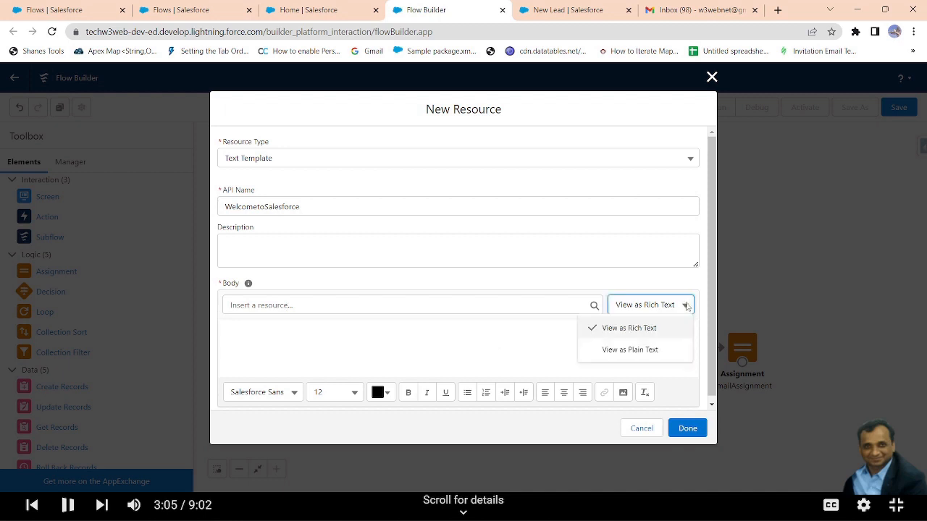
left_click(622, 351)
left_click(423, 346)
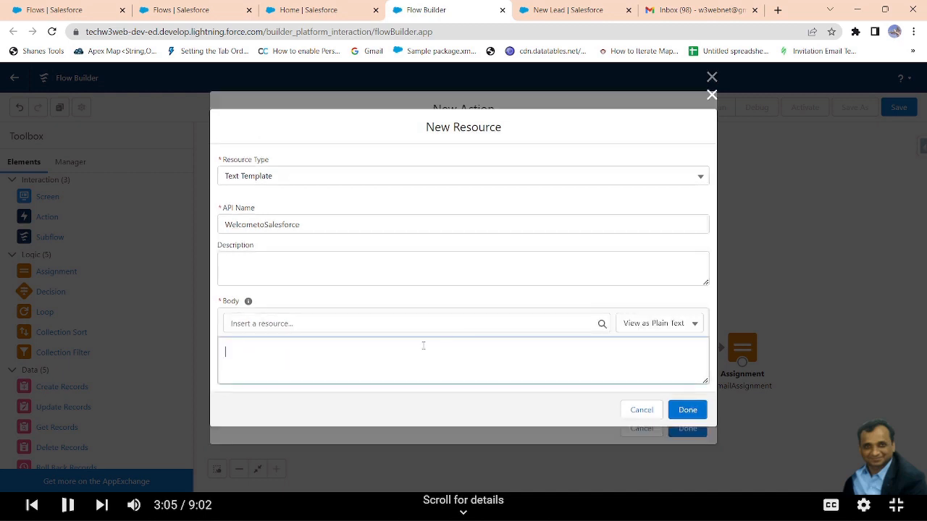
type("Welcome to Salesfoce")
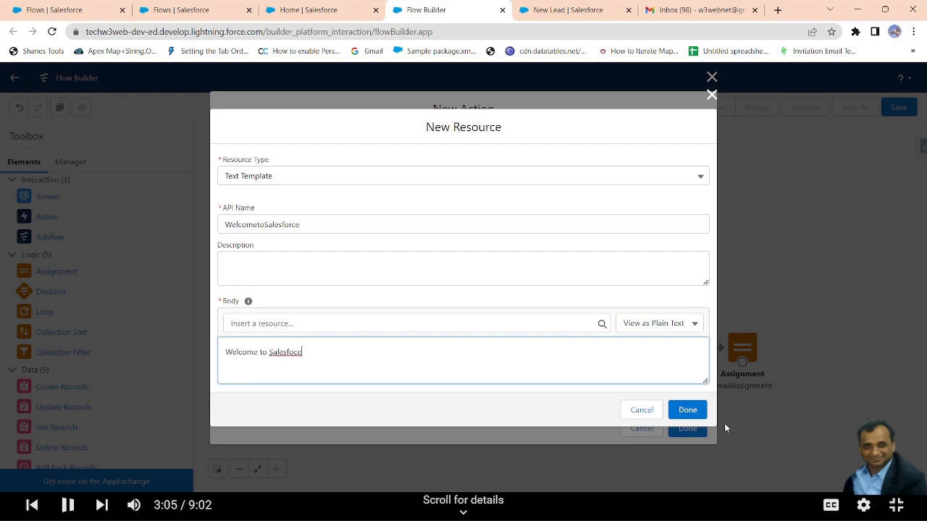
left_click(687, 413)
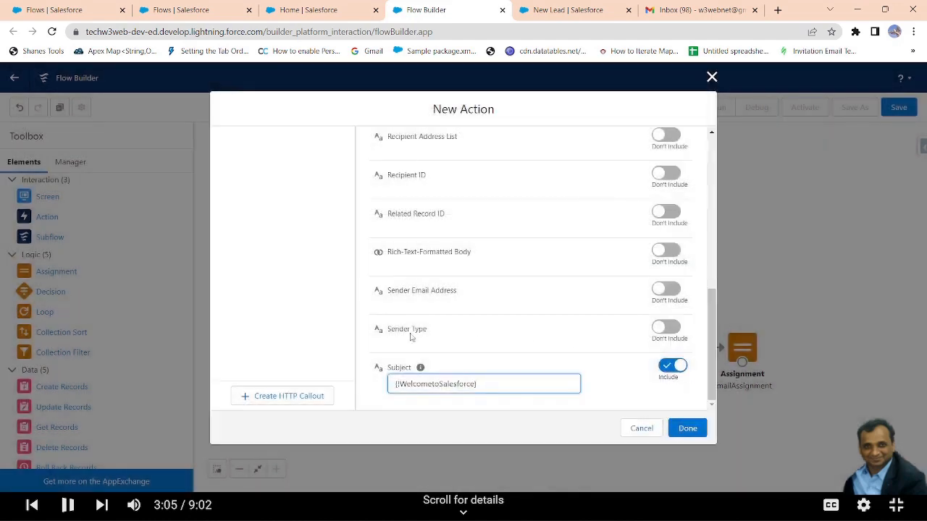
- Finish the Send Email action after checking its input values, and connect the EmailAssignment element to it on the canvas
scroll(485, 362, "up", 10)
scroll(520, 279, "up", 2)
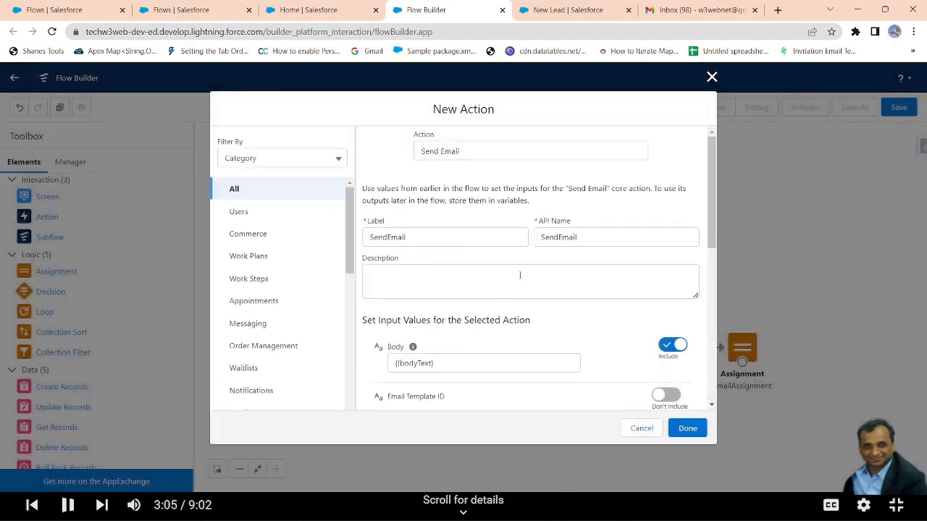
scroll(507, 290, "down", 1)
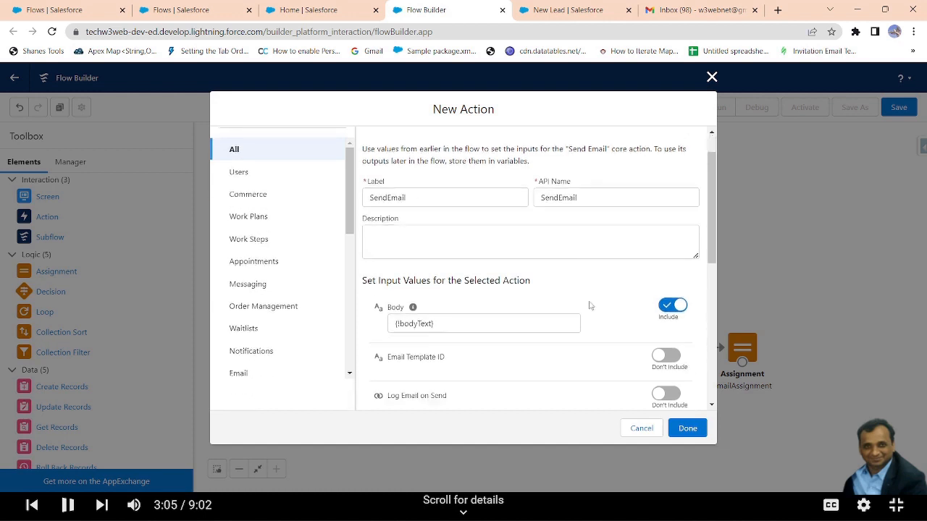
scroll(487, 304, "down", 1)
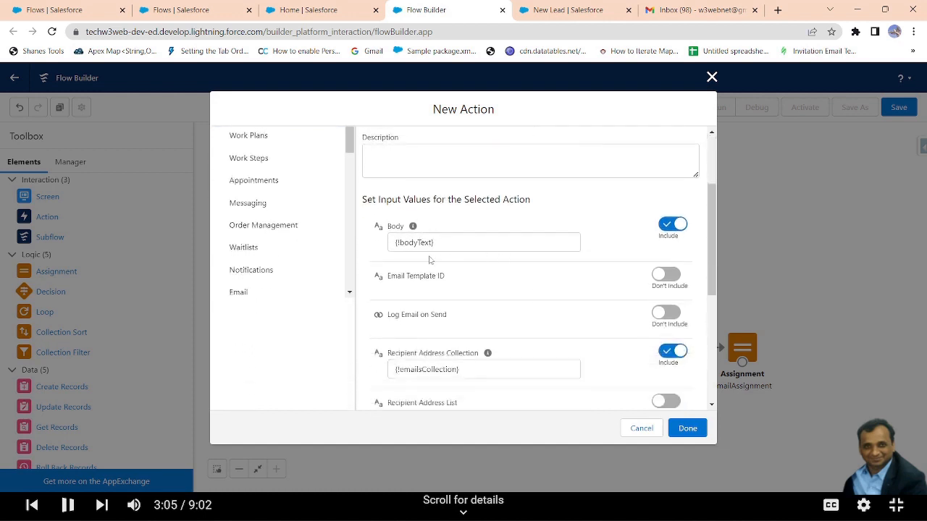
scroll(485, 311, "down", 2)
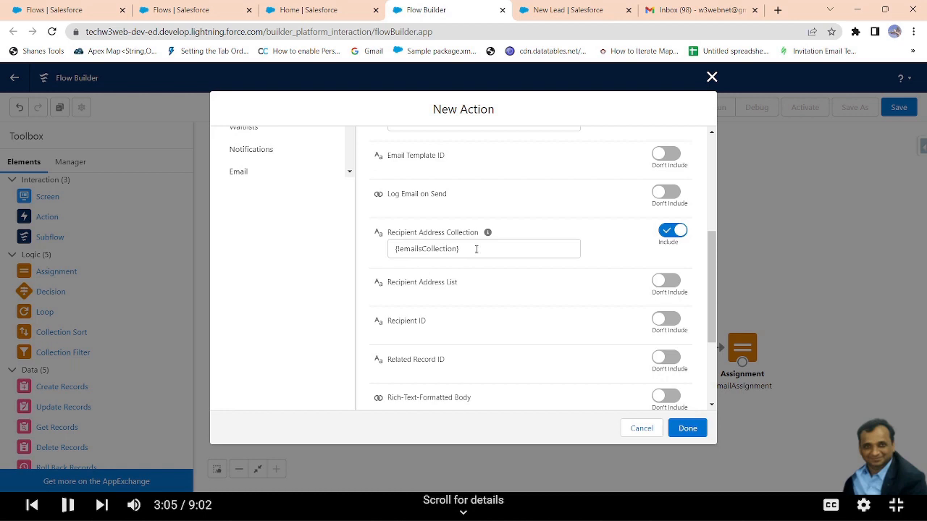
scroll(518, 325, "down", 3)
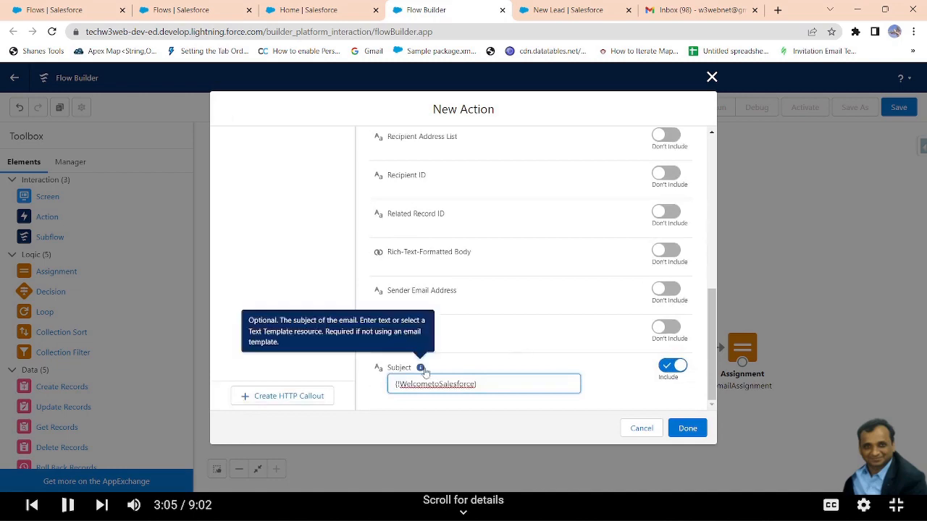
left_click(687, 429)
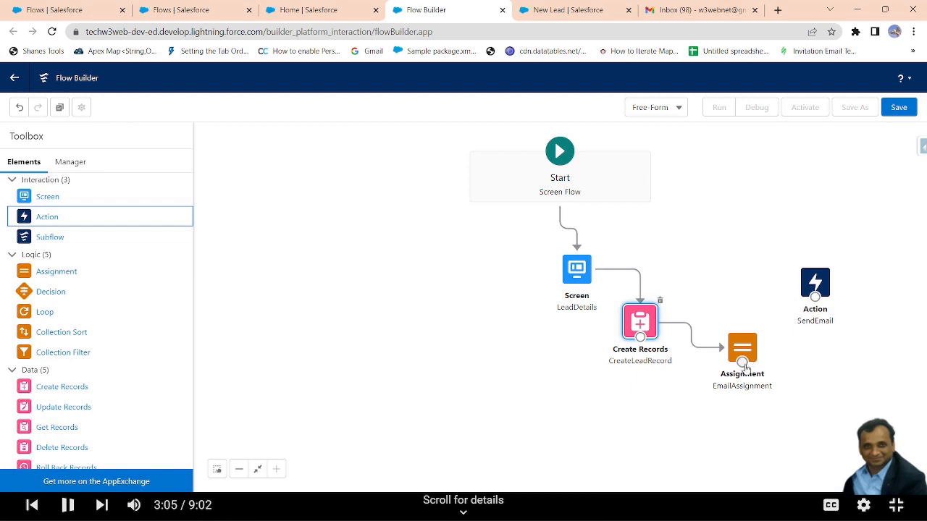
left_click_drag(815, 284, 839, 362)
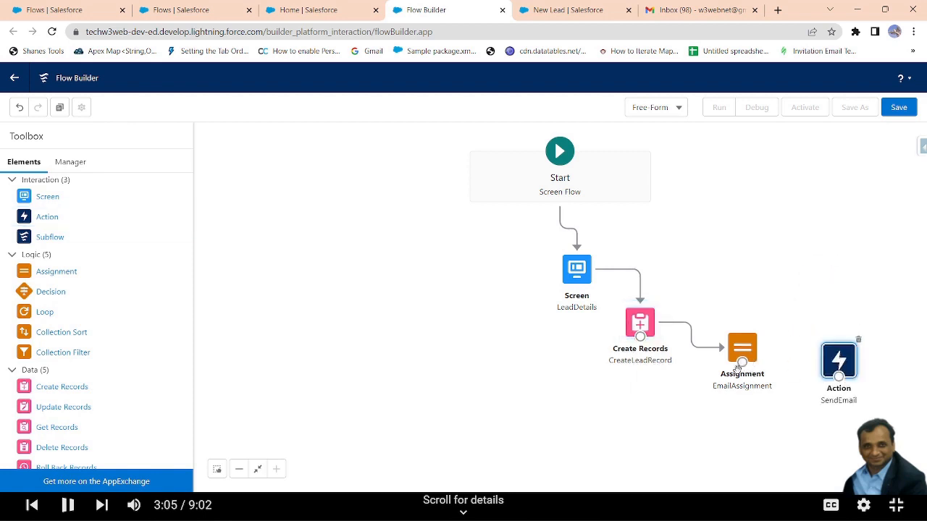
left_click_drag(742, 362, 836, 375)
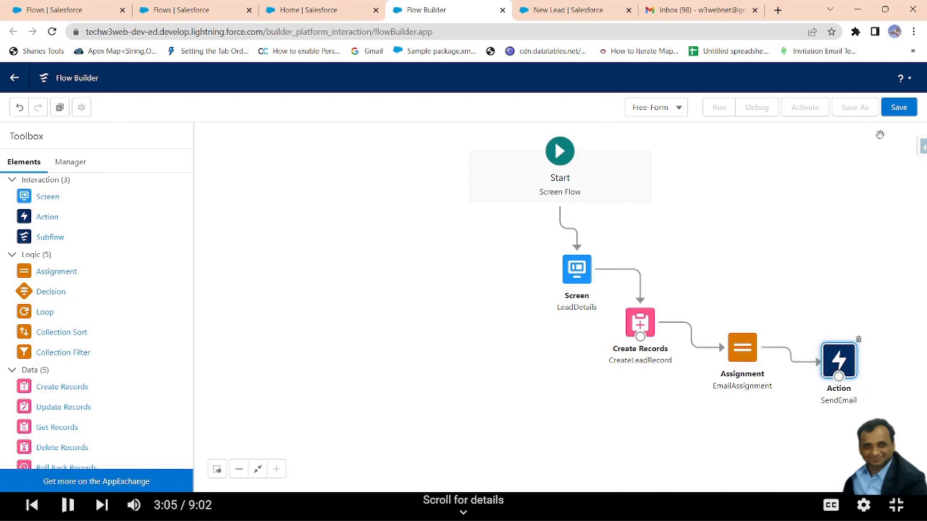
- Save the flow with the label and API name SendEmilFromLead and activate it
left_click(899, 107)
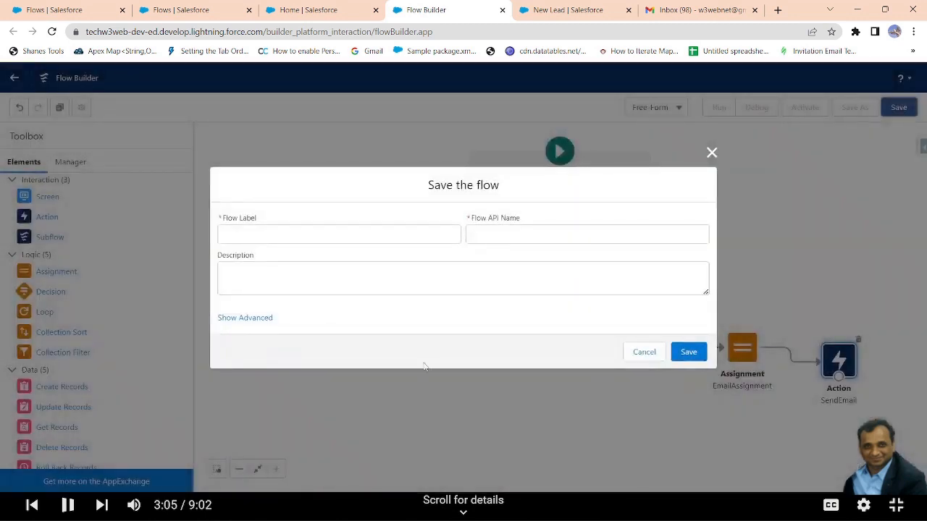
left_click(373, 231)
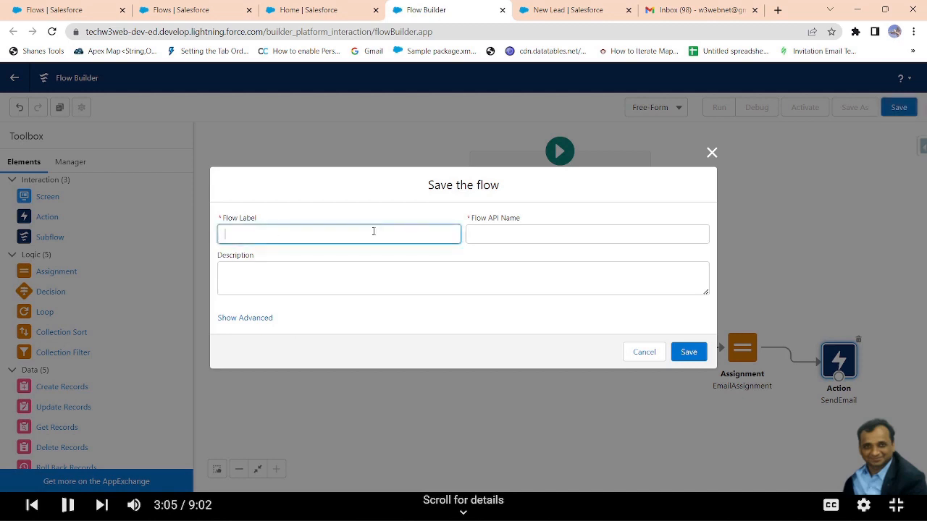
type("SendEmilFromLead")
left_click(413, 177)
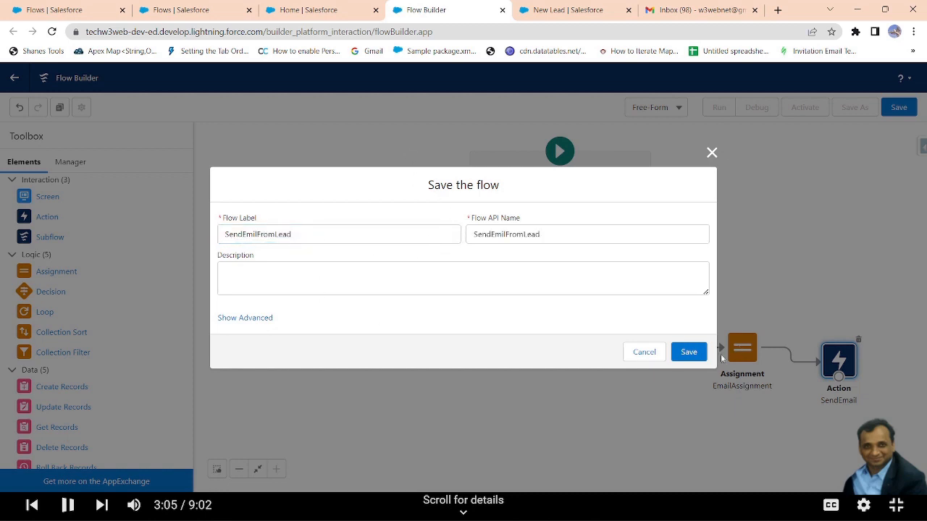
left_click(689, 352)
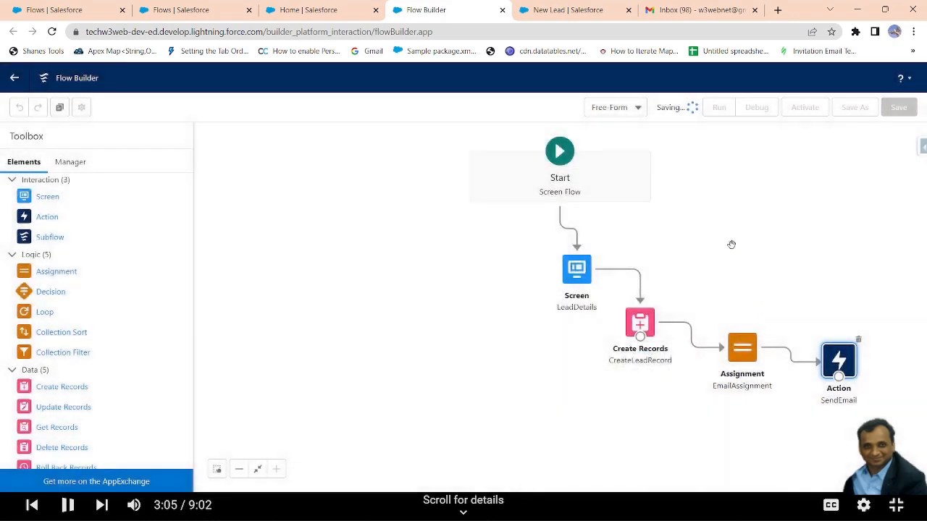
left_click(804, 107)
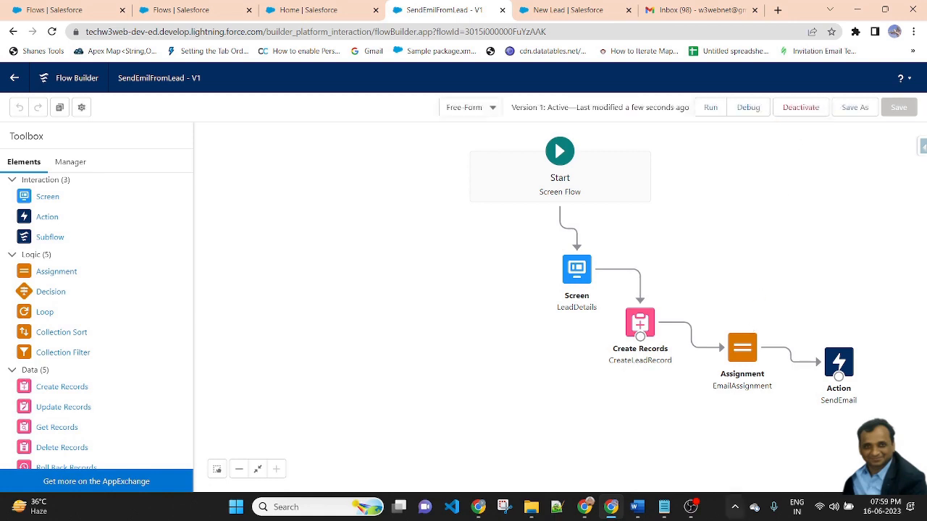
- Switch to the Word document to read the screen flow requirements, and return to the browser
left_click(637, 507)
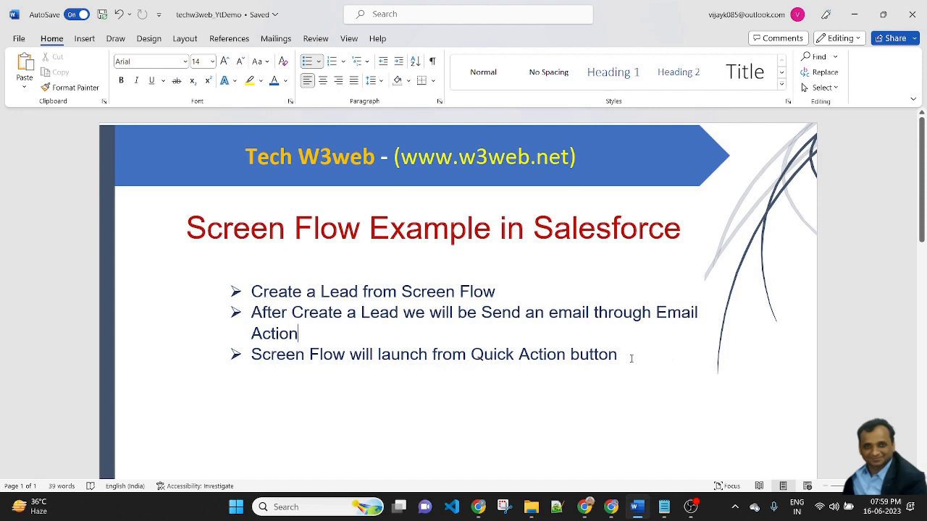
key("alt+Tab")
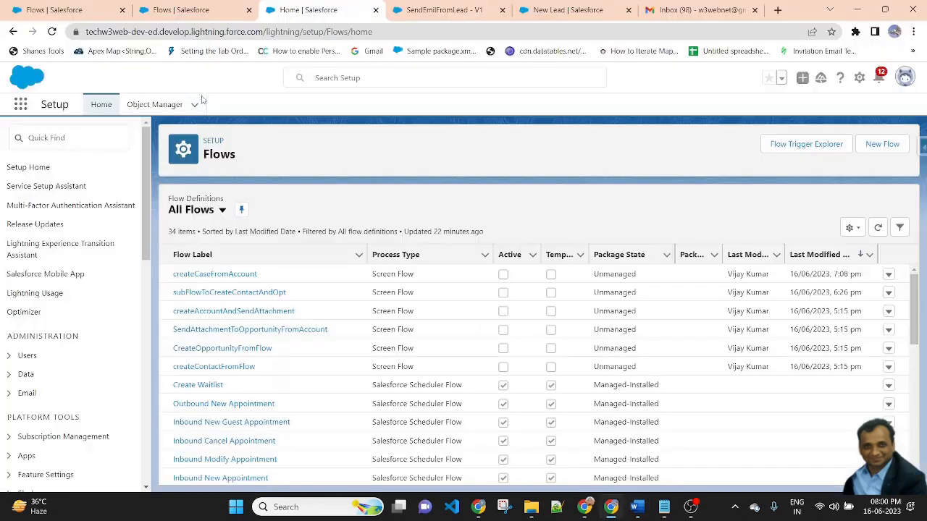
- Search Object Manager for "lead" and open the Lead object
left_click(153, 105)
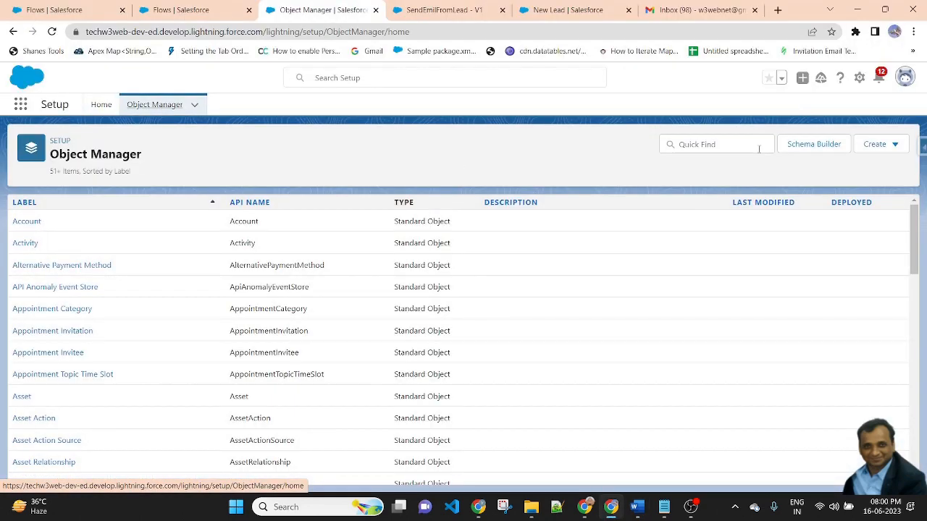
left_click(727, 145)
type("le")
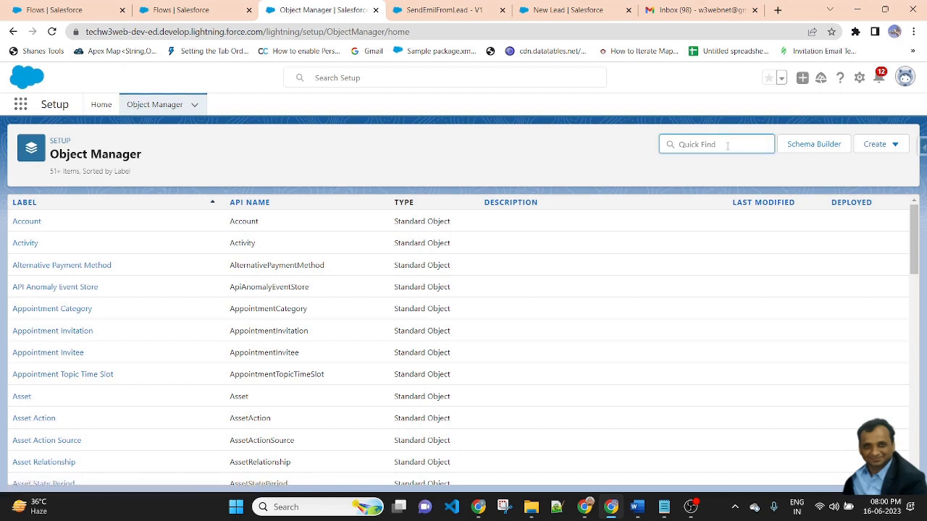
type("ad")
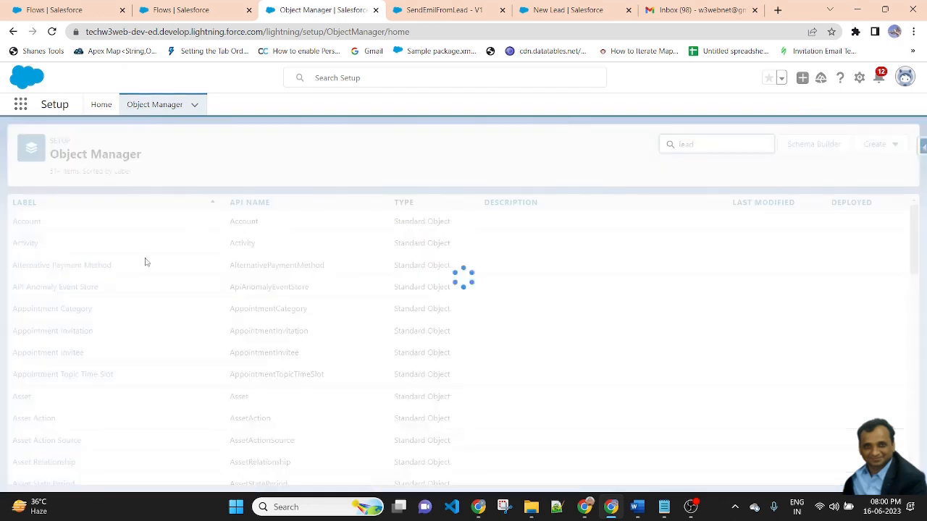
type("!")
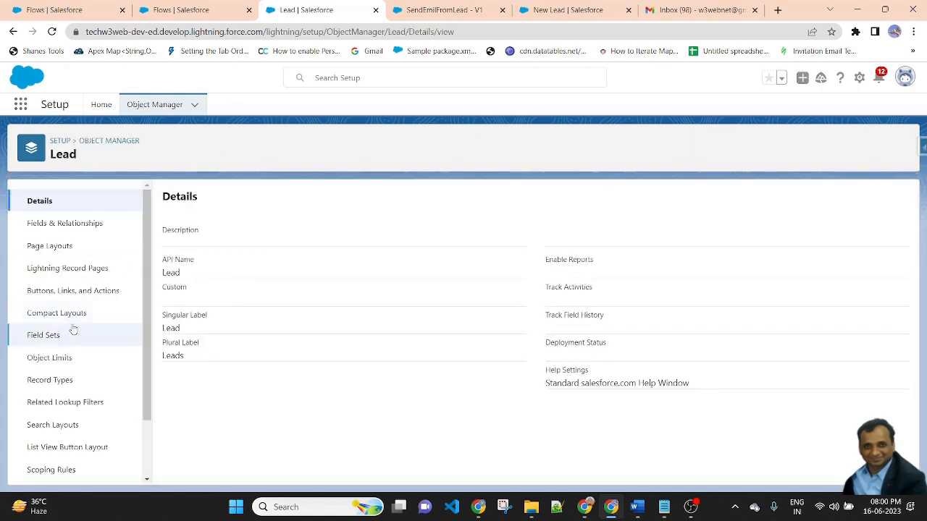
- Start a new action on the Lead object with action type Flow and SendEmilFromLead as its flow
left_click(98, 297)
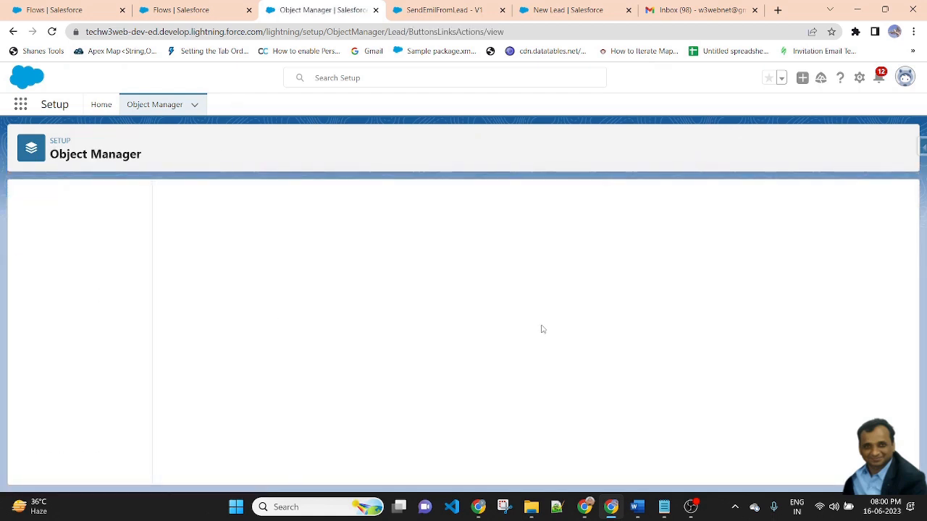
left_click(797, 200)
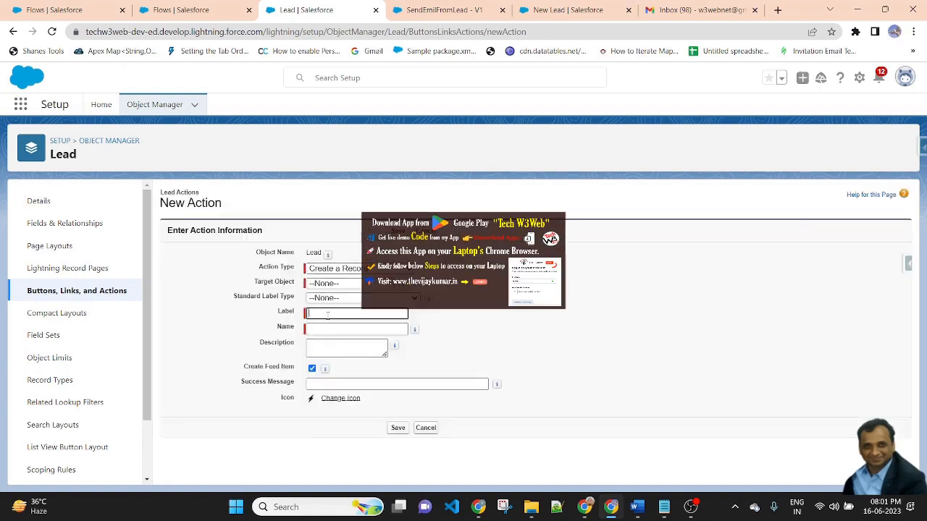
left_click(341, 268)
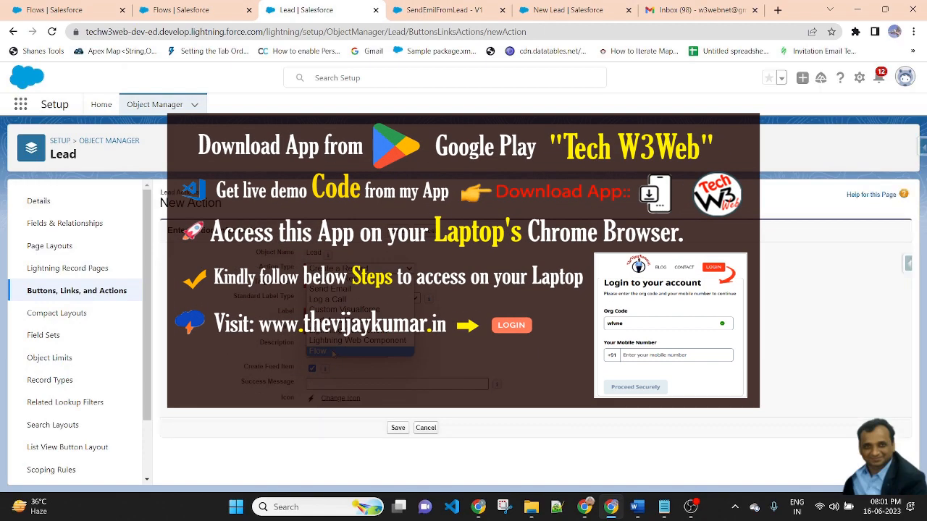
left_click(322, 350)
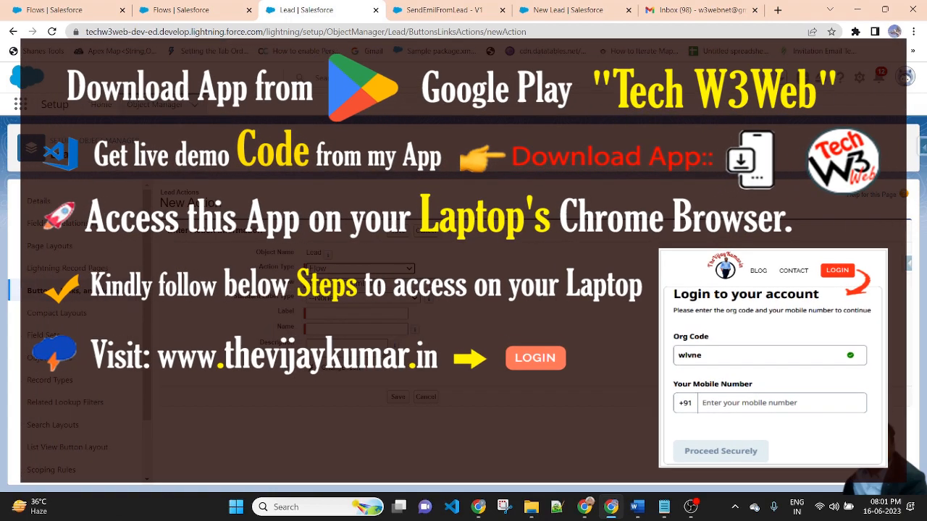
left_click(352, 283)
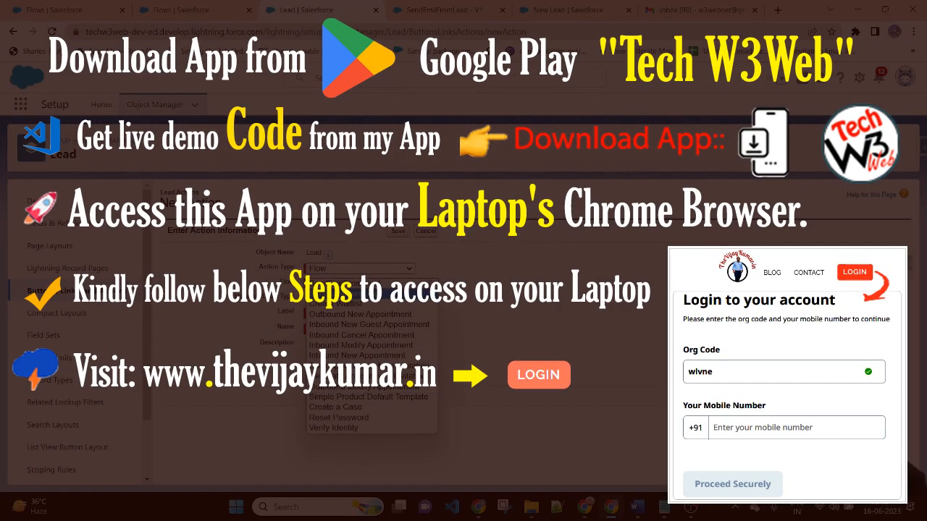
left_click(351, 294)
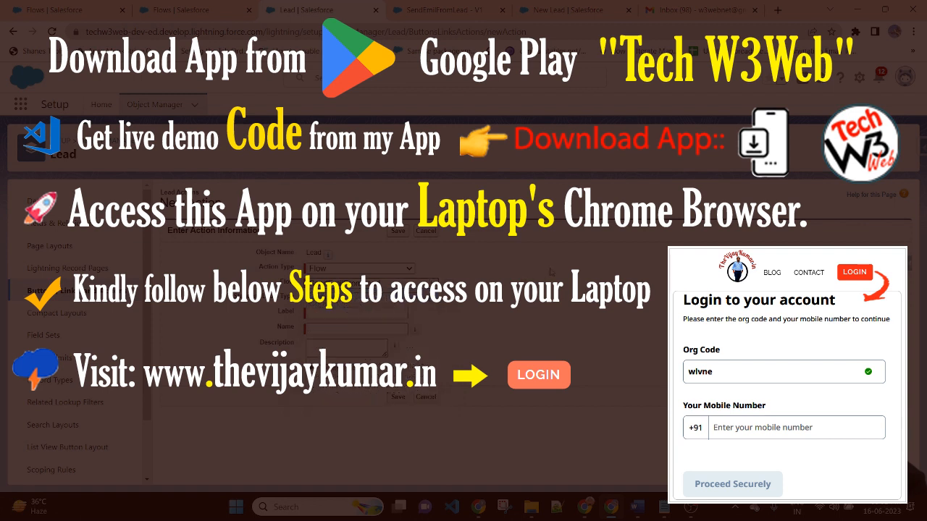
- Keep the action's standard label type at None and enter "Send Email" as its label
left_click(369, 300)
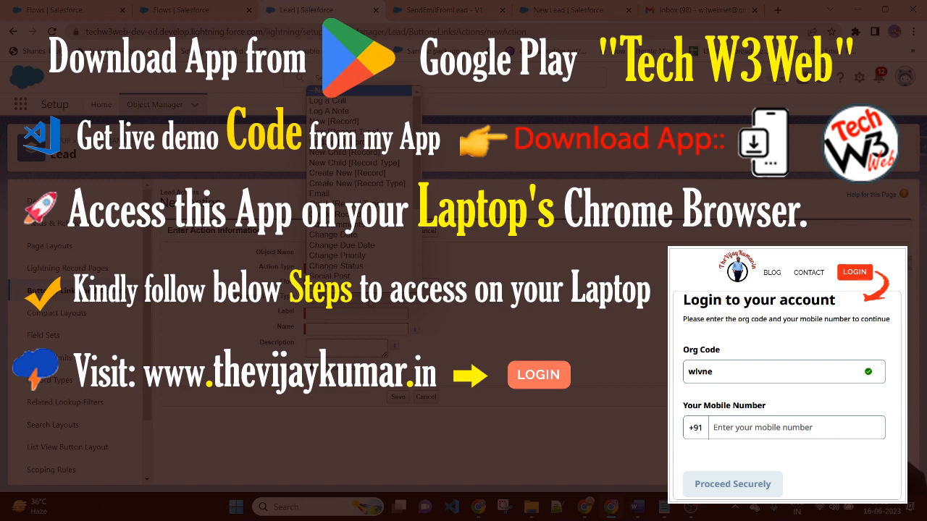
left_click(369, 302)
left_click(333, 313)
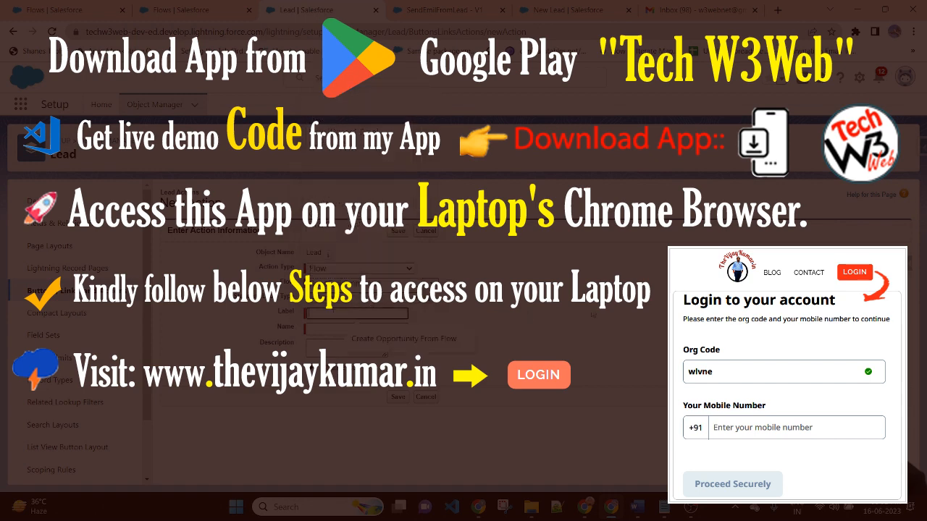
type("Send Email")
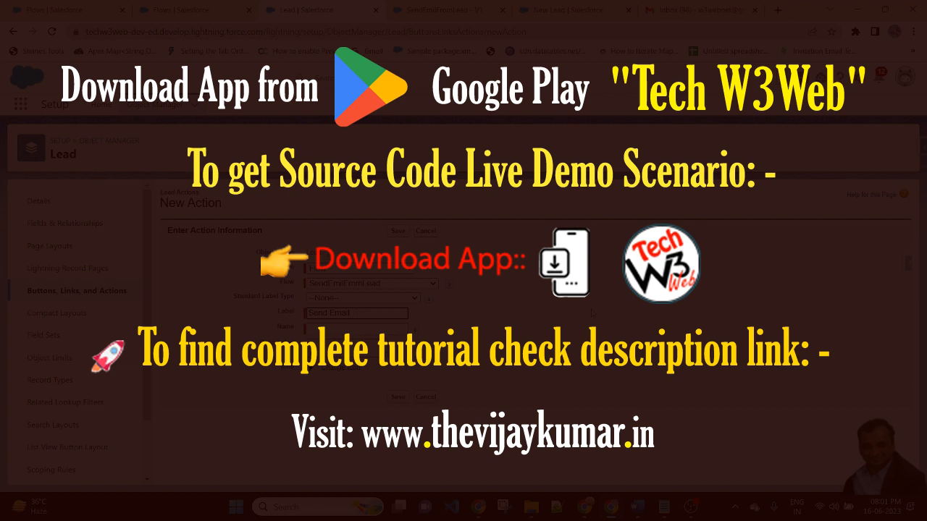
key("Tab")
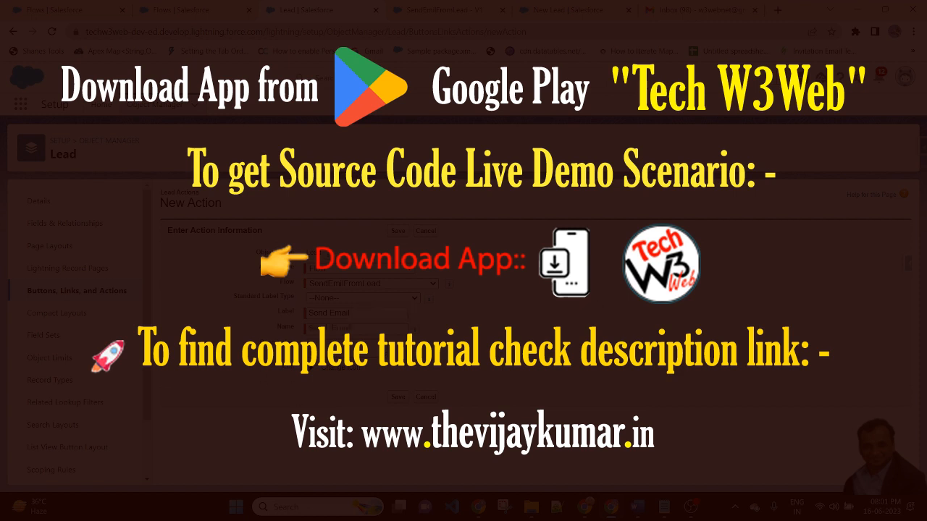